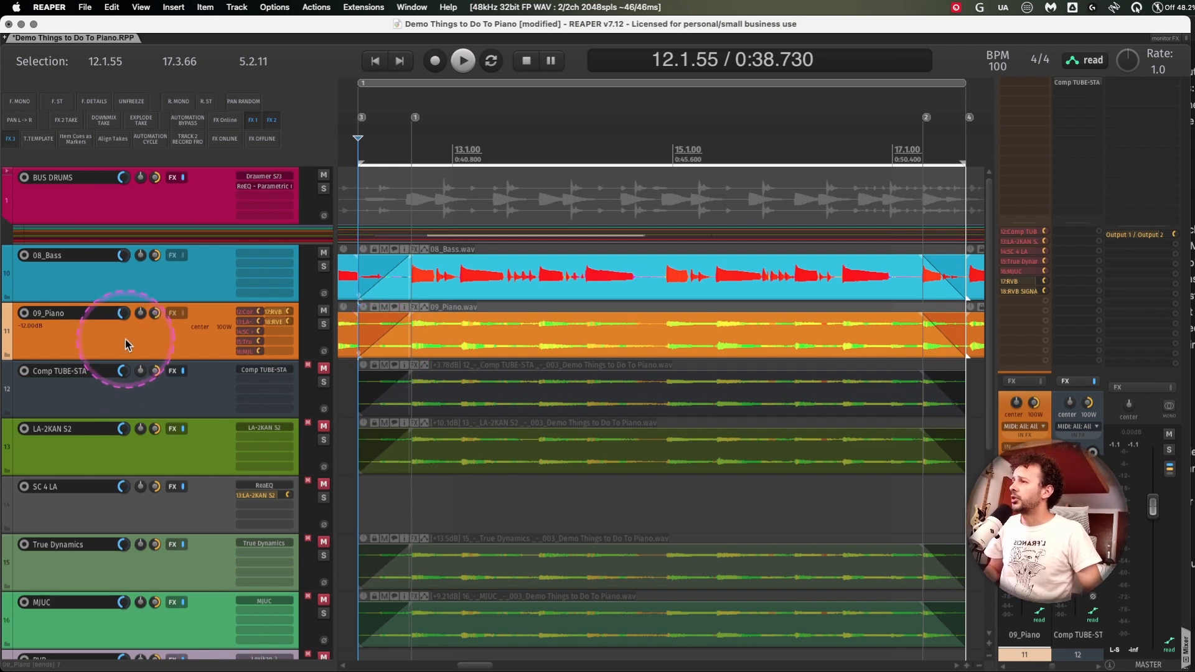
# Unmute the RVB reverb track below the piano compression tracks.
pyautogui.scroll(-2, 127, 345)
pyautogui.scroll(1, 126, 346)
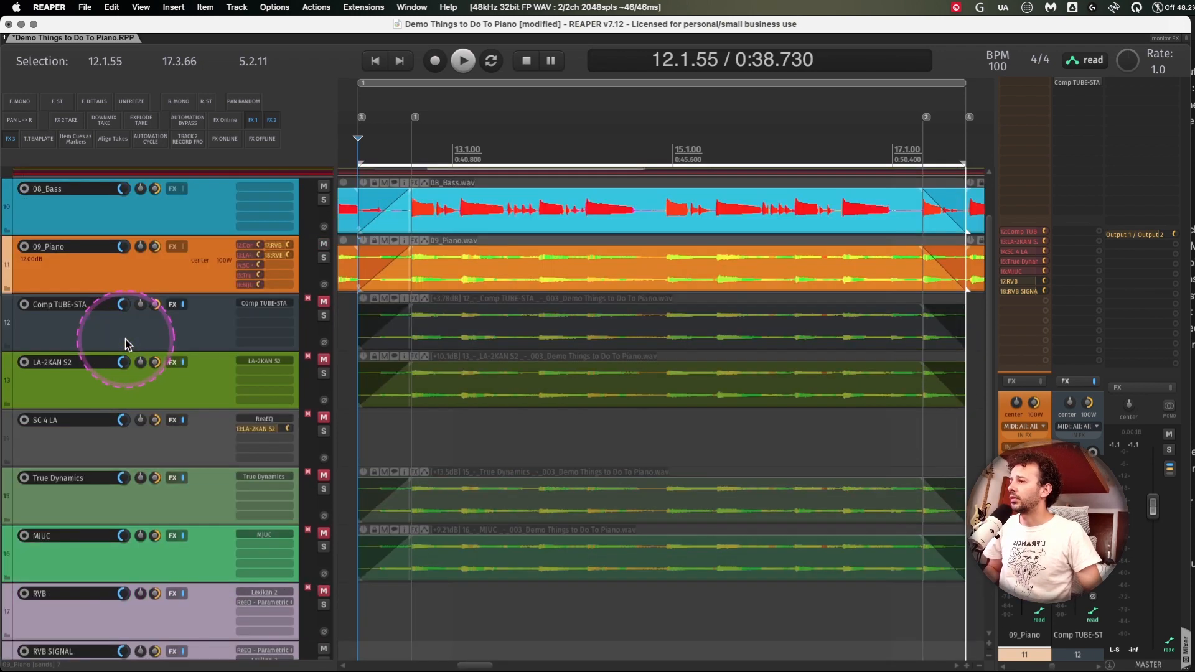
pyautogui.scroll(-1, 127, 345)
pyautogui.scroll(2, 126, 345)
pyautogui.scroll(-1, 126, 345)
pyautogui.scroll(-3, 127, 345)
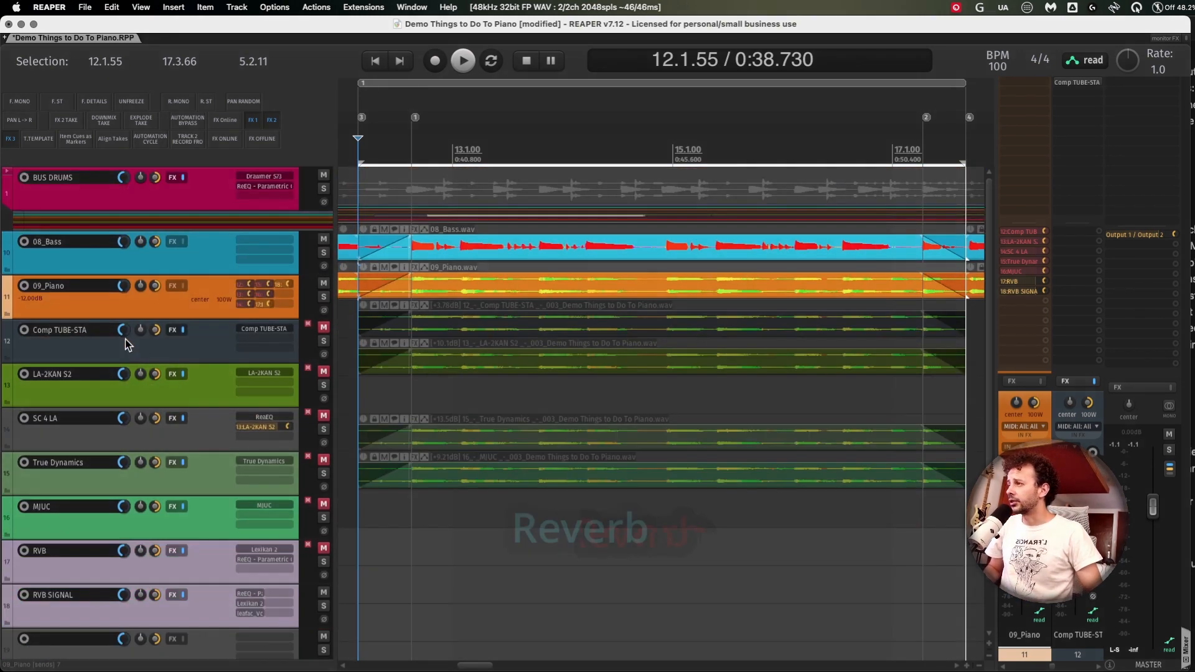
pyautogui.click(176, 516)
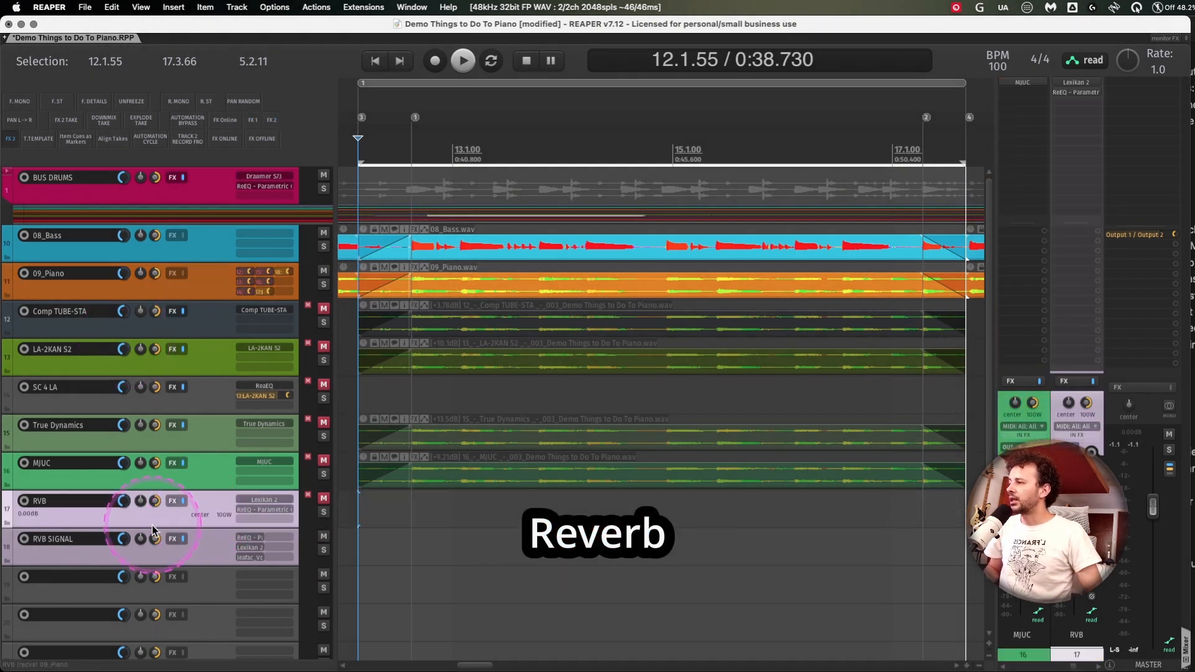
pyautogui.click(185, 550)
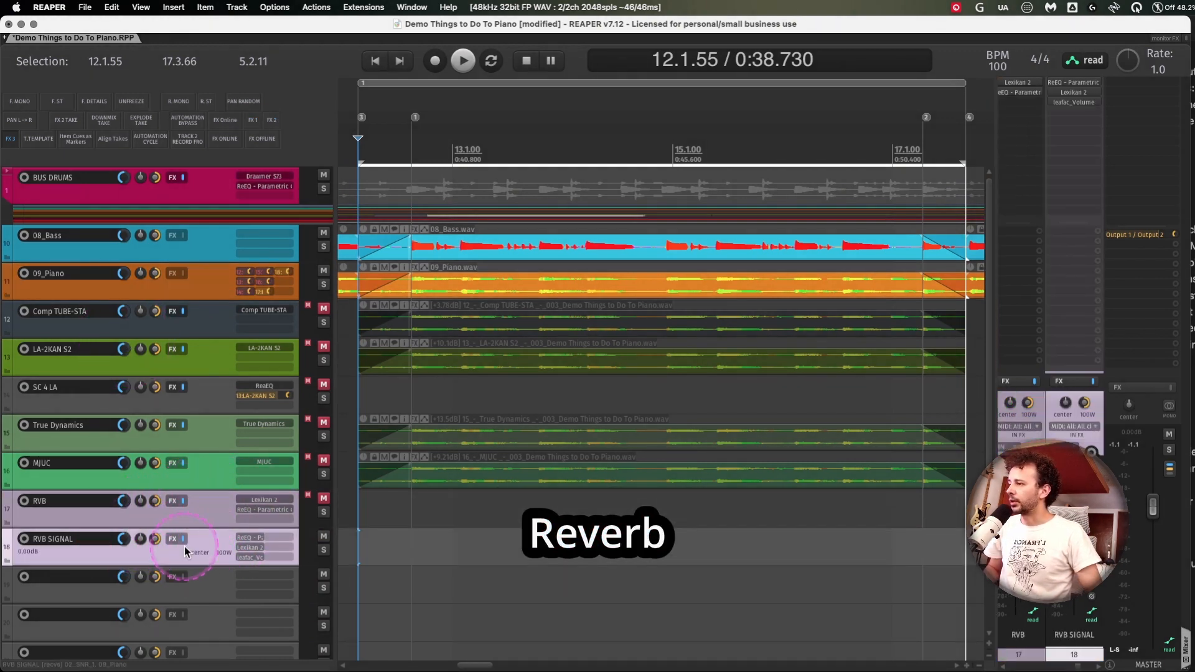
pyautogui.press('F6')
pyautogui.click(324, 500)
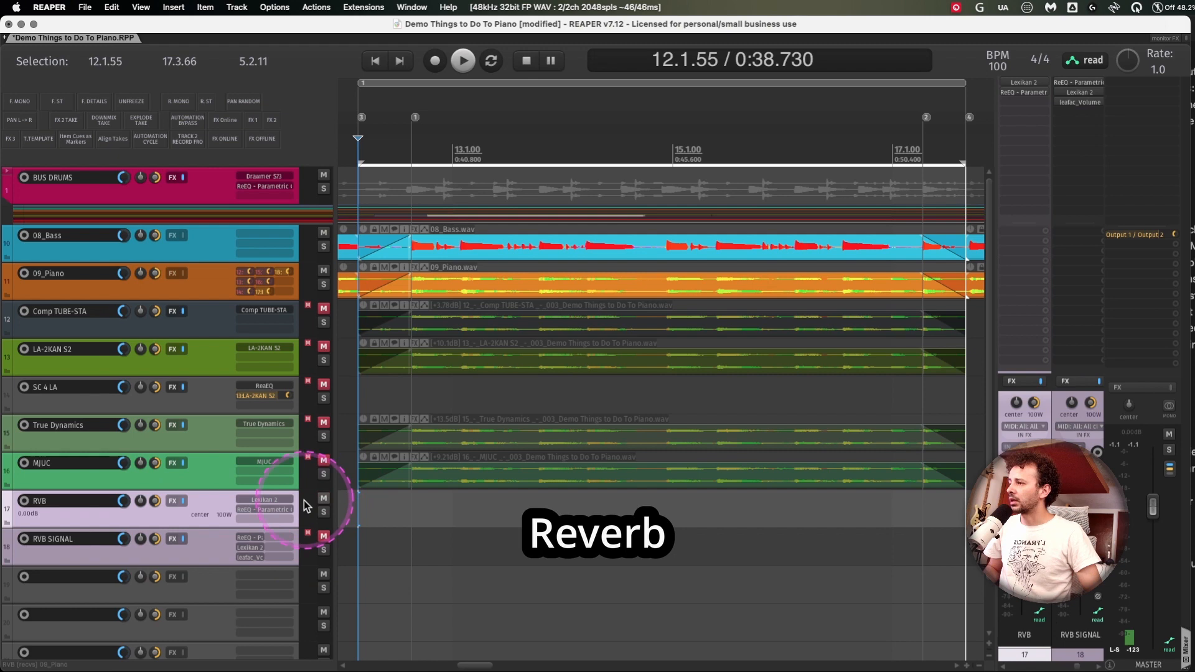
# Open the Lexikan 2 reverb of the RVB track, place its window over the lower tracks and start playback.
pyautogui.click(267, 500)
pyautogui.moveTo(947, 118); pyautogui.dragTo(585, 452)
pyautogui.press('space')
# Solo the RVB track during playback to hear only the piano's reverb signal, and stop.
pyautogui.click(139, 517)
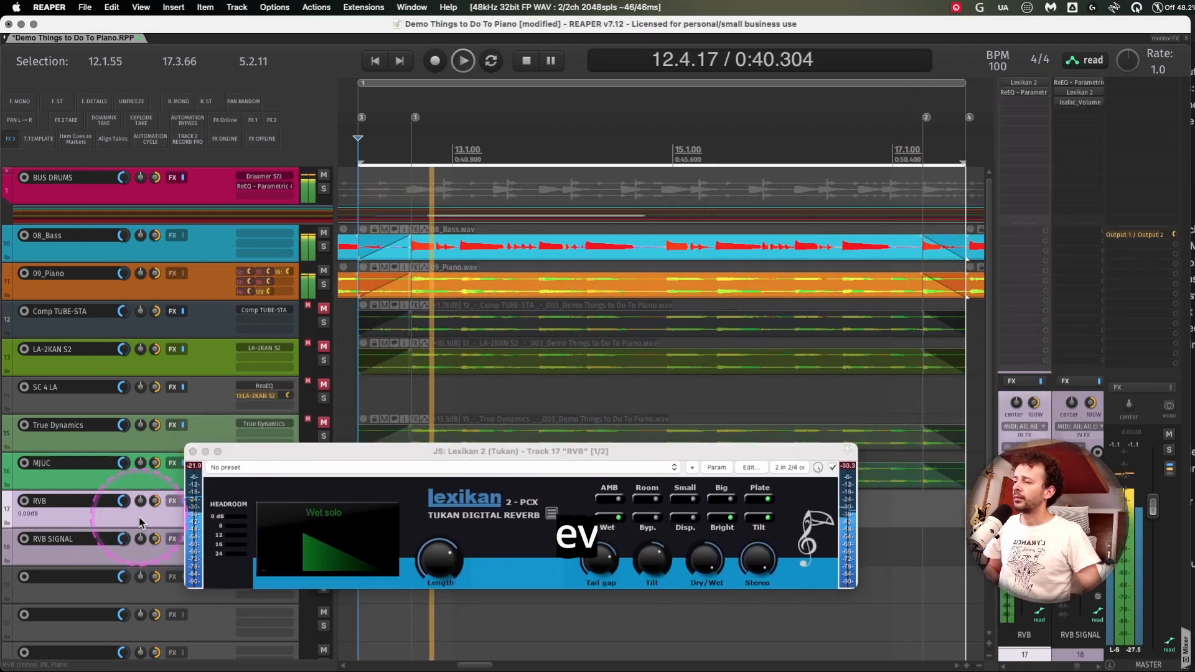
pyautogui.press('F7')
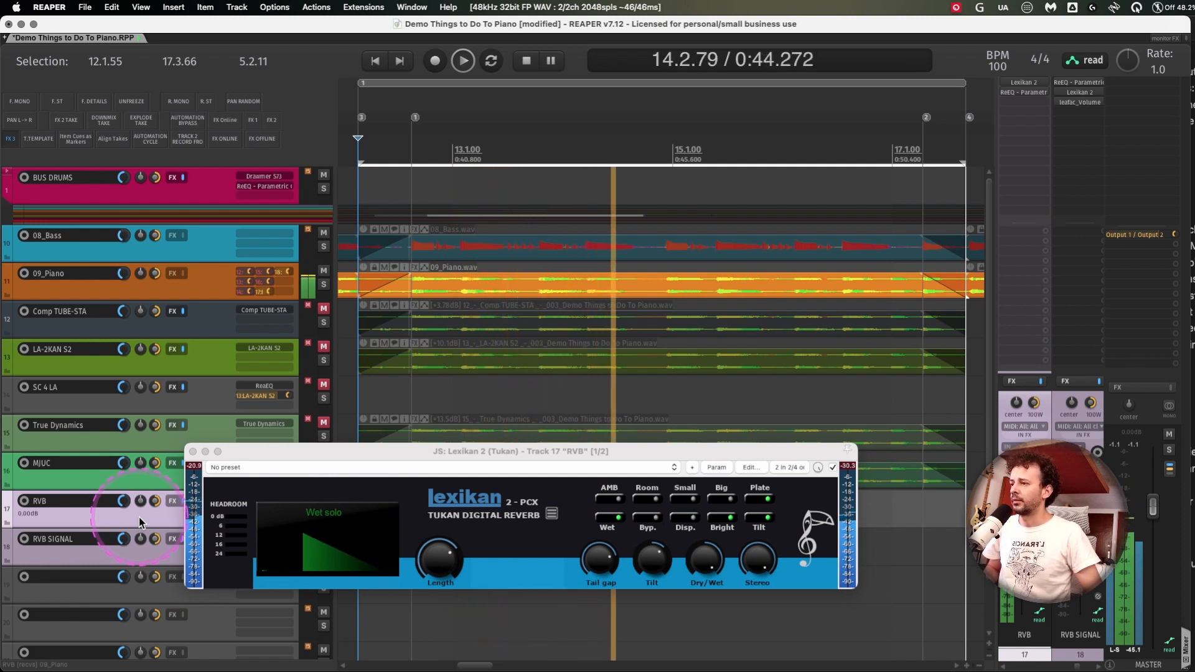
pyautogui.press('space')
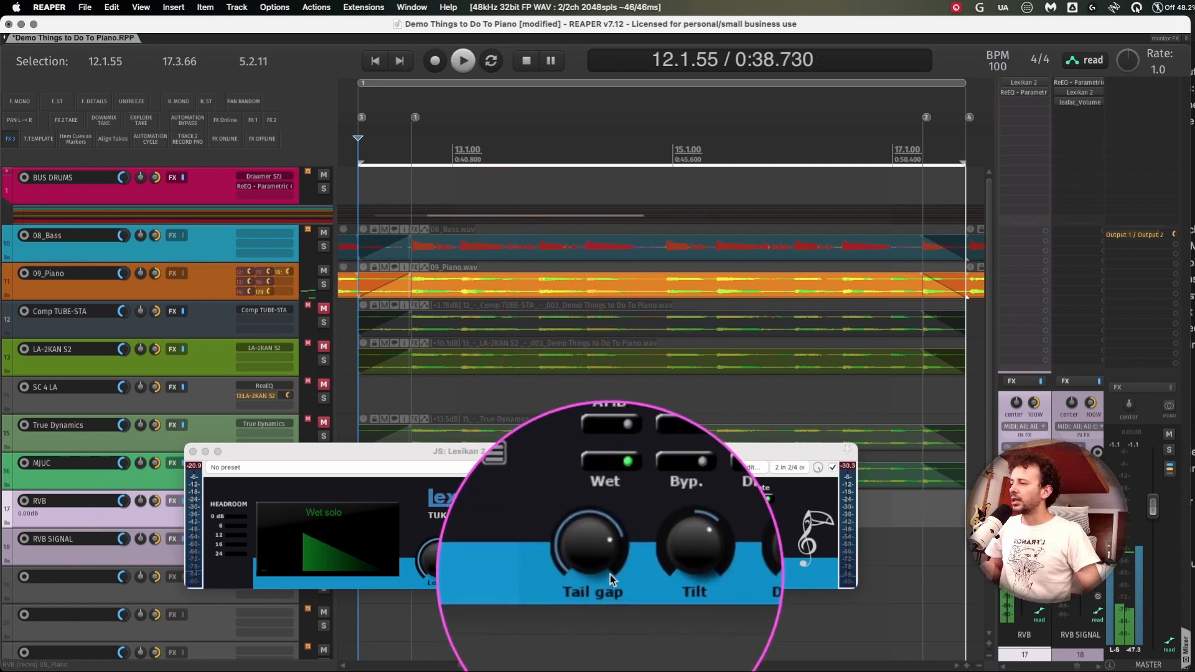
# Solo the 09_Piano track and set a time selection from 89.1.00 to 93.1.00 to audition the 88 BPM section.
pyautogui.click(219, 295)
pyautogui.click(319, 586)
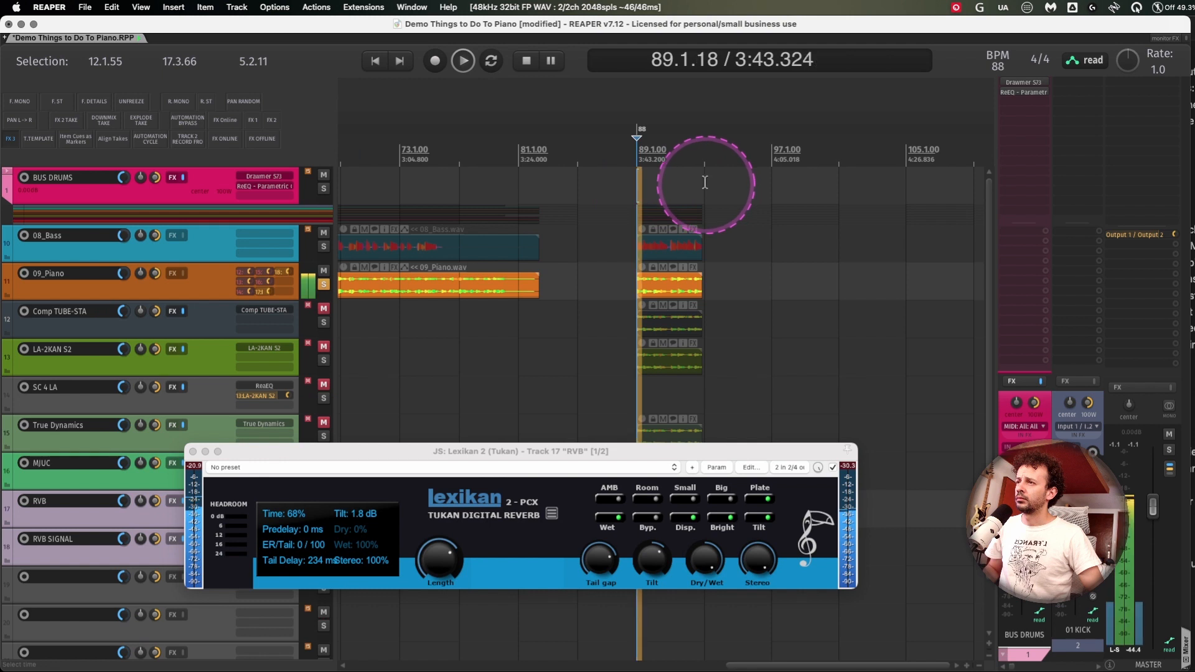
pyautogui.moveTo(701, 181); pyautogui.dragTo(645, 185)
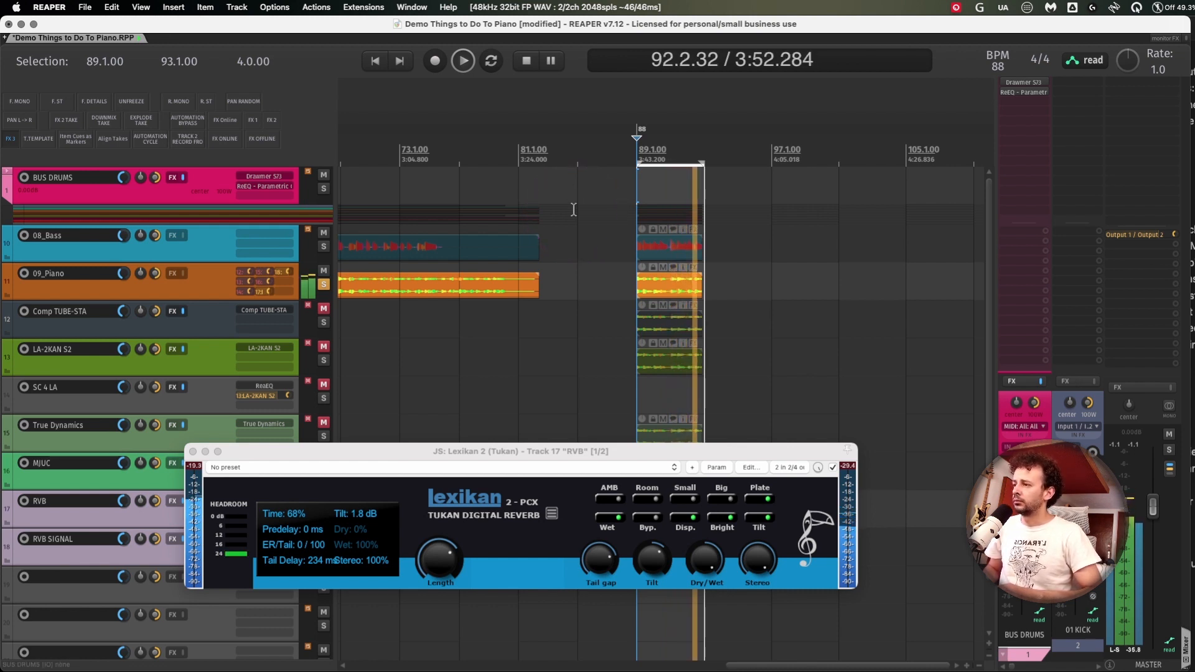
pyautogui.press('space')
pyautogui.click(573, 210)
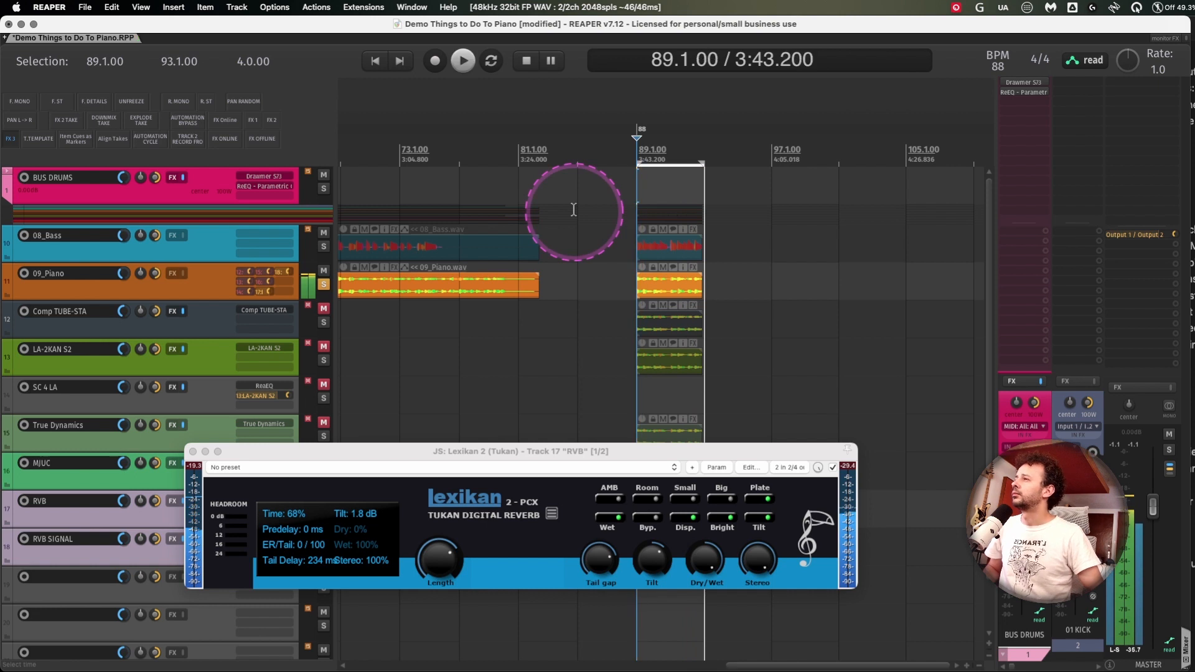
# Calculate the 1/8t note duration at 88.0 bpm in MusicMath.
pyautogui.click(933, 154)
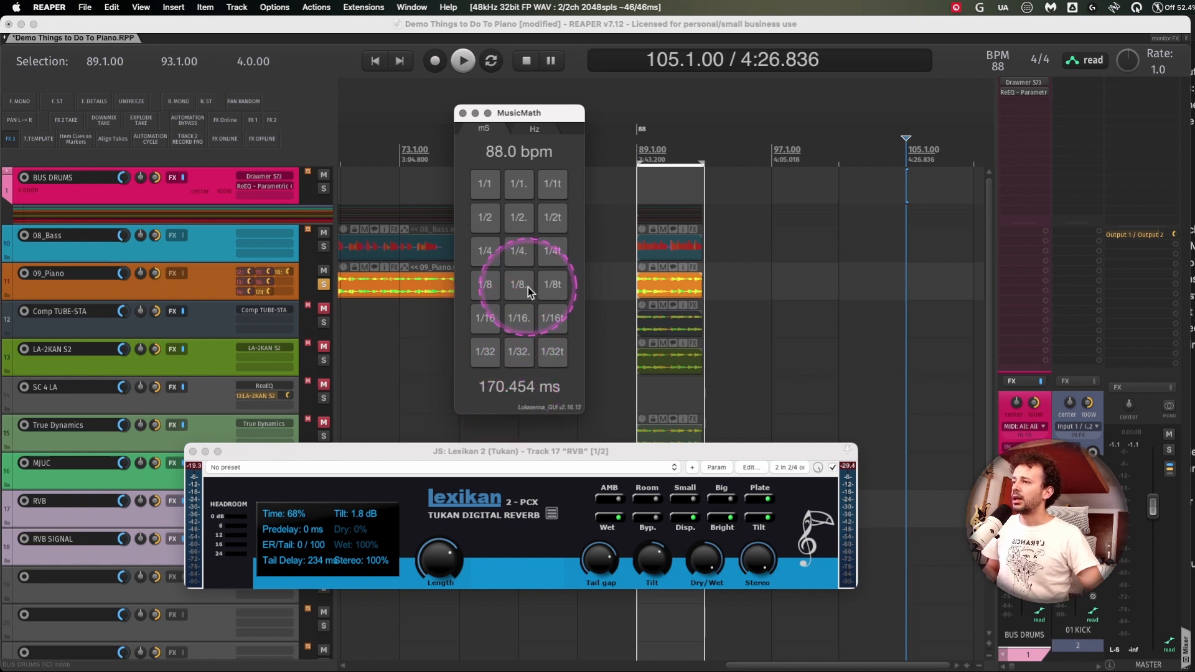
pyautogui.click(563, 289)
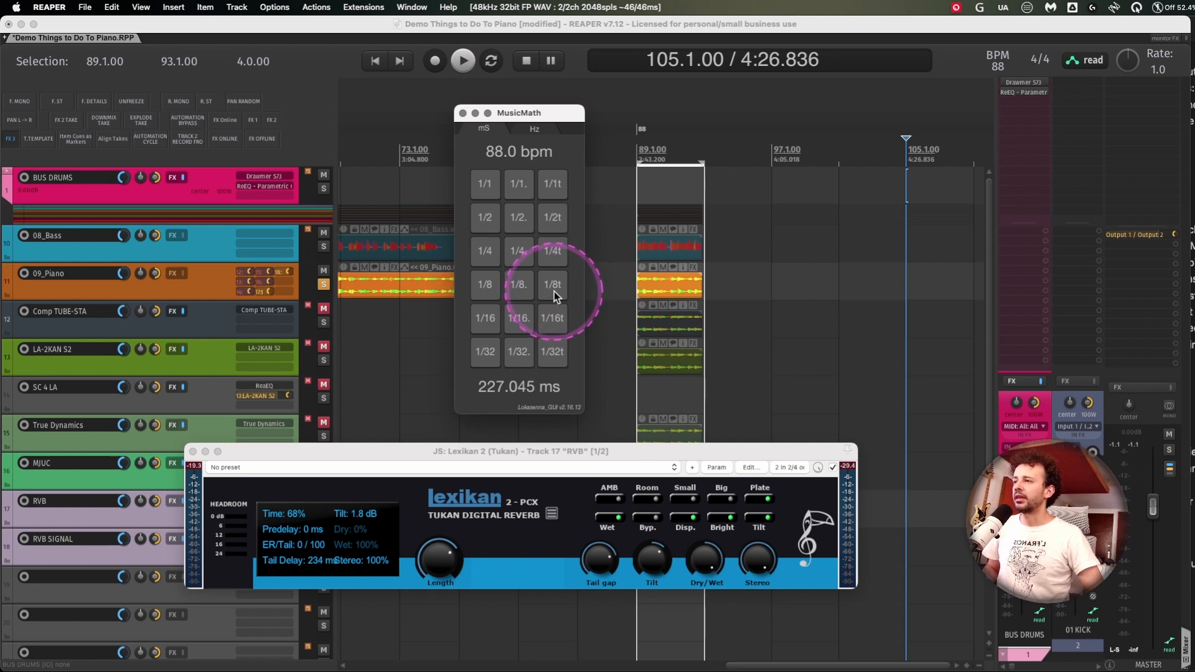
# Return the edit cursor to 89.1.00 and audition the soloed piano with its reverb.
pyautogui.click(633, 151)
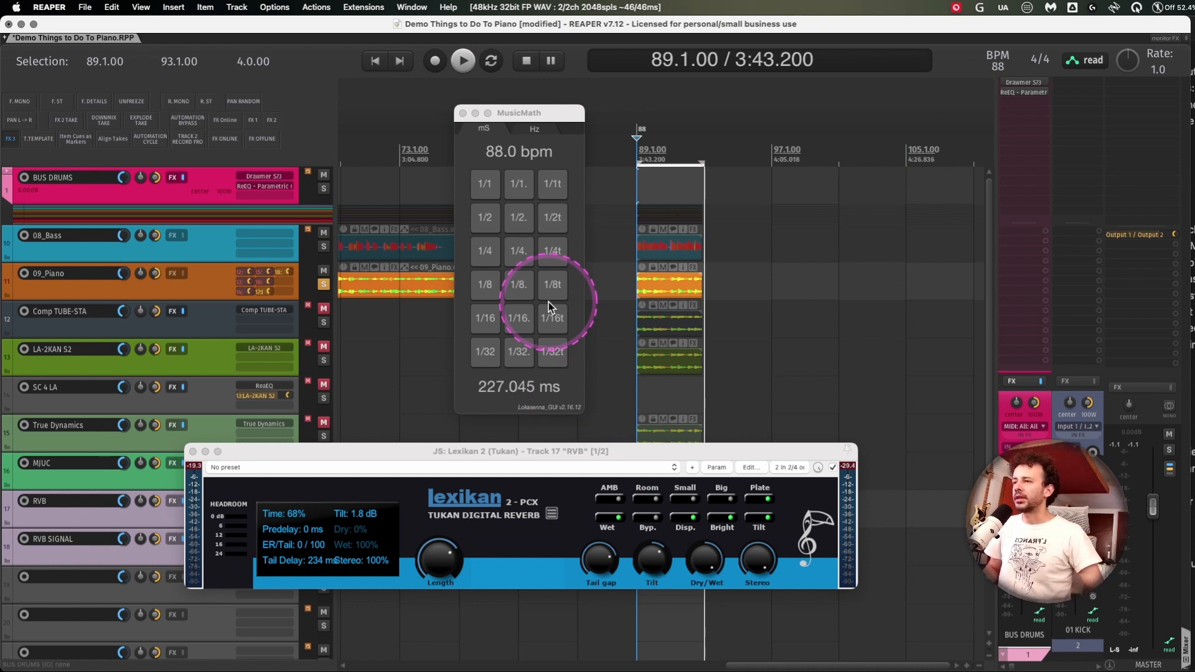
pyautogui.press('space')
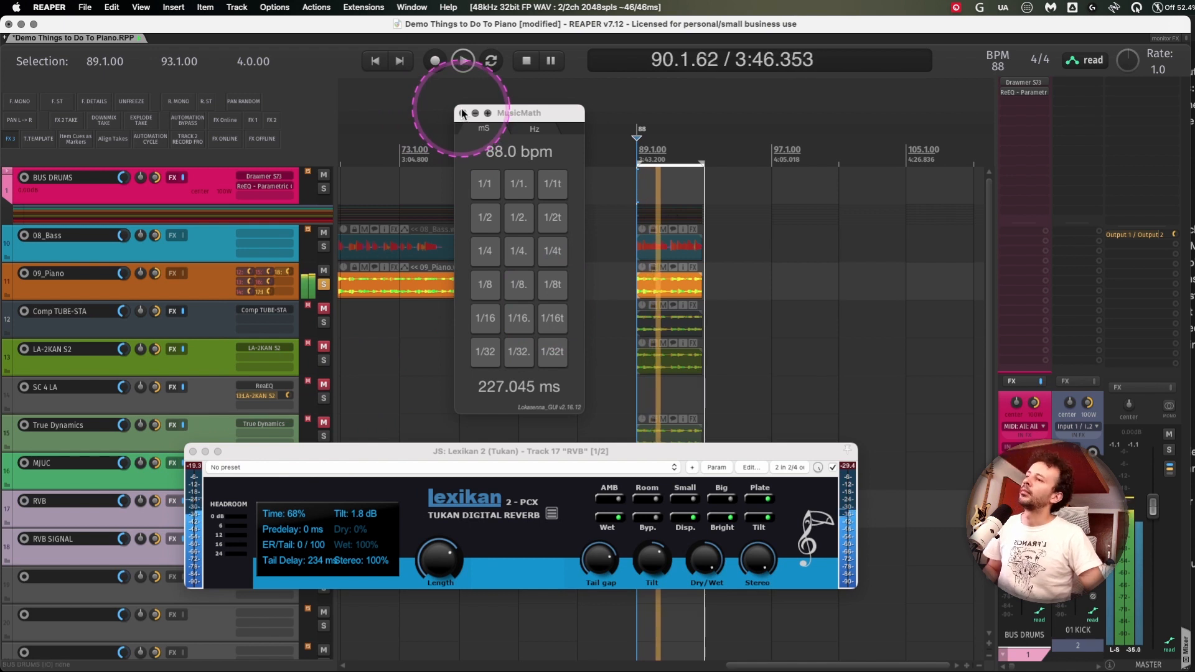
pyautogui.press('space')
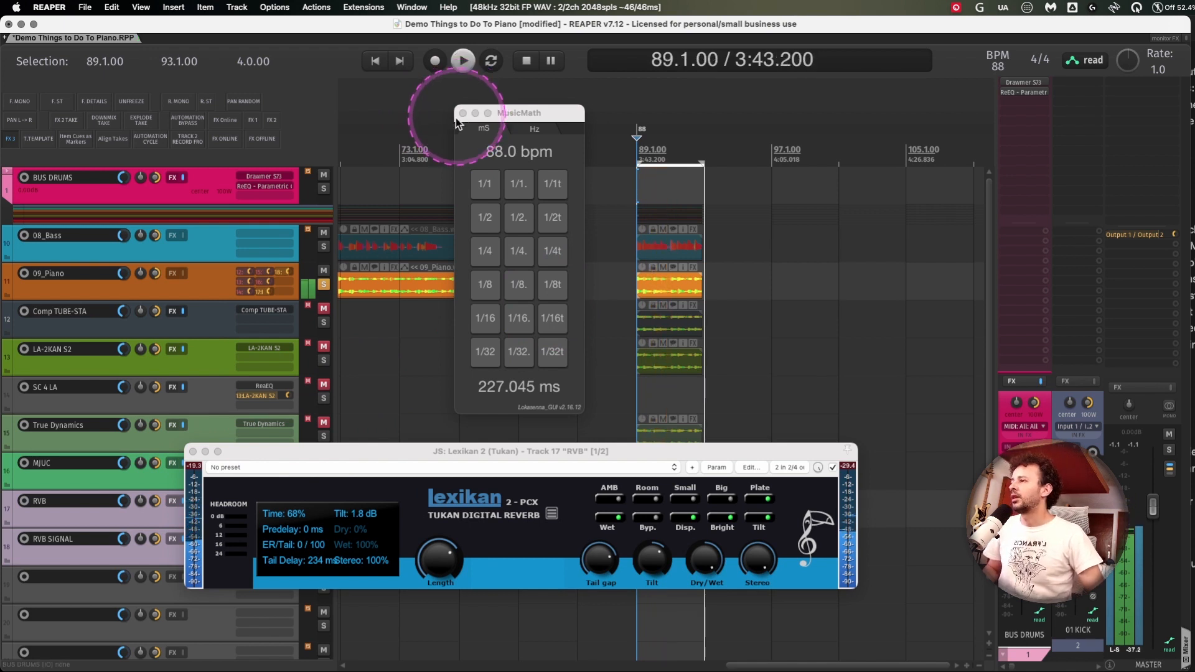
# Remove the solo from the piano track and play the selected section with drums and bass.
pyautogui.click(237, 255)
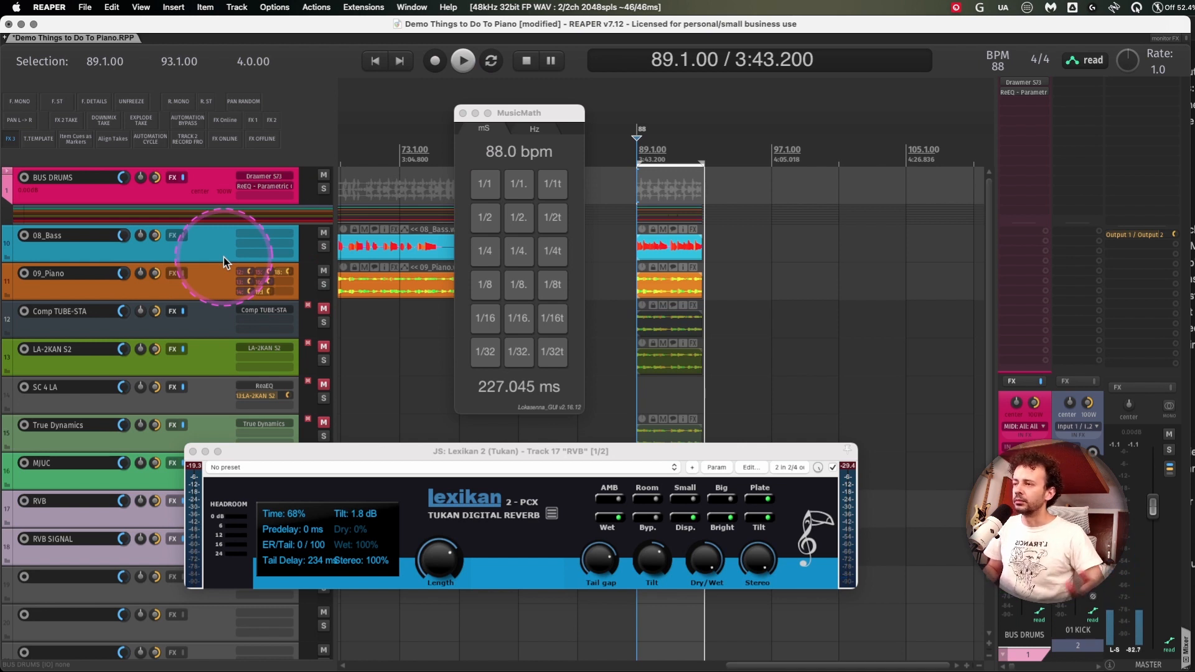
pyautogui.press('space')
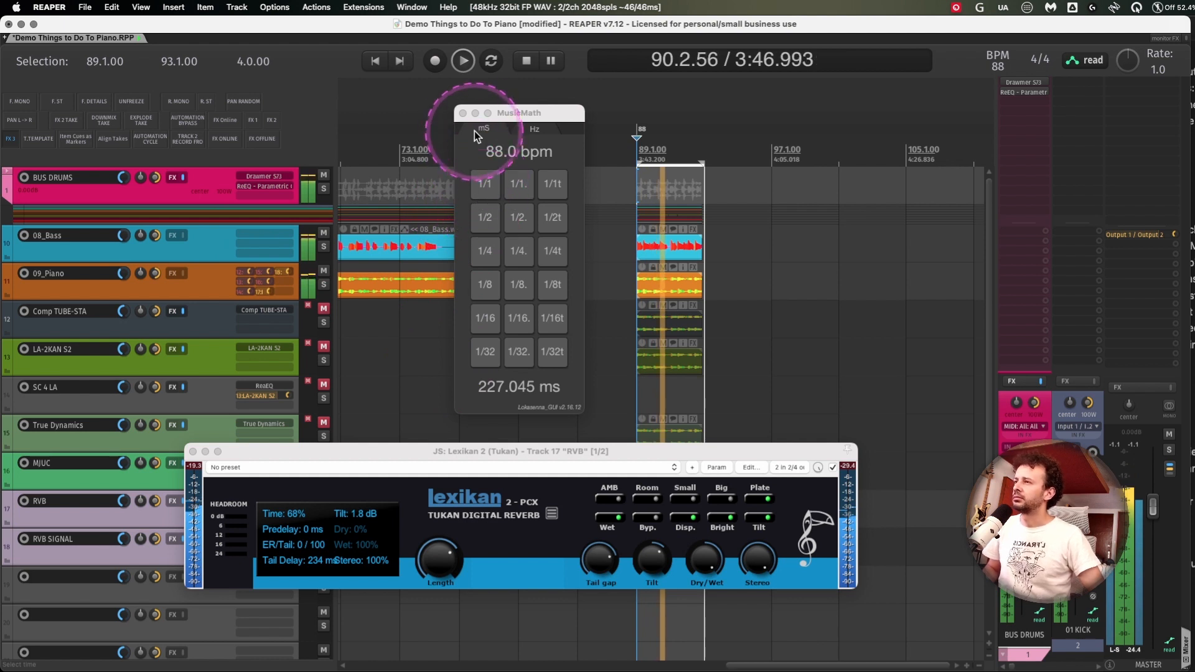
pyautogui.press('space')
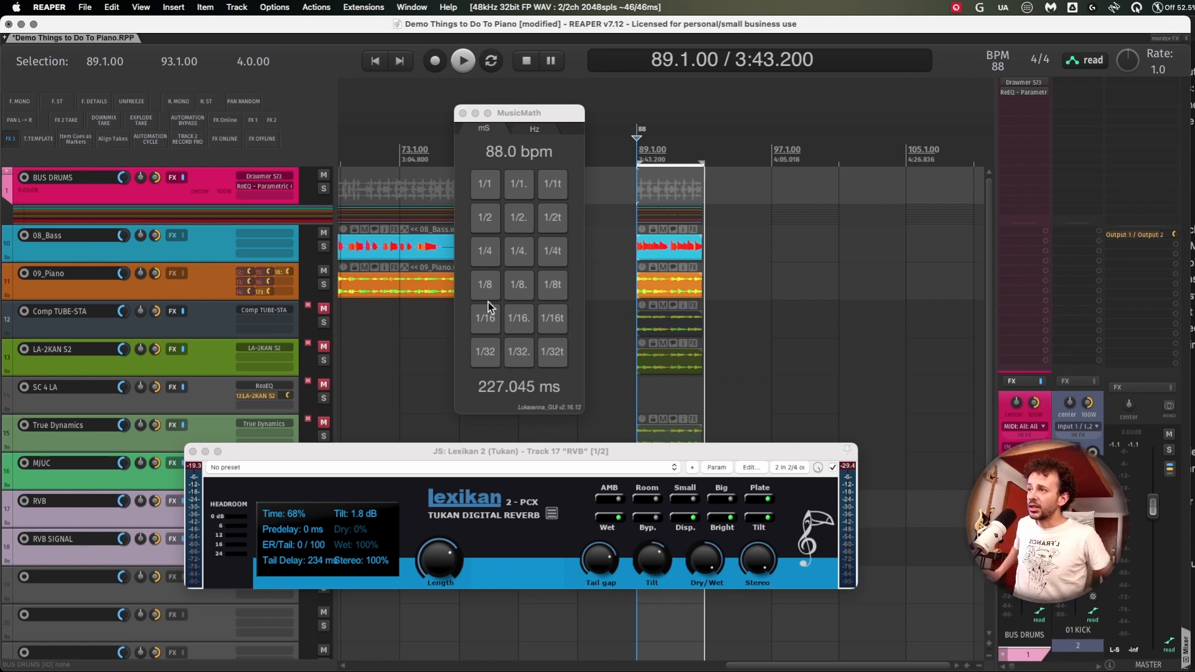
# Close the MusicMath calculator and the Lexikan 2 window of the RVB track.
pyautogui.hotkey('ctrl', 'alt', 'm')
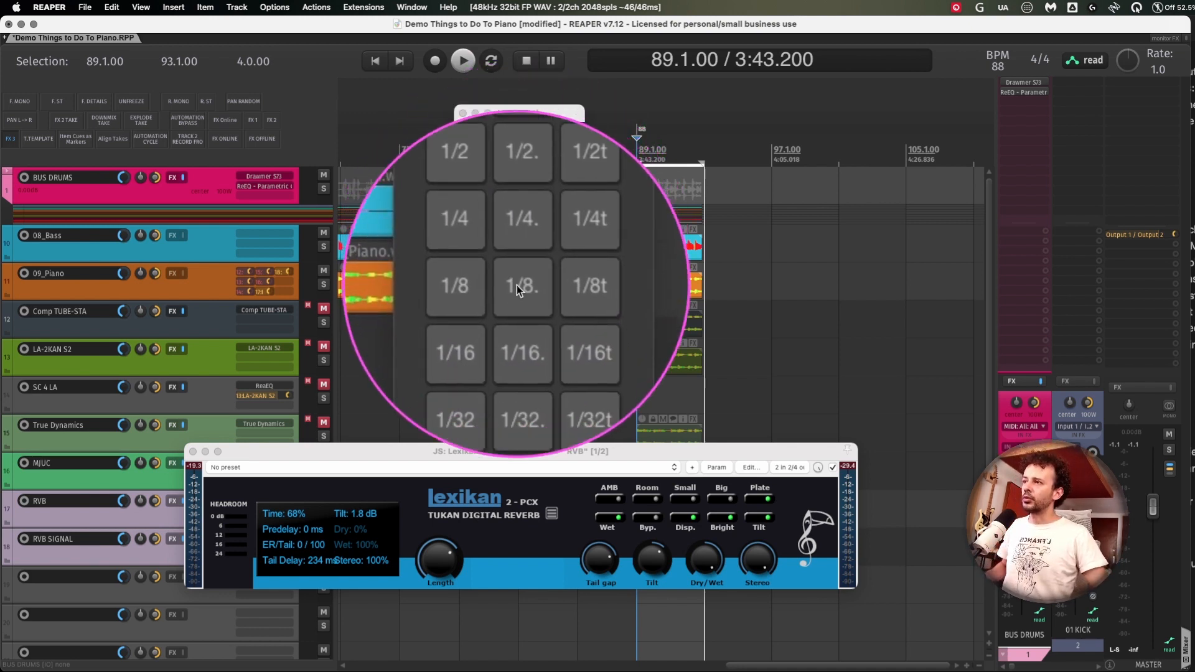
pyautogui.hotkey('ctrl', 'alt', 'm')
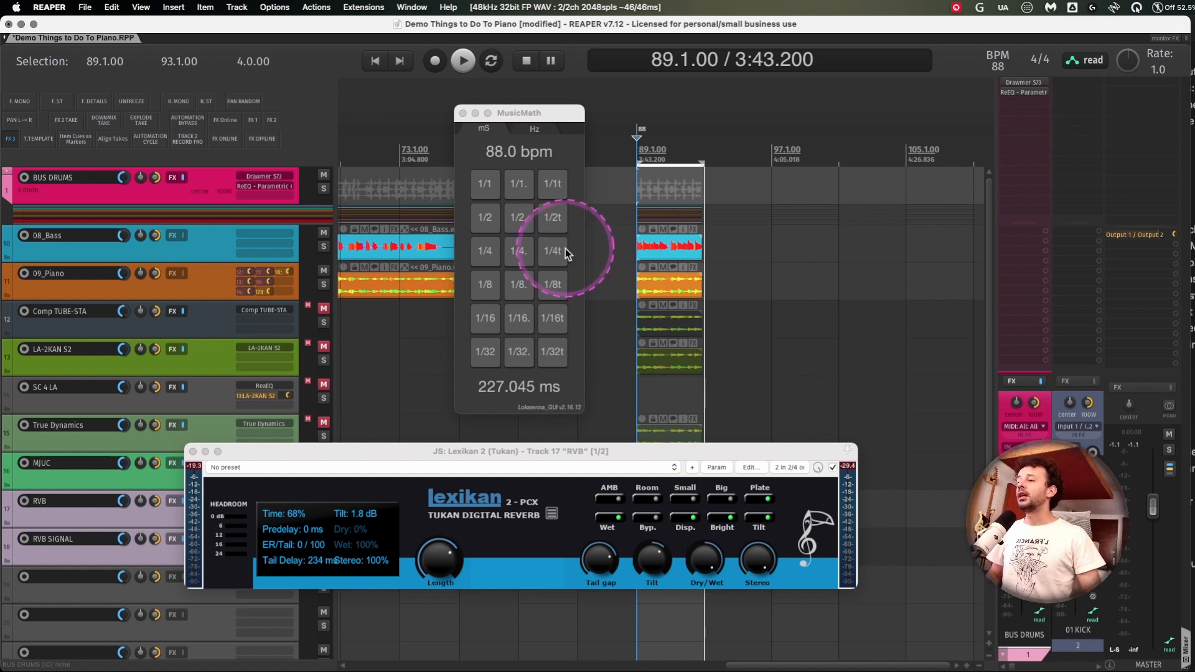
pyautogui.click(462, 113)
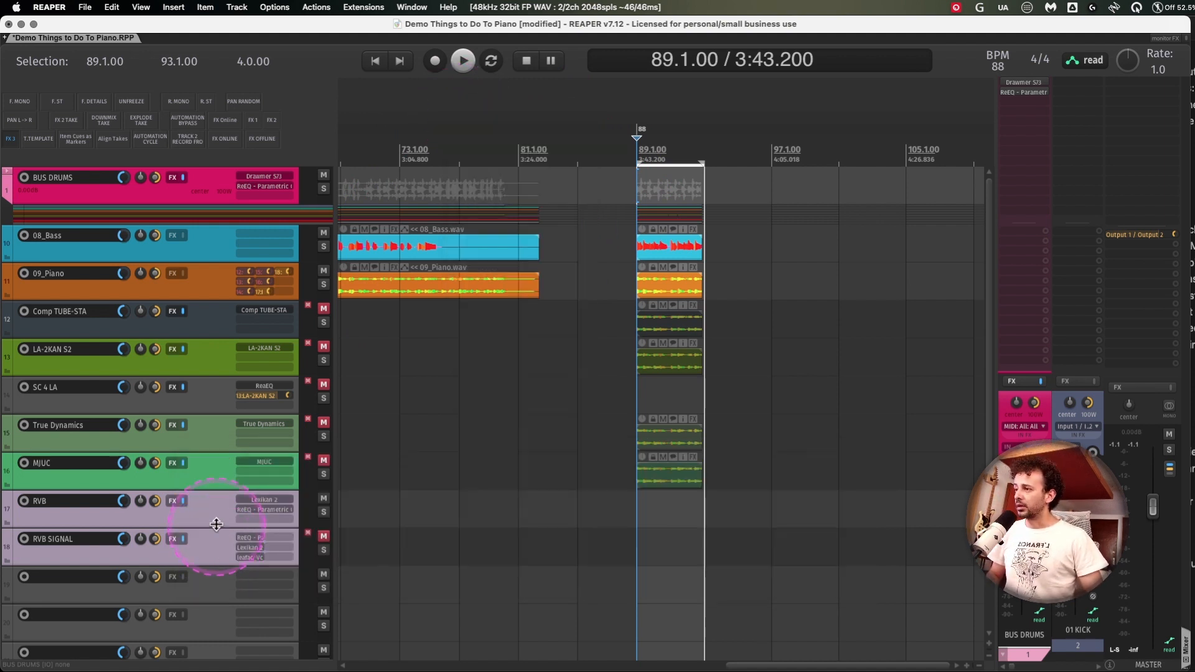
# Mute the RVB track, unmute RVB SIGNAL and open its ReEQ, Lexikan 2 and leafac_Volume effect windows.
pyautogui.click(218, 511)
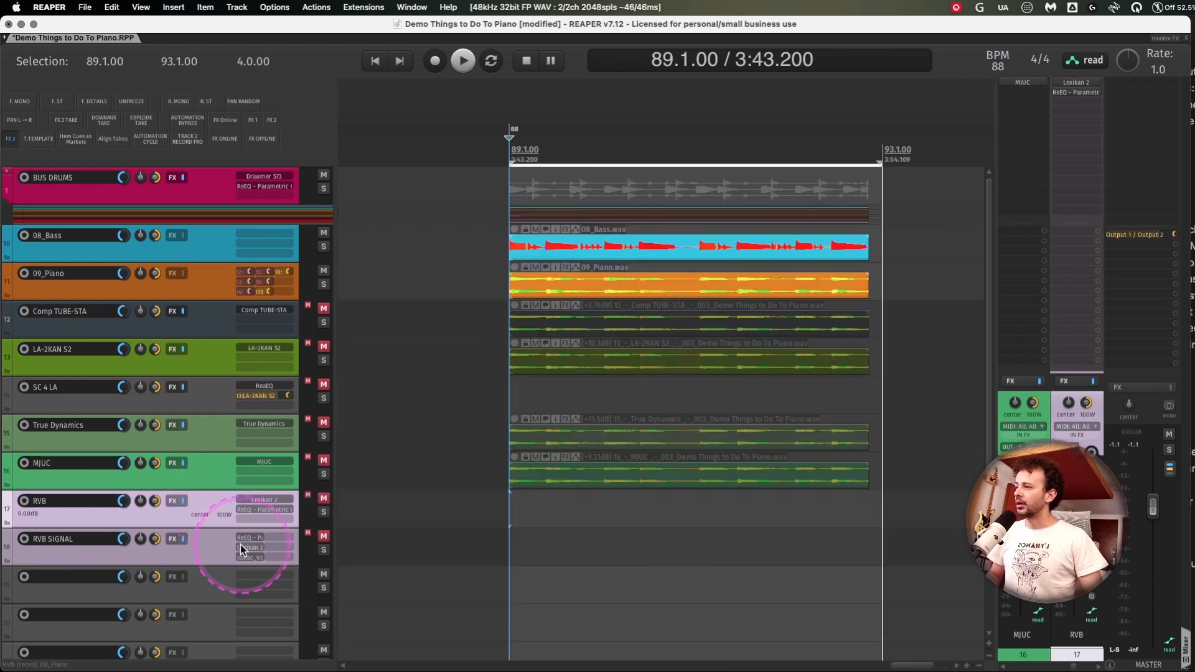
pyautogui.click(195, 544)
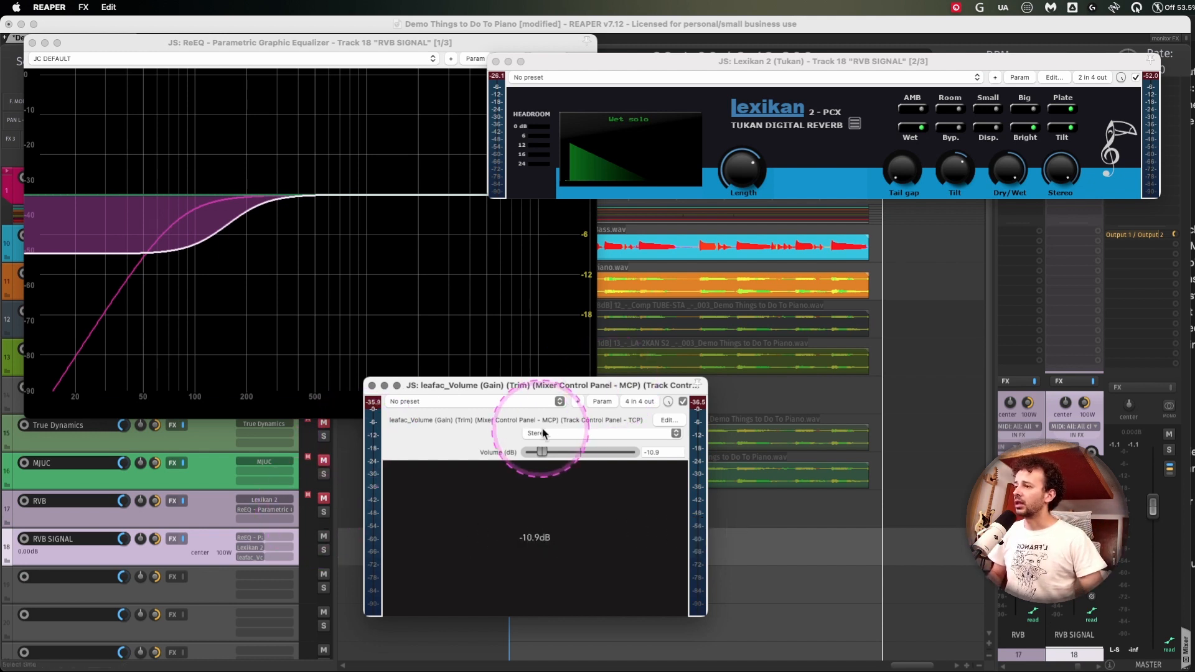
# Bypass the leafac_Volume effect on RVB SIGNAL and audition the section through its EQ and reverb.
pyautogui.click(683, 401)
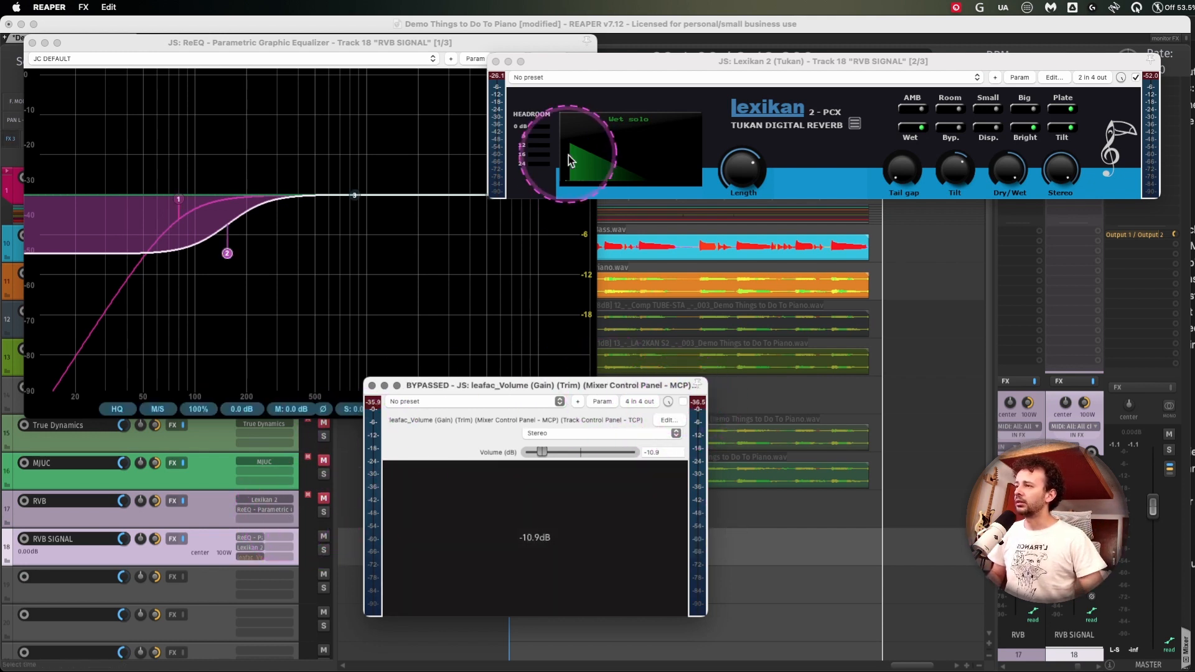
pyautogui.moveTo(225, 236)
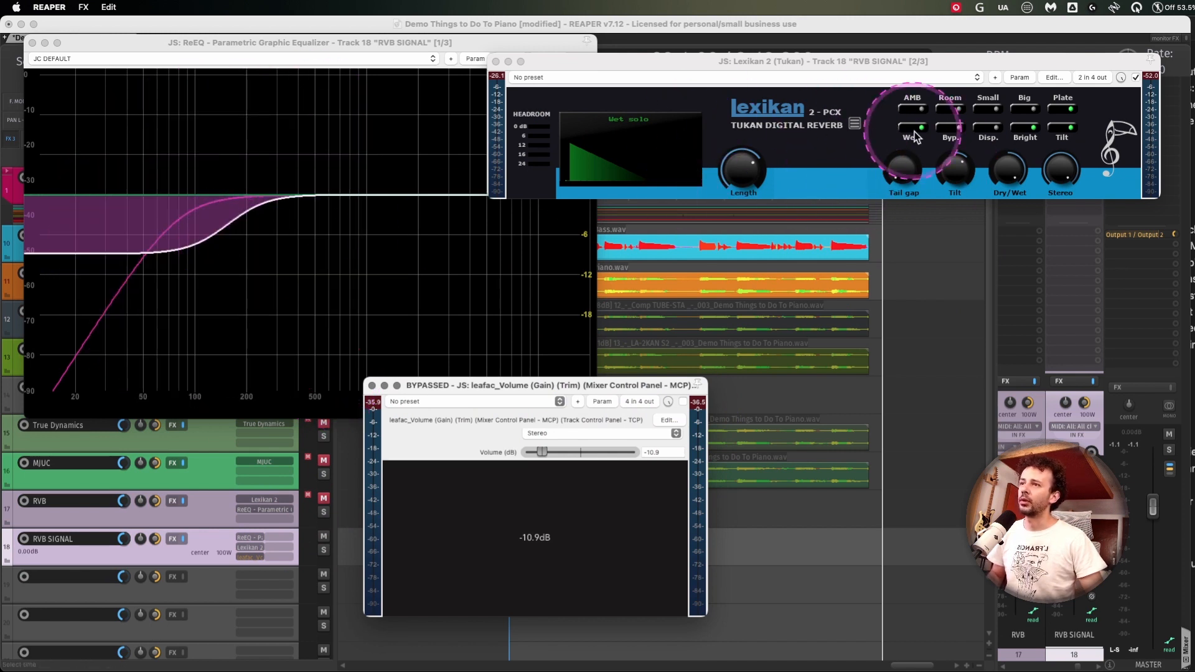
pyautogui.press('space')
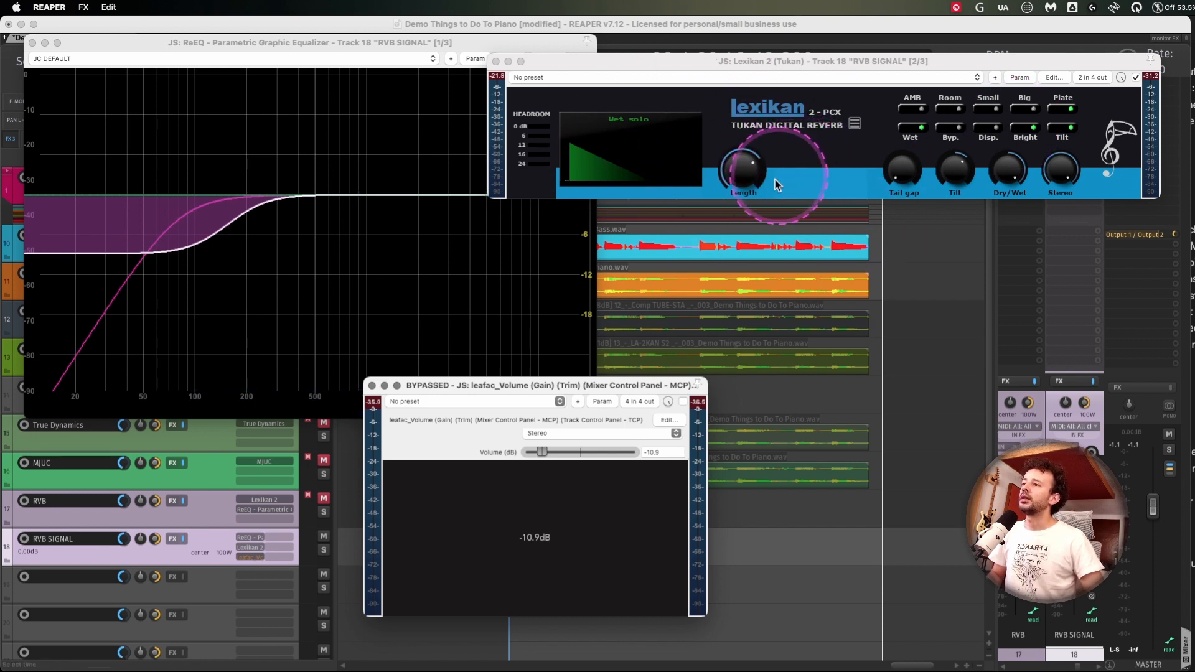
# Add another leafac_Volume effect to the RVB SIGNAL track and set its volume to +5.8 dB.
pyautogui.moveTo(532, 331)
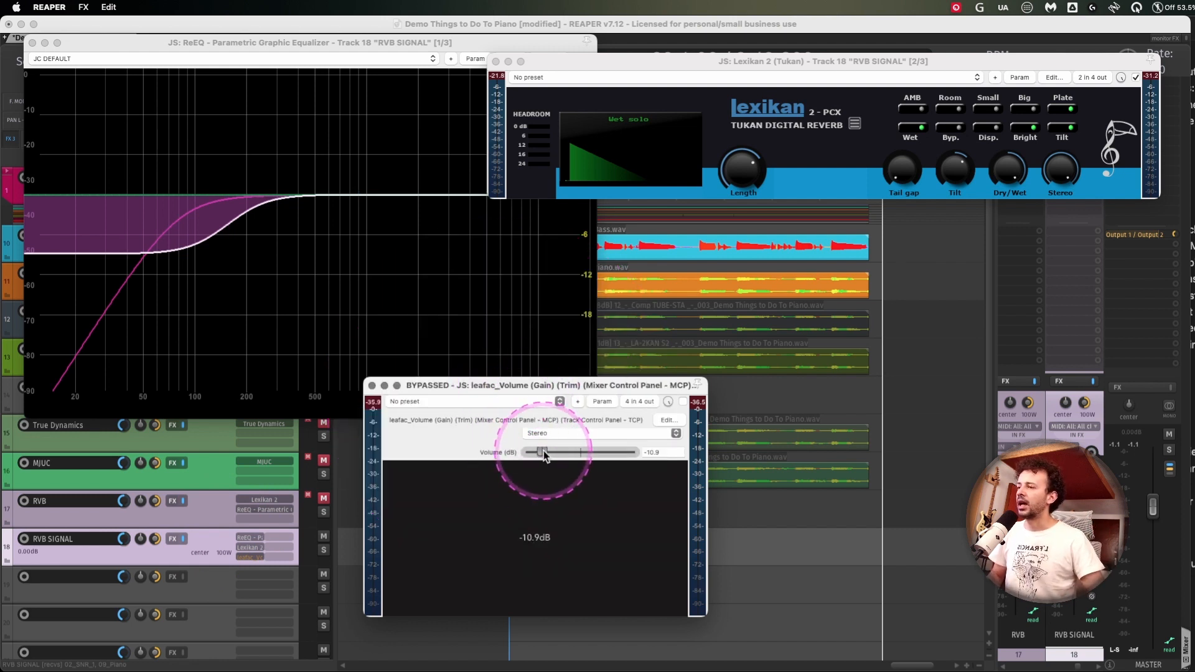
pyautogui.click(210, 539)
pyautogui.press('v')
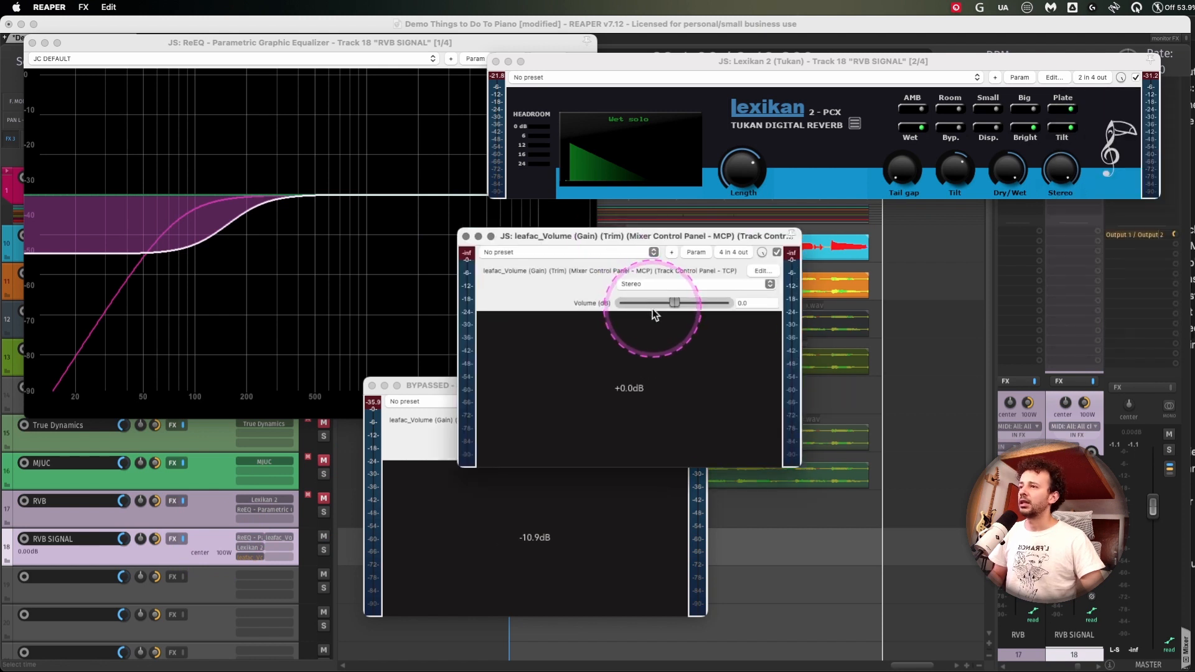
pyautogui.moveTo(675, 303); pyautogui.dragTo(694, 303)
# Examine the parameter modulation options for the added effect's volume, and close that dialog and the effect window.
pyautogui.click(697, 253)
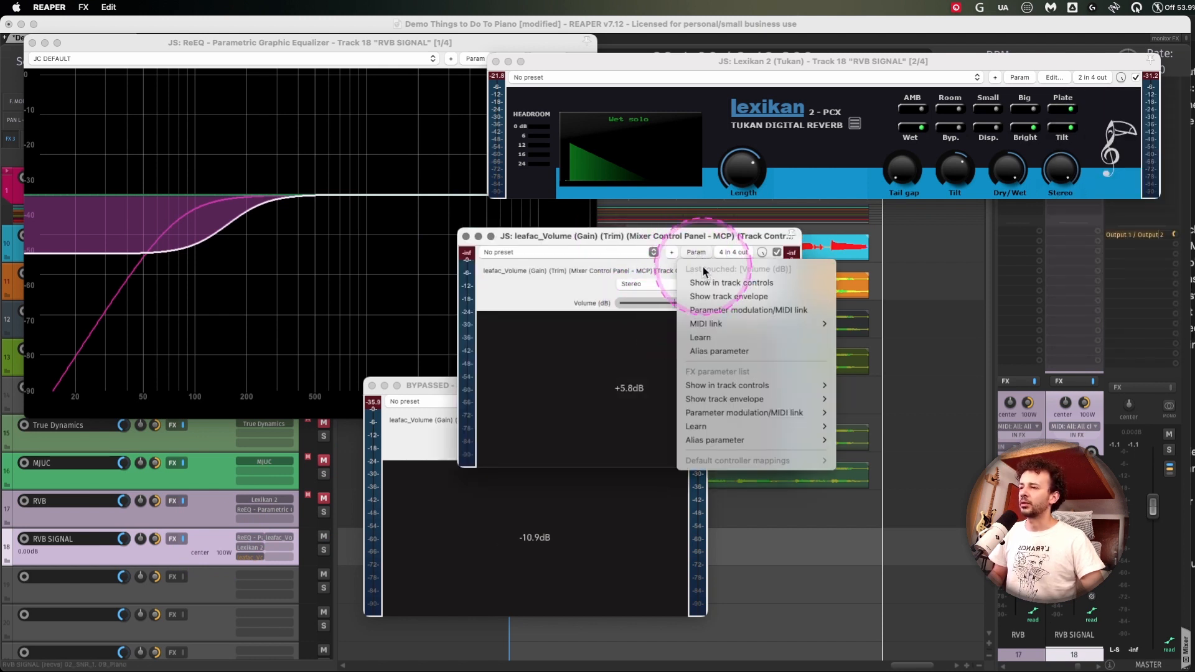
pyautogui.click(402, 238)
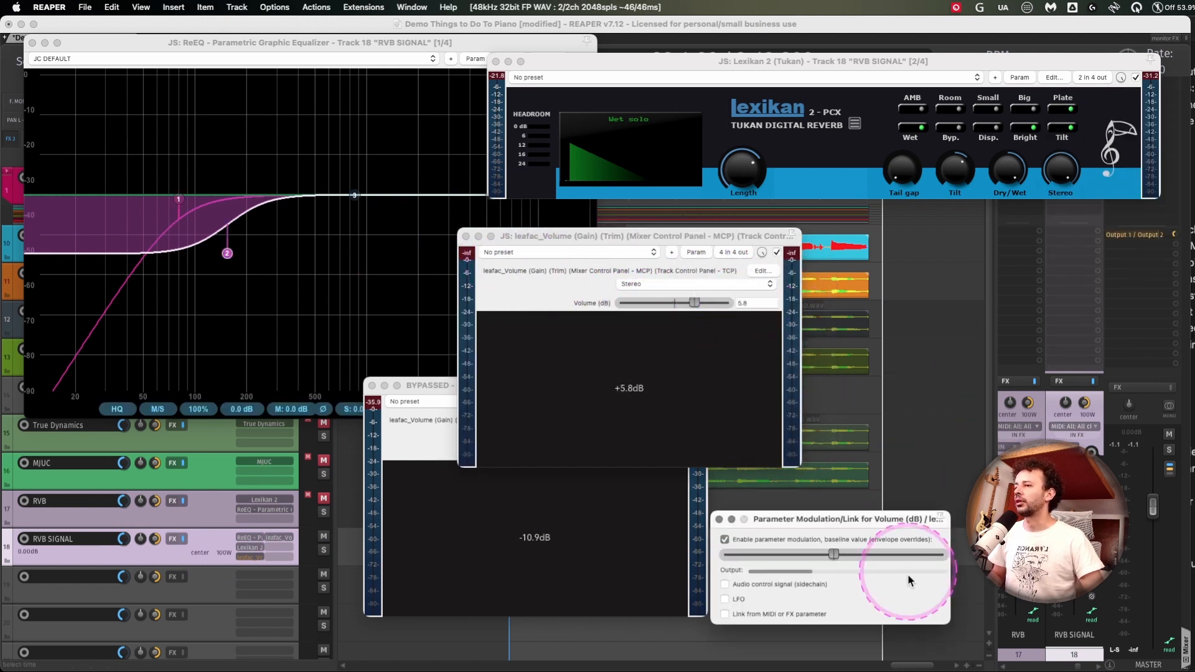
pyautogui.moveTo(877, 521); pyautogui.dragTo(746, 339)
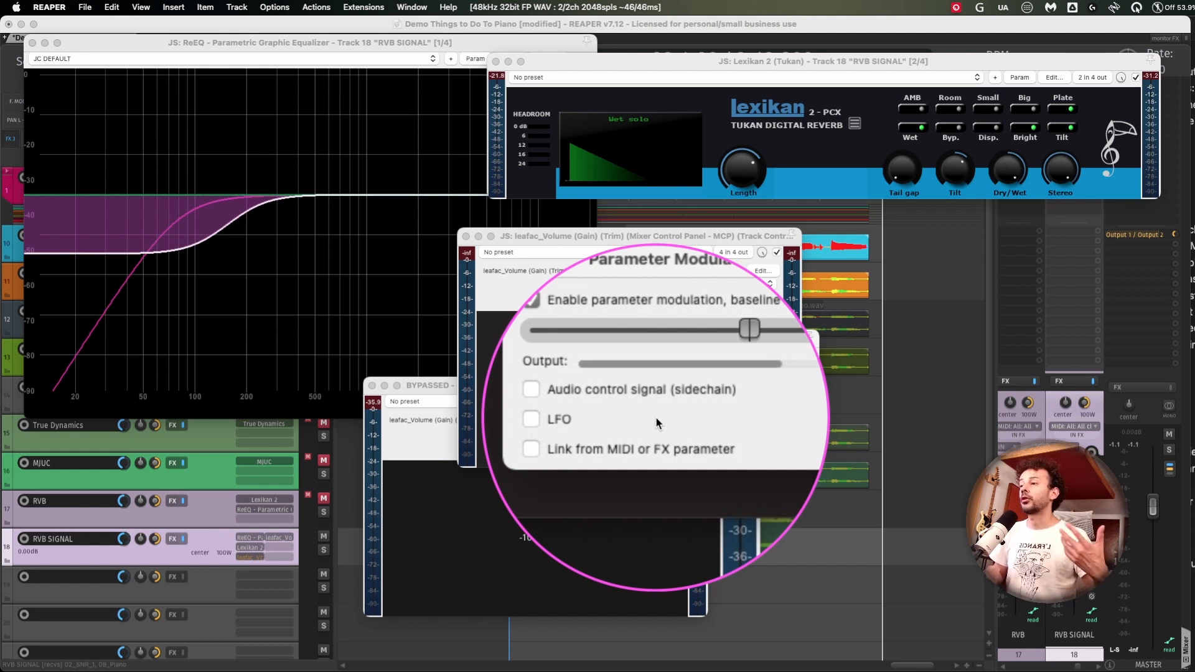
pyautogui.click(588, 339)
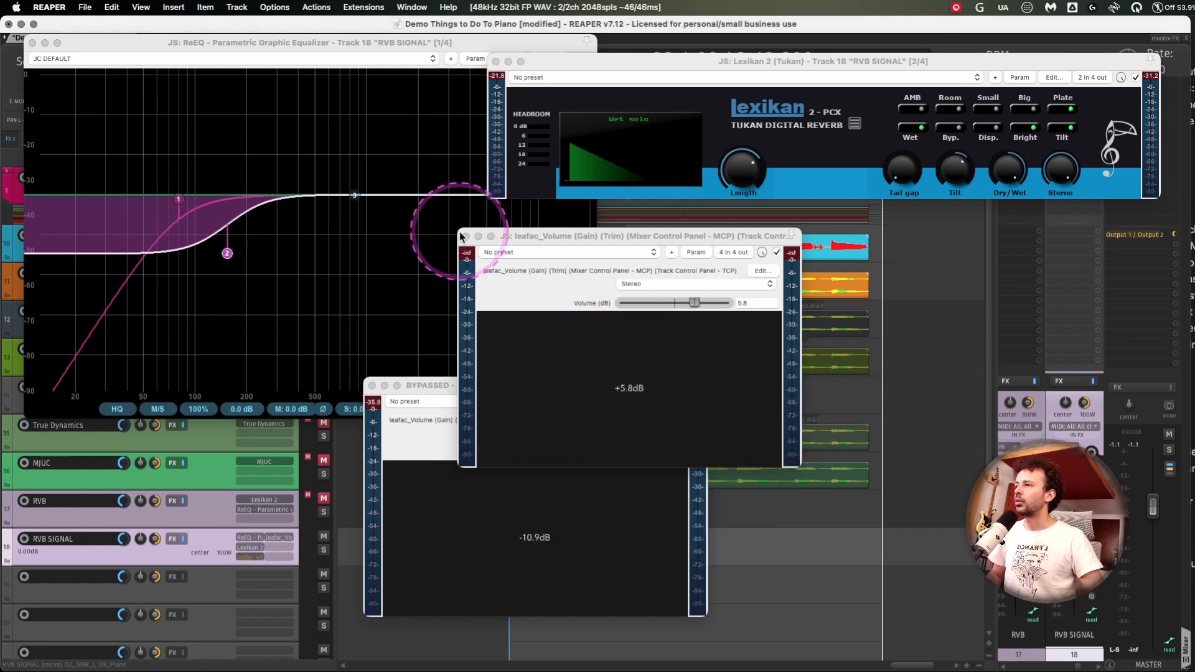
pyautogui.click(466, 237)
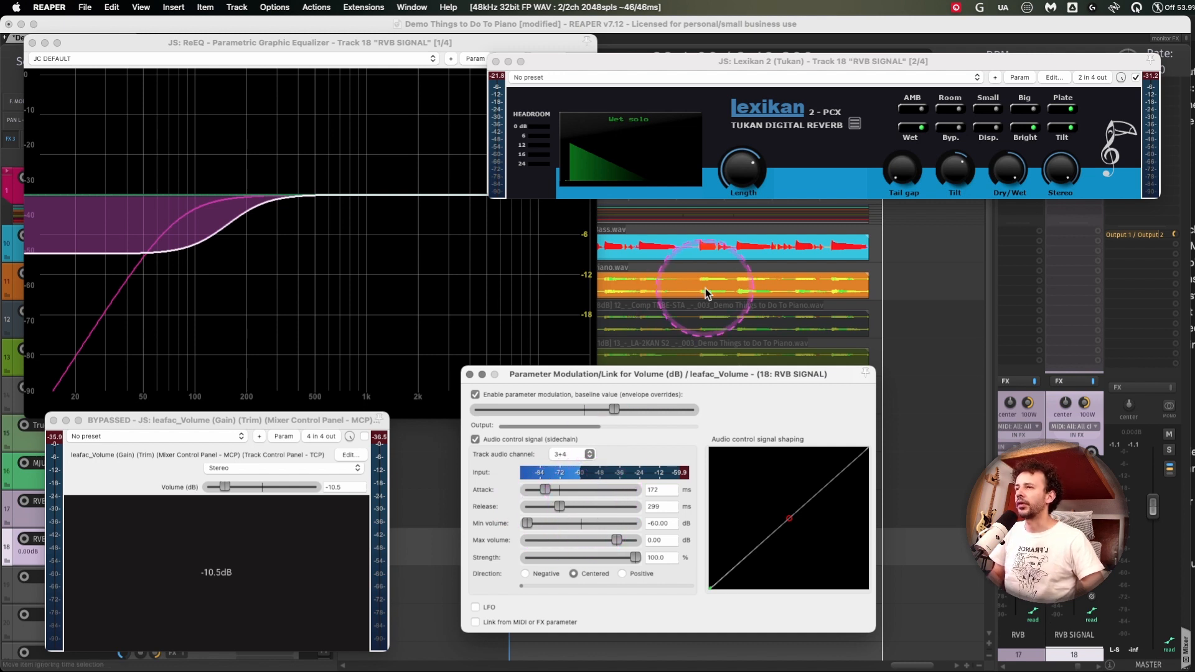
# Play the section and set the baseline of the leafac_Volume modulation to about 1.1 dB.
pyautogui.press('space')
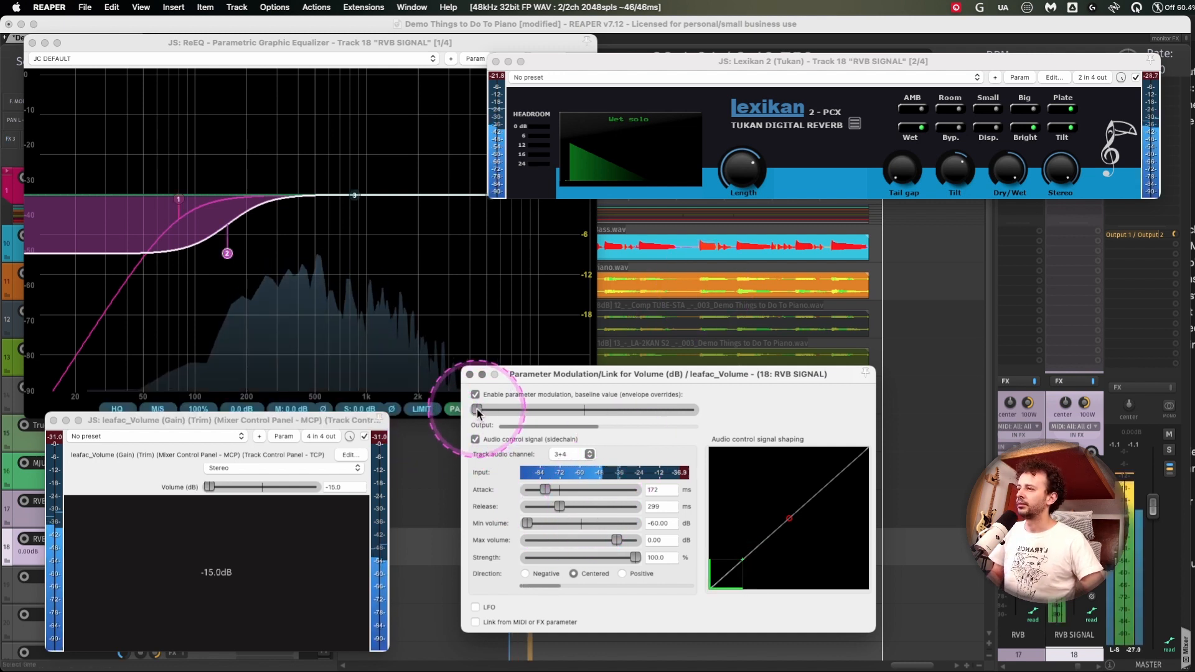
pyautogui.moveTo(476, 409); pyautogui.dragTo(594, 412)
pyautogui.press('space')
# Try a 0 ms attack for the sidechain volume modulation, then set the attack to 166 ms.
pyautogui.moveTo(546, 490); pyautogui.dragTo(234, 491)
pyautogui.press('space')
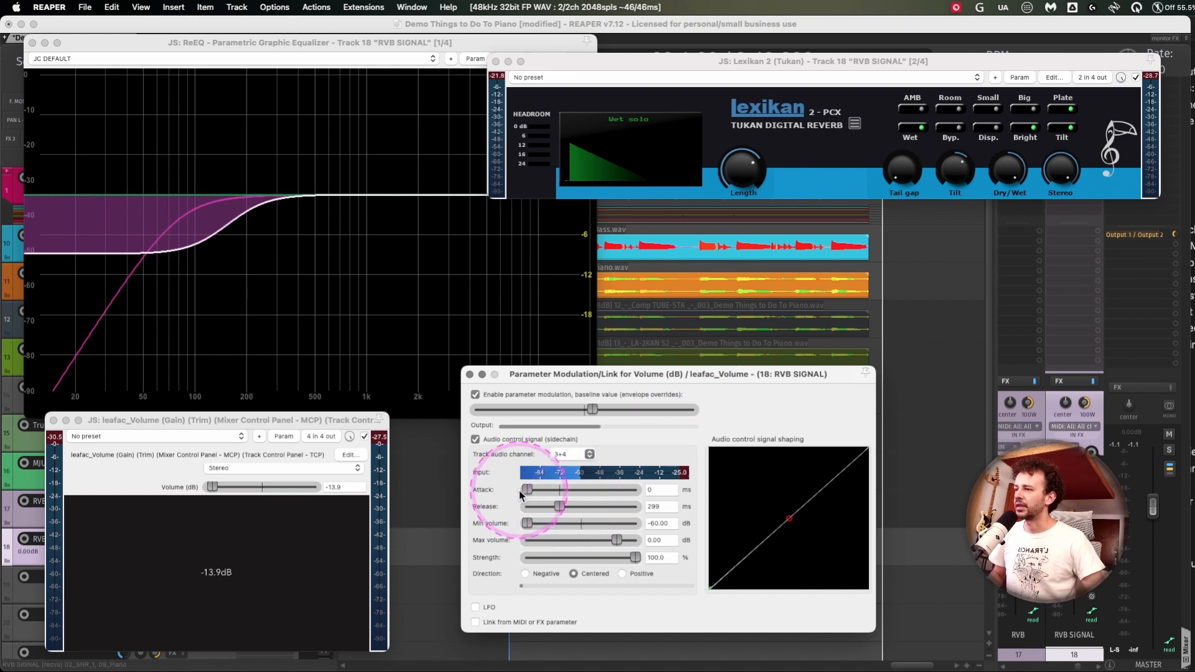
pyautogui.moveTo(554, 490); pyautogui.dragTo(547, 491)
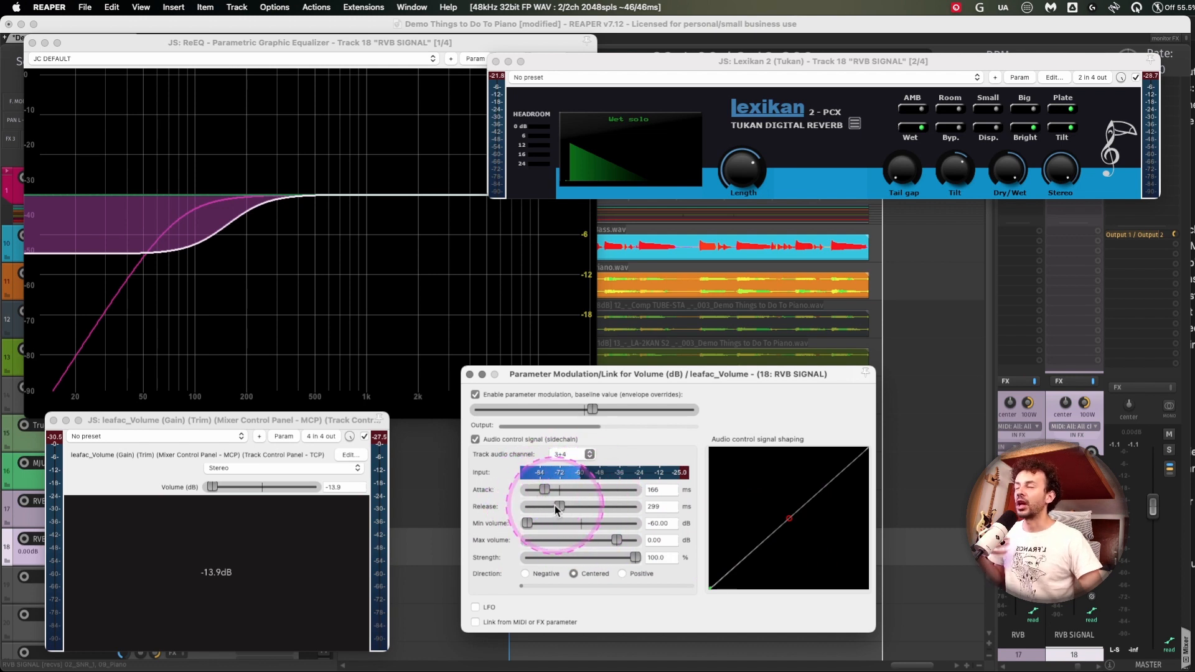
# Audition the volume modulation with release times of 454 ms and 51 ms.
pyautogui.moveTo(554, 505); pyautogui.dragTo(577, 509)
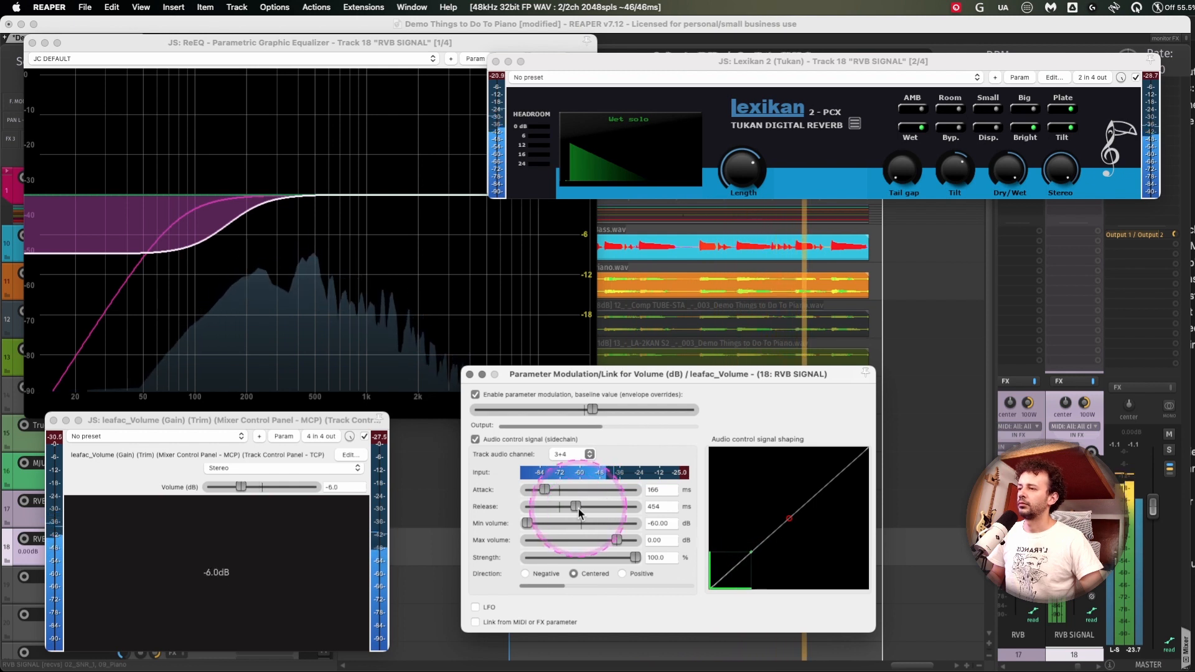
pyautogui.moveTo(573, 509); pyautogui.dragTo(533, 514)
pyautogui.moveTo(533, 515); pyautogui.dragTo(532, 515)
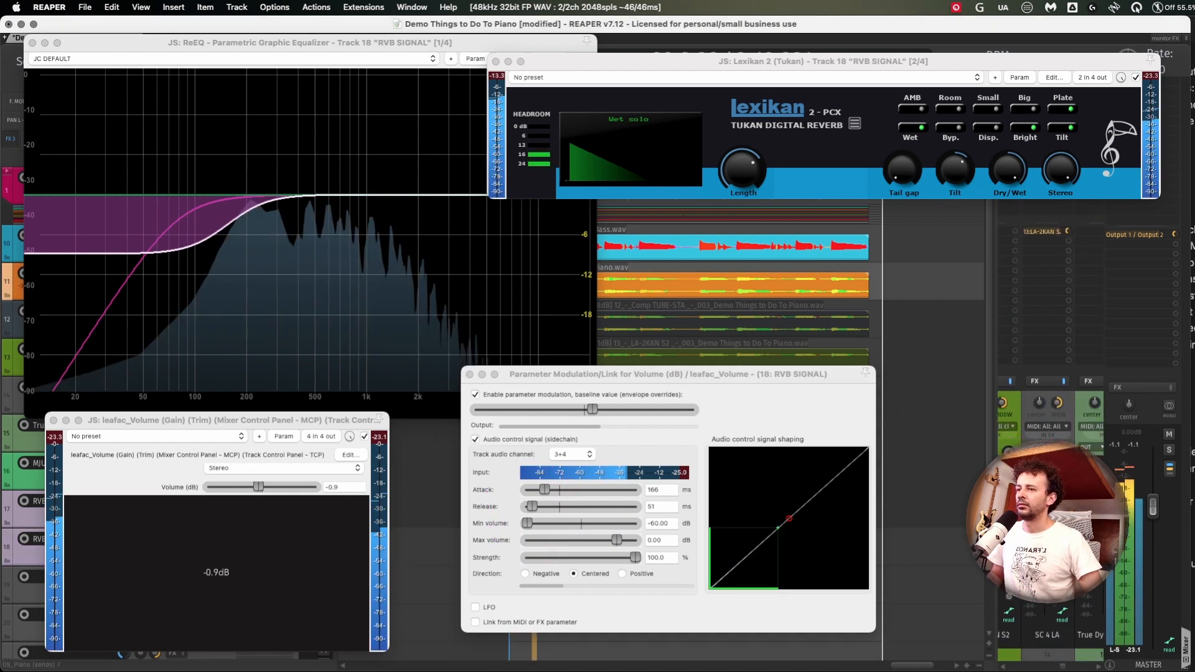
# Raise the RVB SIGNAL track's volume to about 4.2 dB and play the section again.
pyautogui.press('space')
pyautogui.click(1027, 514)
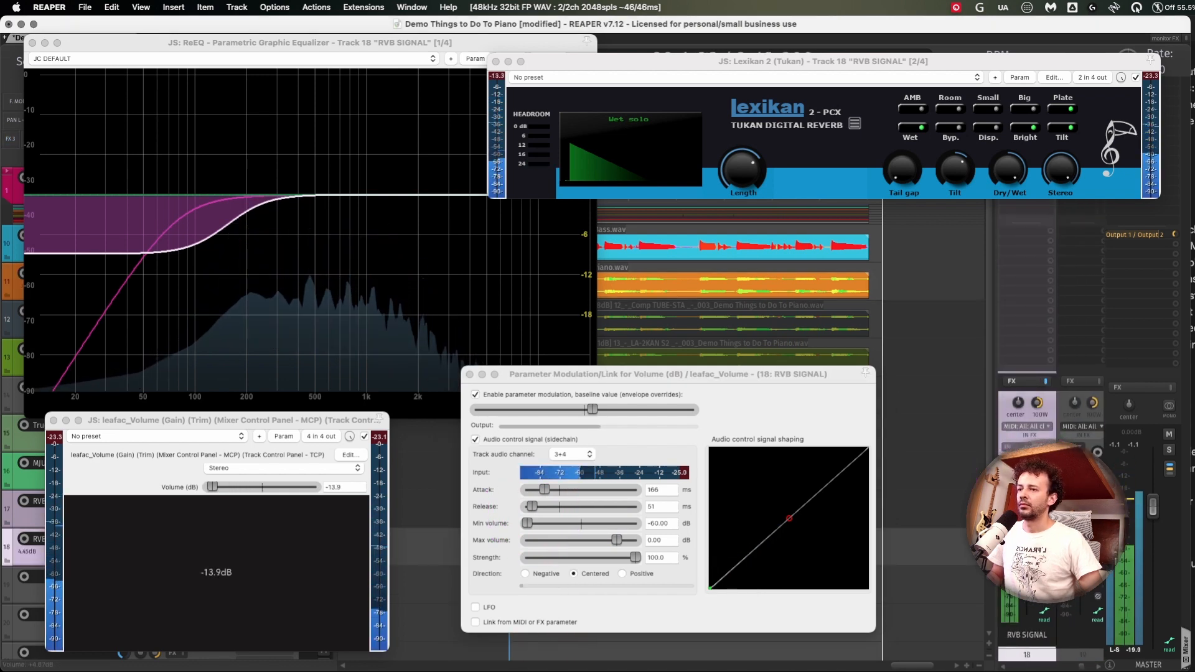
pyautogui.press('space')
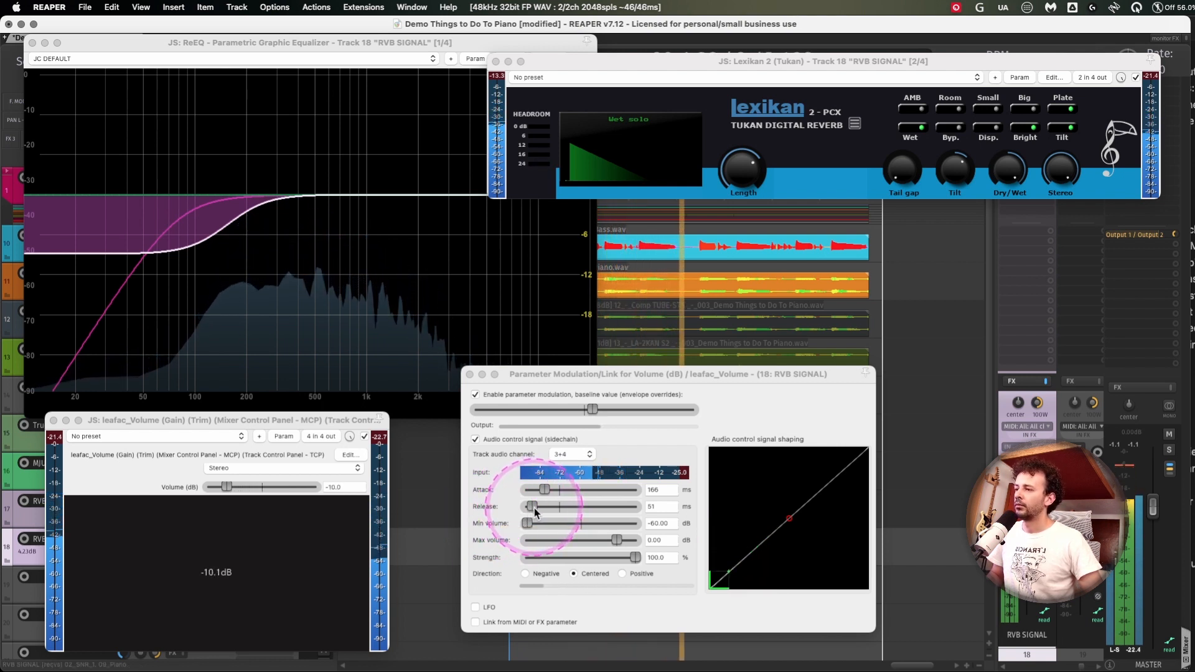
# Audition modulation release times of 482 ms and 275 ms, and settle on a release of 234 ms.
pyautogui.moveTo(534, 508); pyautogui.dragTo(581, 509)
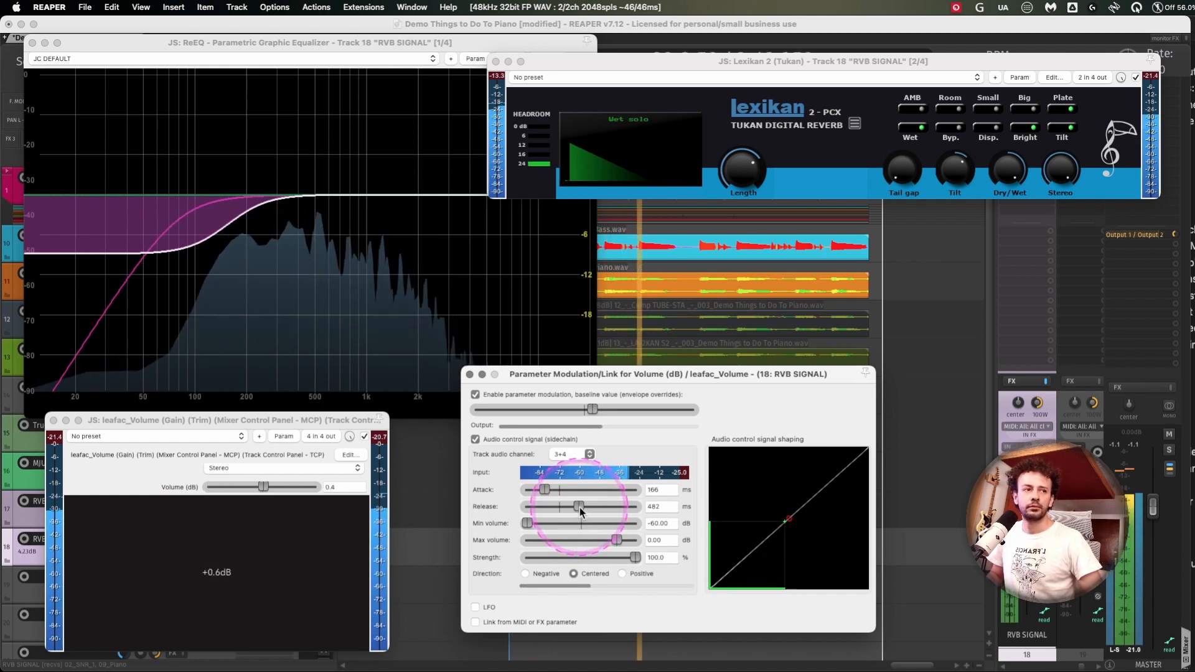
pyautogui.moveTo(580, 506); pyautogui.dragTo(558, 509)
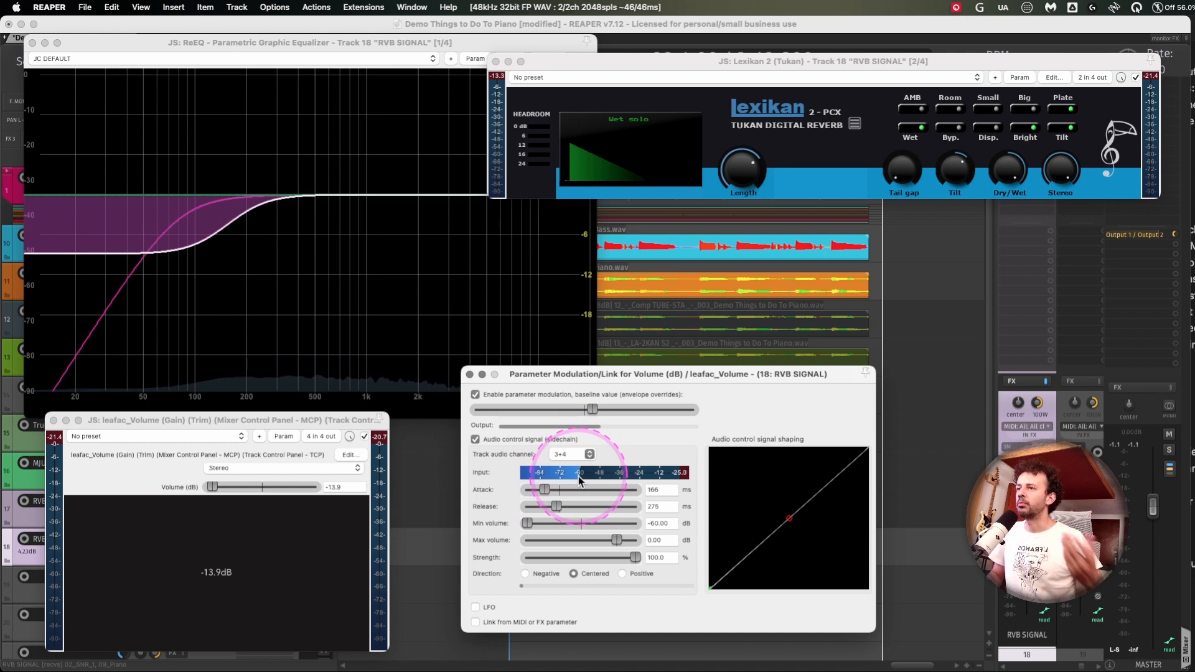
pyautogui.press('space')
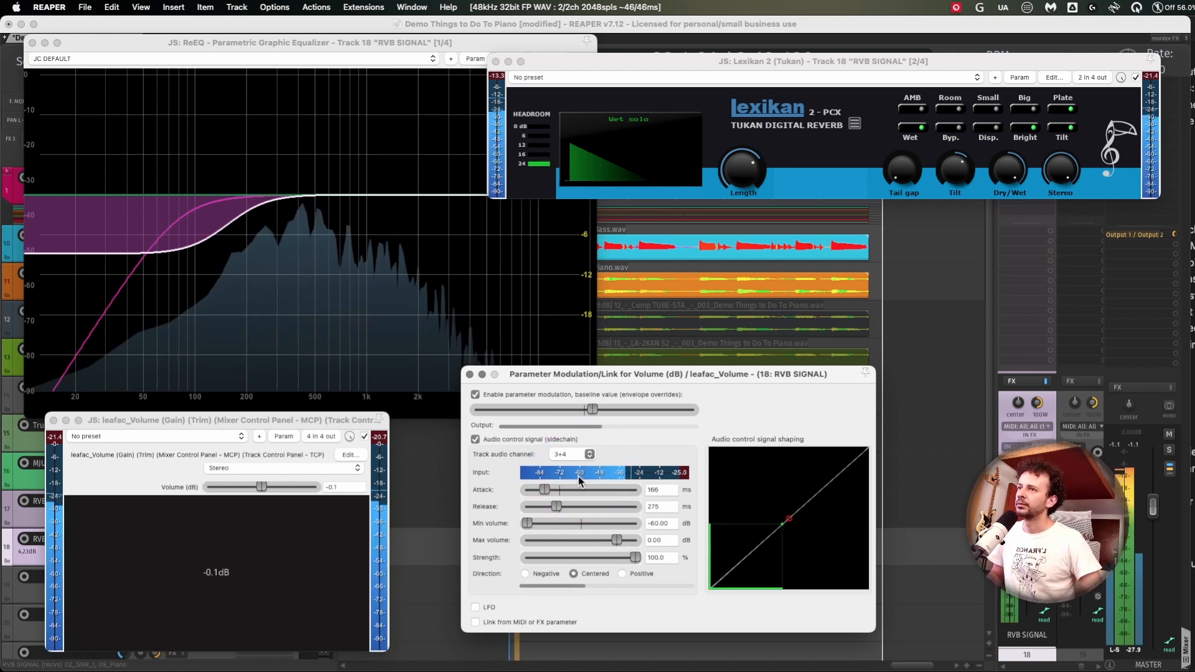
pyautogui.moveTo(557, 506); pyautogui.dragTo(554, 507)
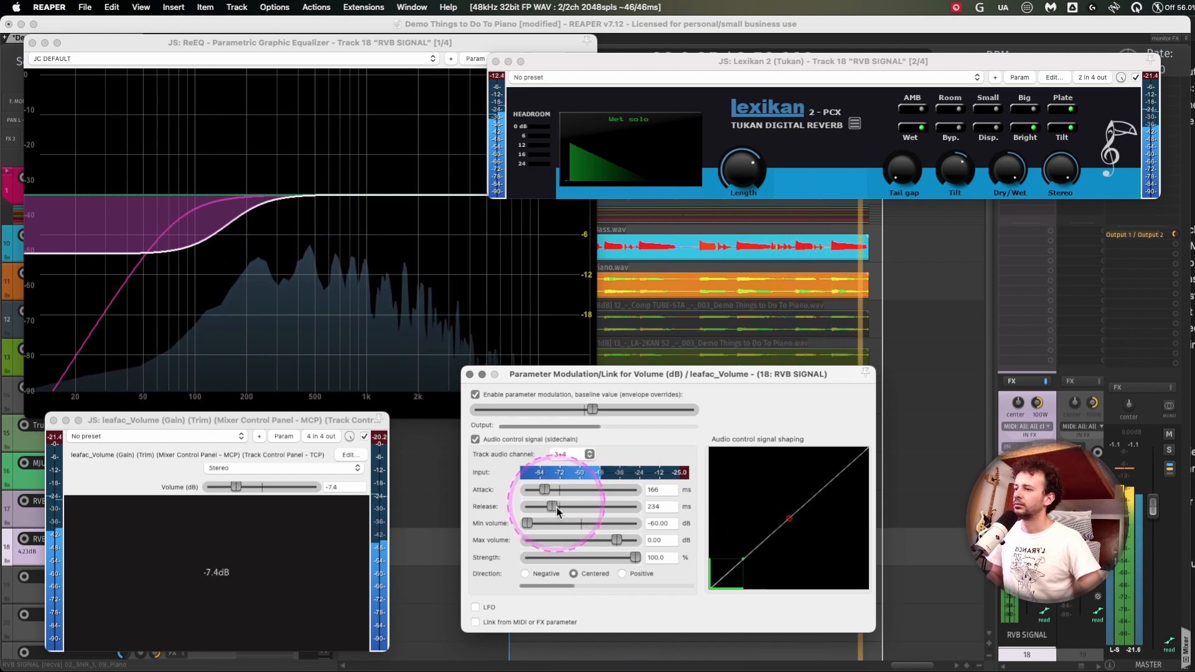
# Compare the Negative and Positive modulation directions, return to Centered and audition the modulated reverb.
pyautogui.click(543, 572)
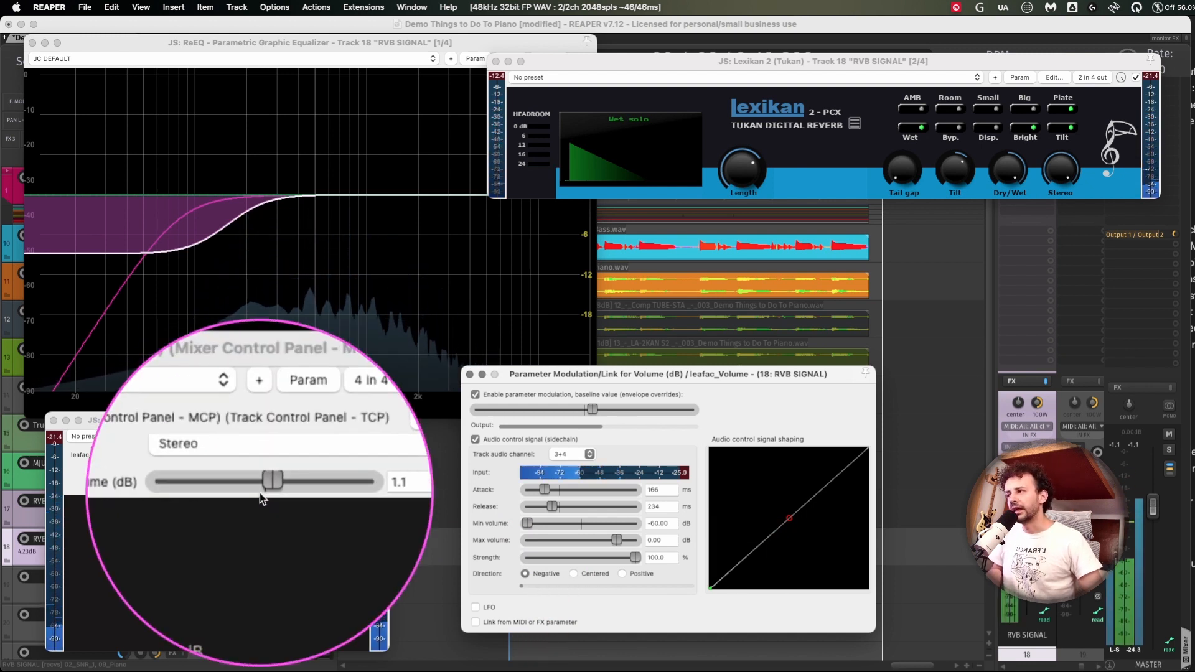
pyautogui.click(622, 573)
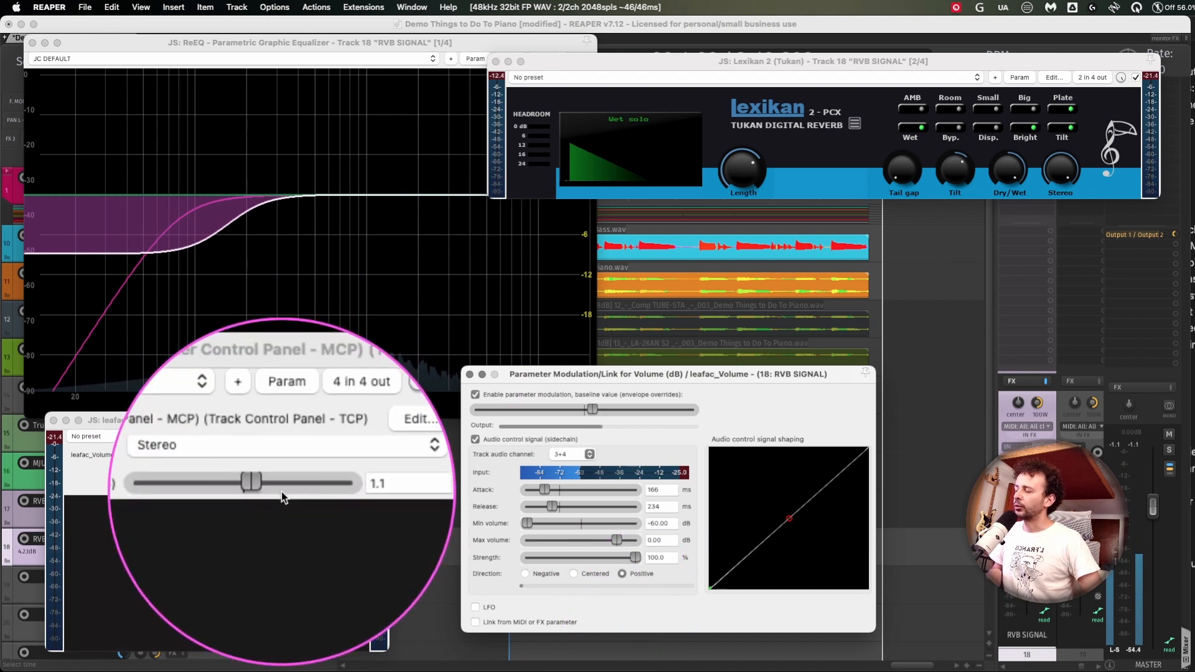
pyautogui.click(595, 573)
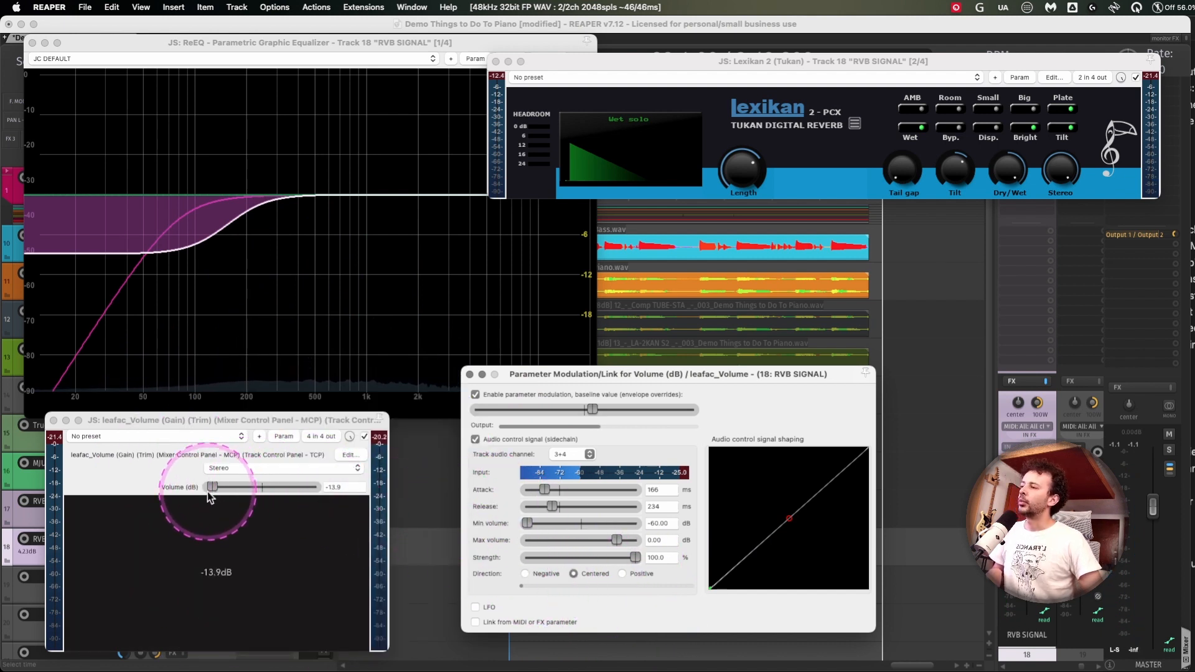
pyautogui.press('space')
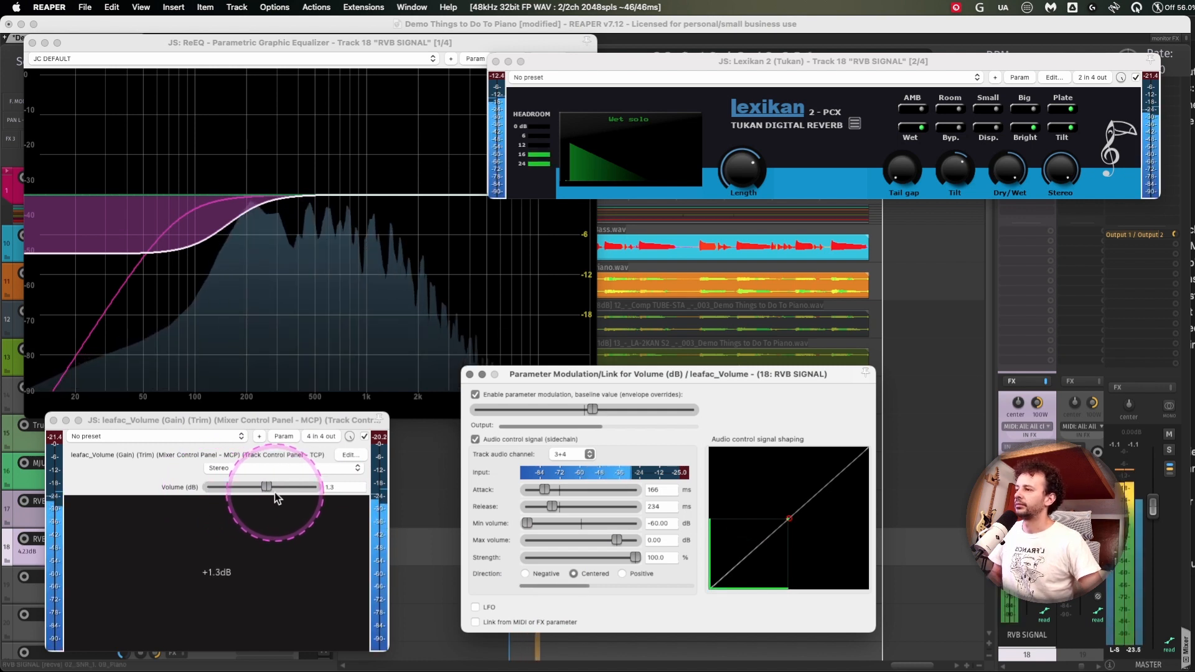
pyautogui.press('space')
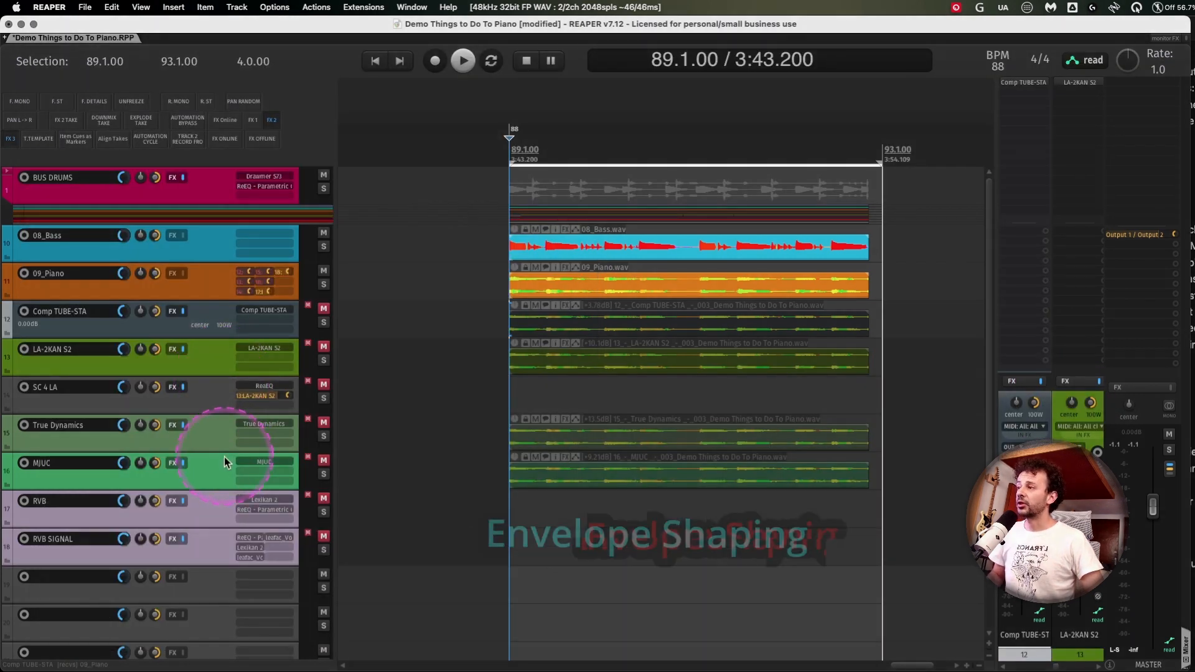
# Show the Comp TUBE-STA compressor for the 12.1.55 to 17.3.66 section, close its window and select the 09_Piano track.
pyautogui.press('F6')
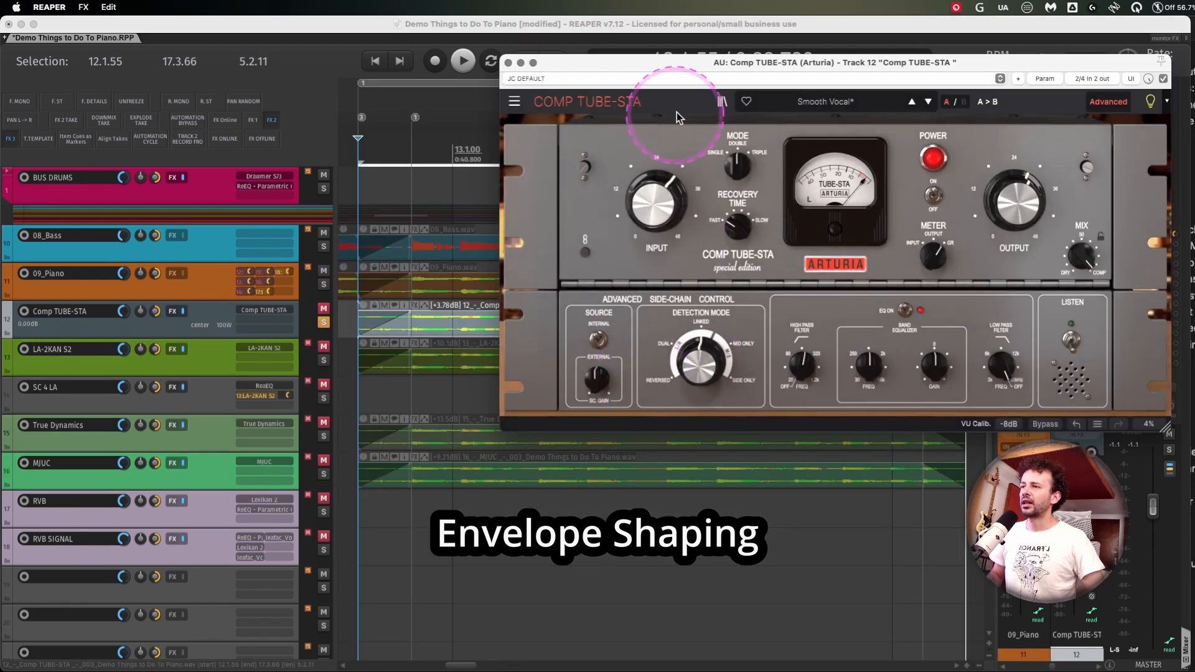
pyautogui.moveTo(652, 64); pyautogui.dragTo(555, 73)
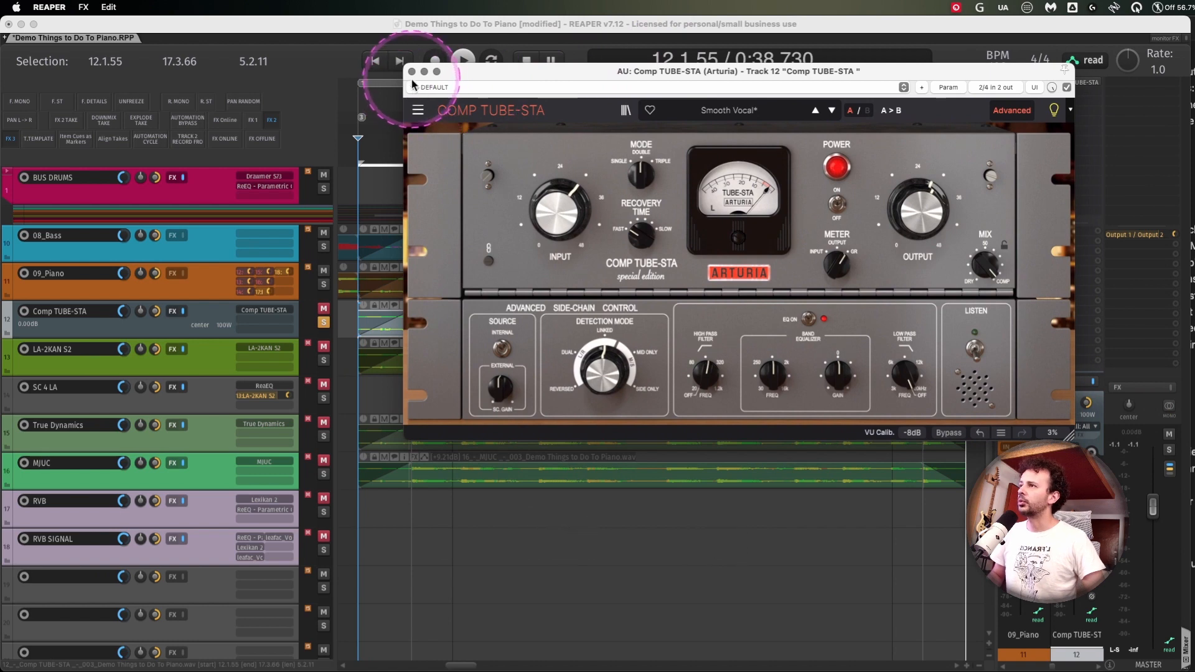
pyautogui.click(439, 160)
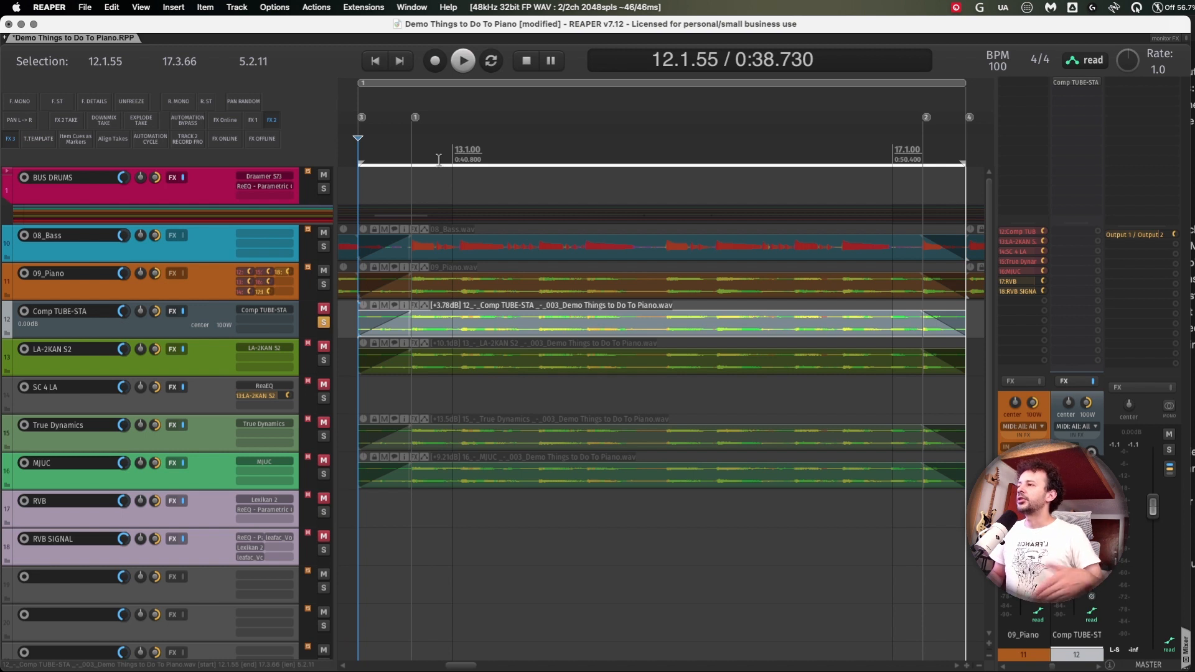
pyautogui.click(200, 332)
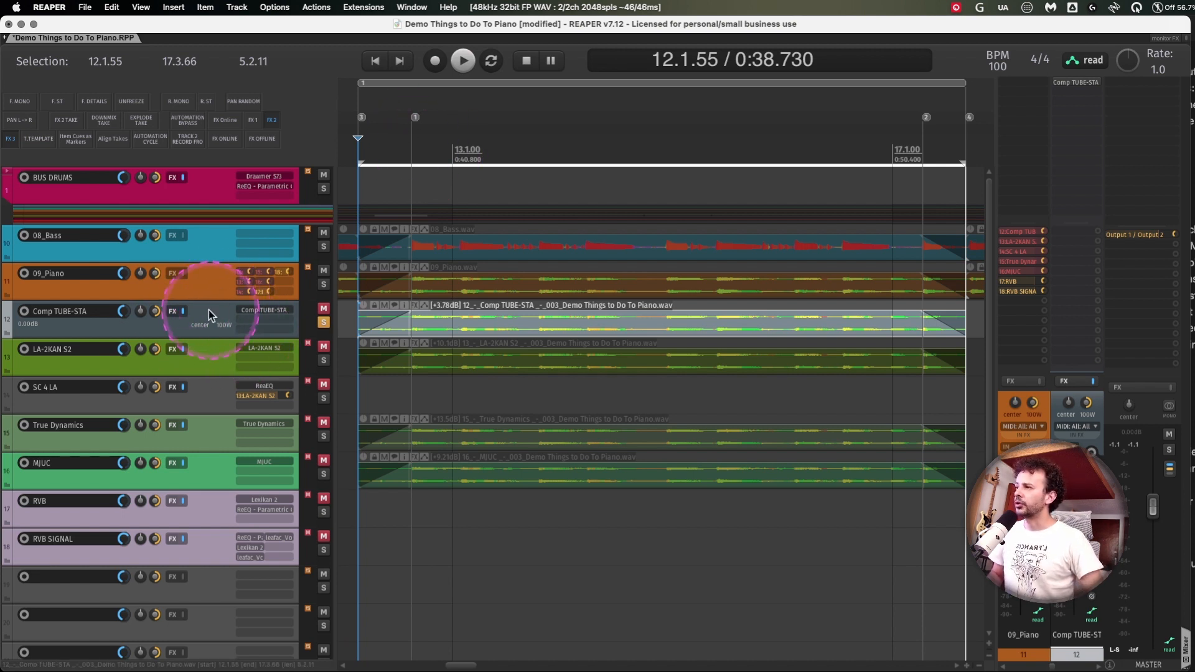
pyautogui.click(197, 283)
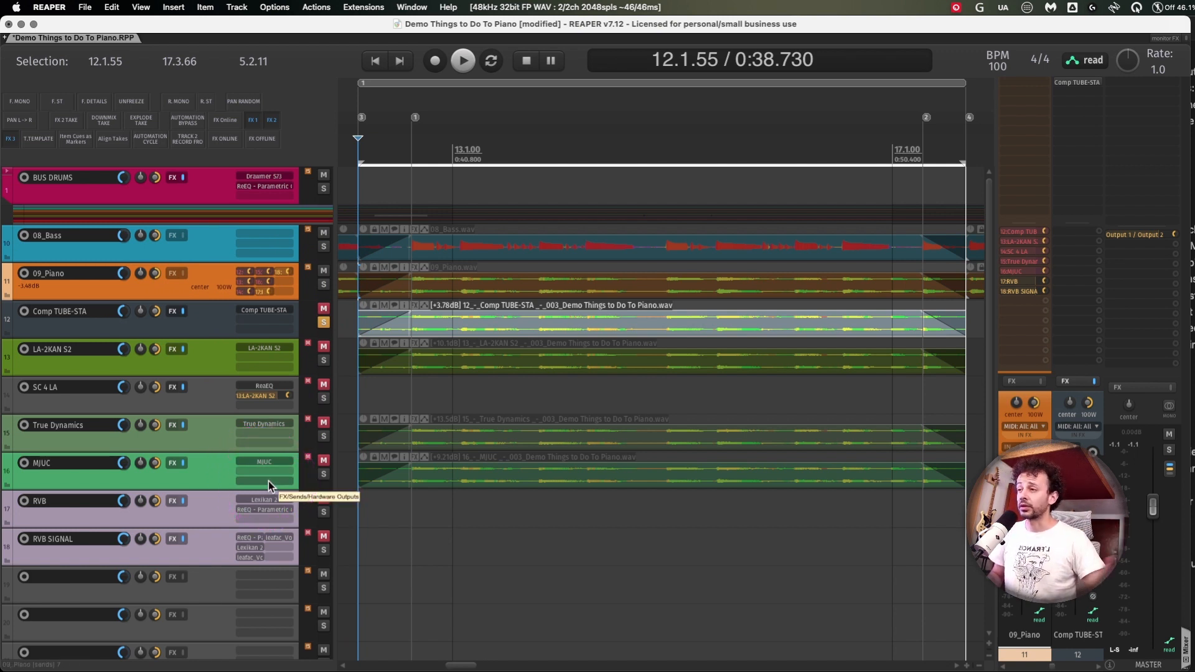
# Select the rendered piano items on the compressor tracks, review their normalization settings and cancel the dialog.
pyautogui.click(717, 505)
pyautogui.moveTo(778, 513); pyautogui.dragTo(715, 316)
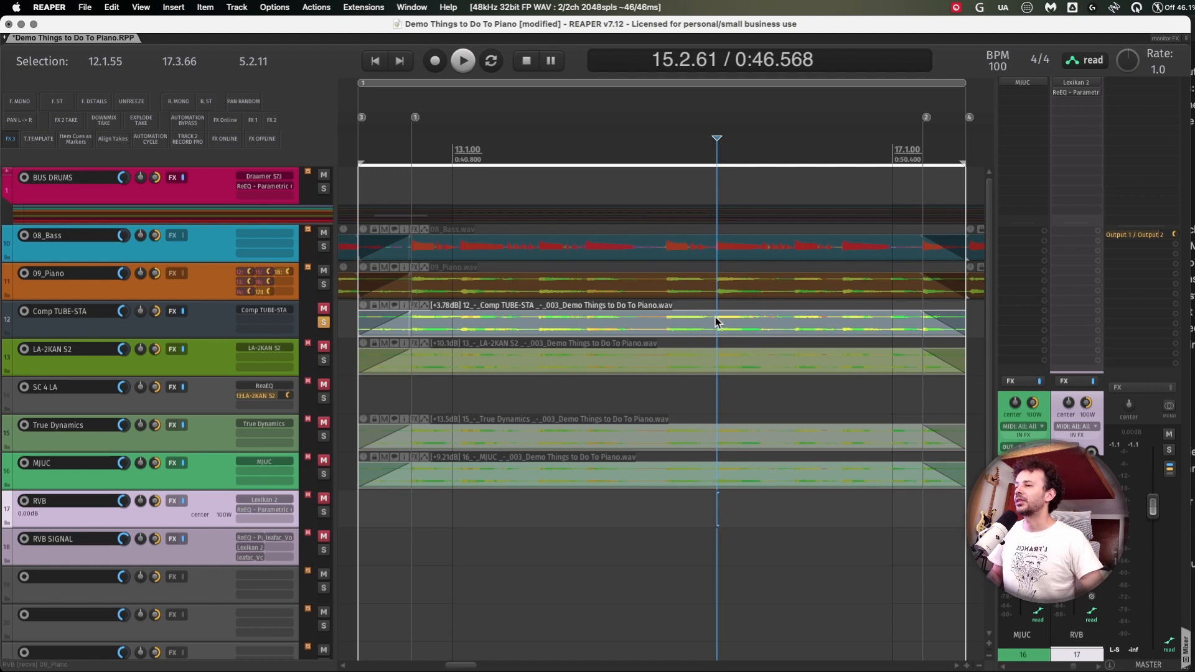
pyautogui.rightClick(715, 316)
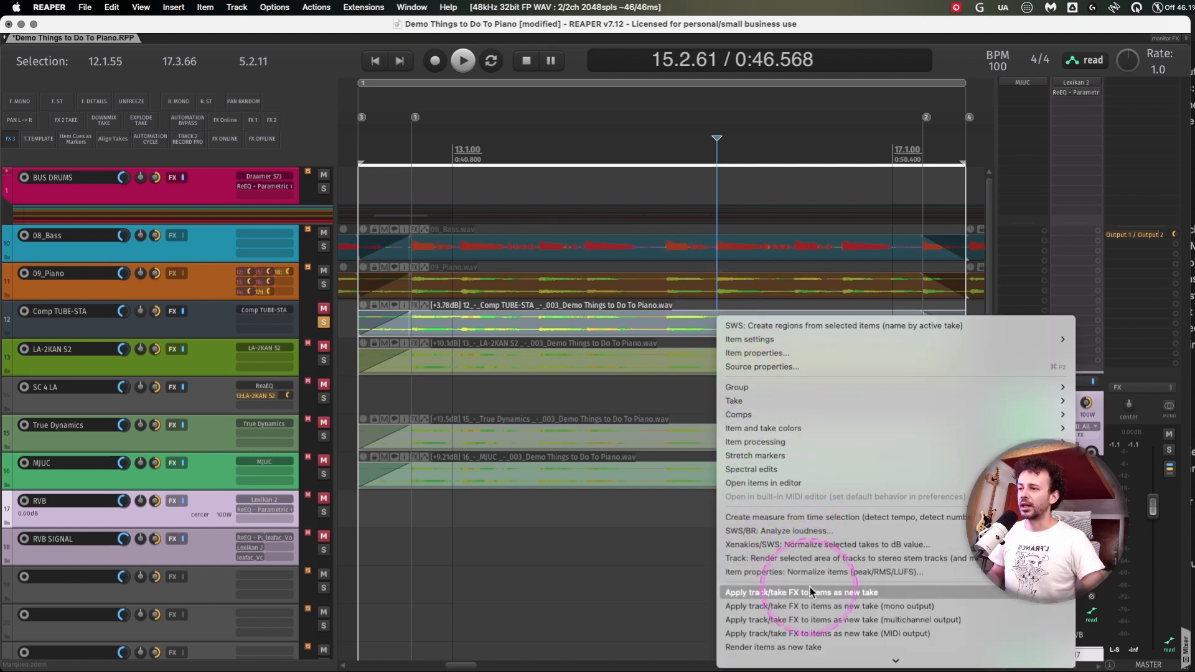
pyautogui.click(839, 572)
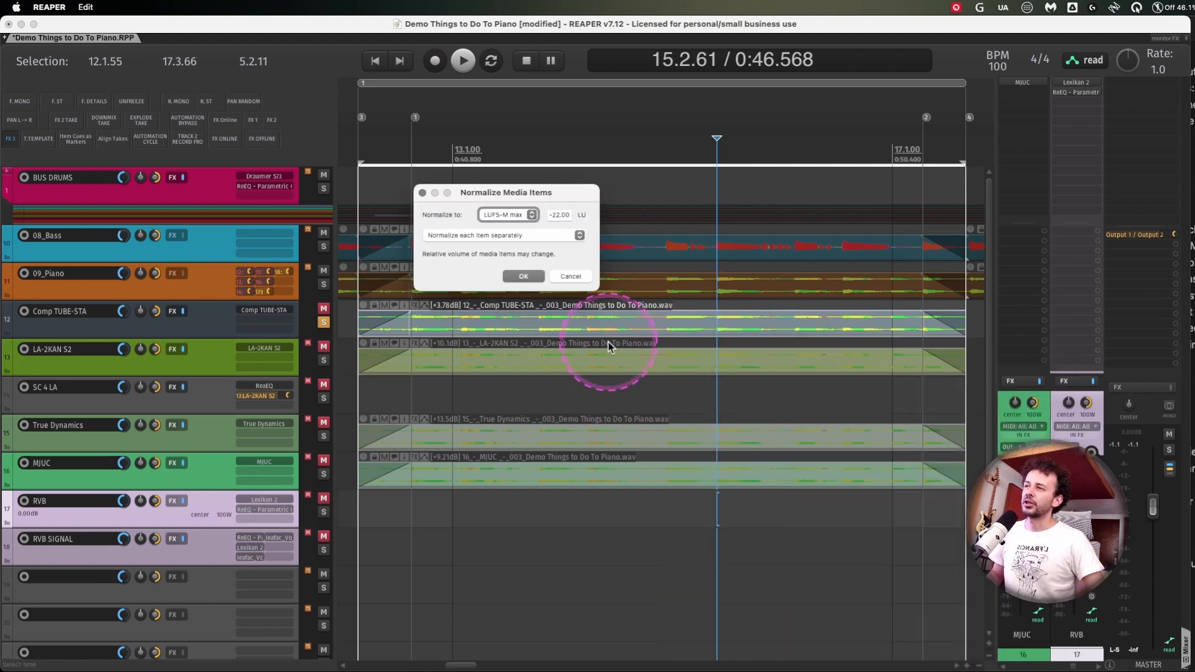
pyautogui.press('Escape')
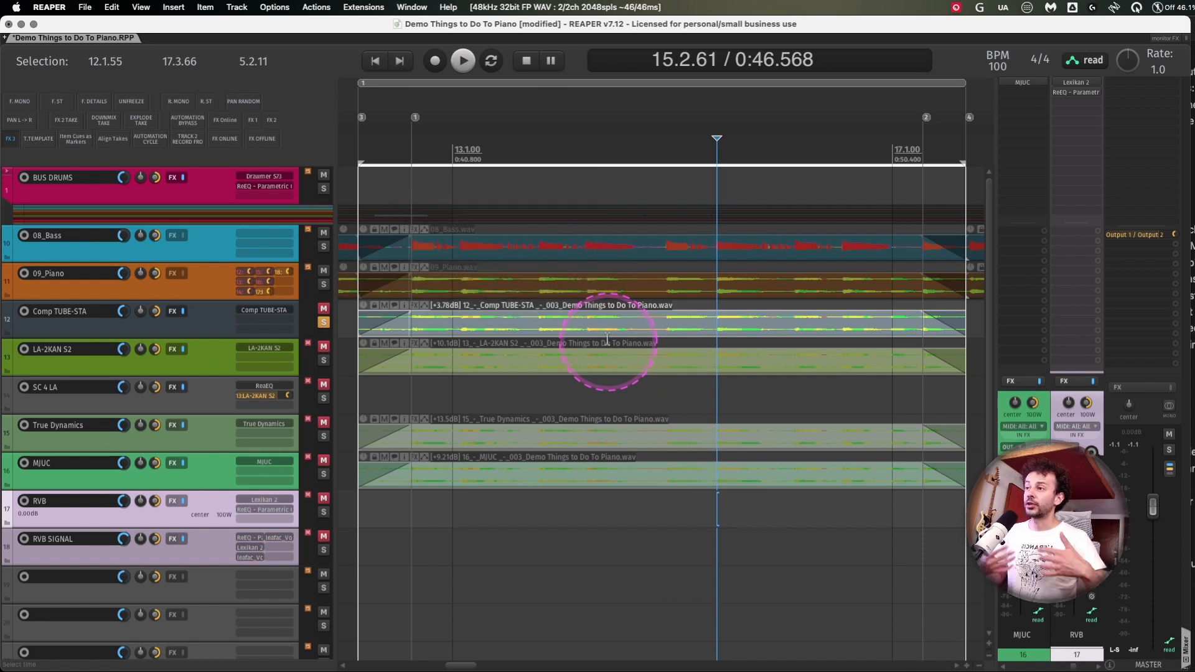
# Audition the rendered Comp TUBE-STA item from the section start with its bypassed compressor window open, then close that window.
pyautogui.click(359, 324)
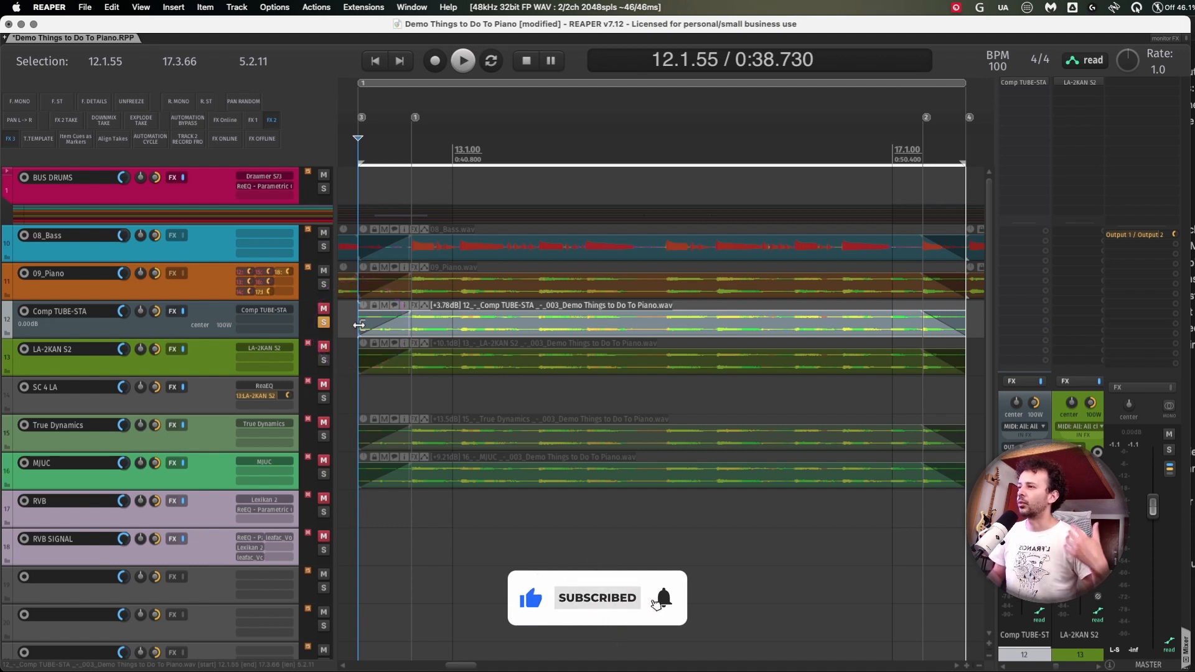
pyautogui.click(431, 324)
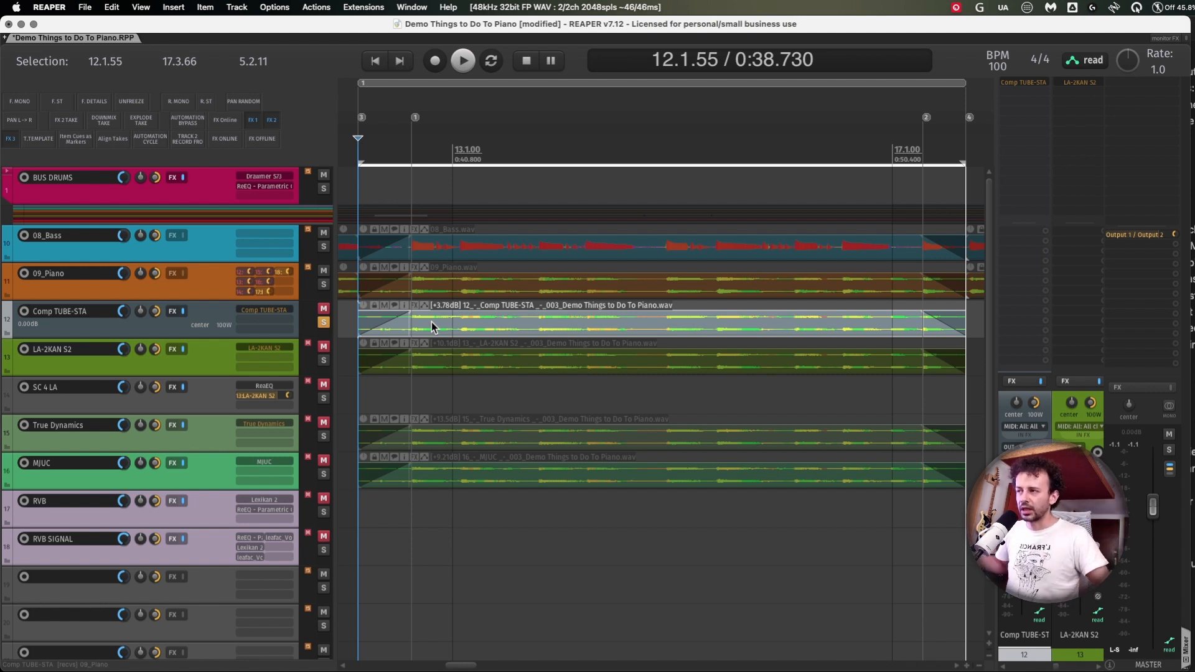
pyautogui.click(260, 316)
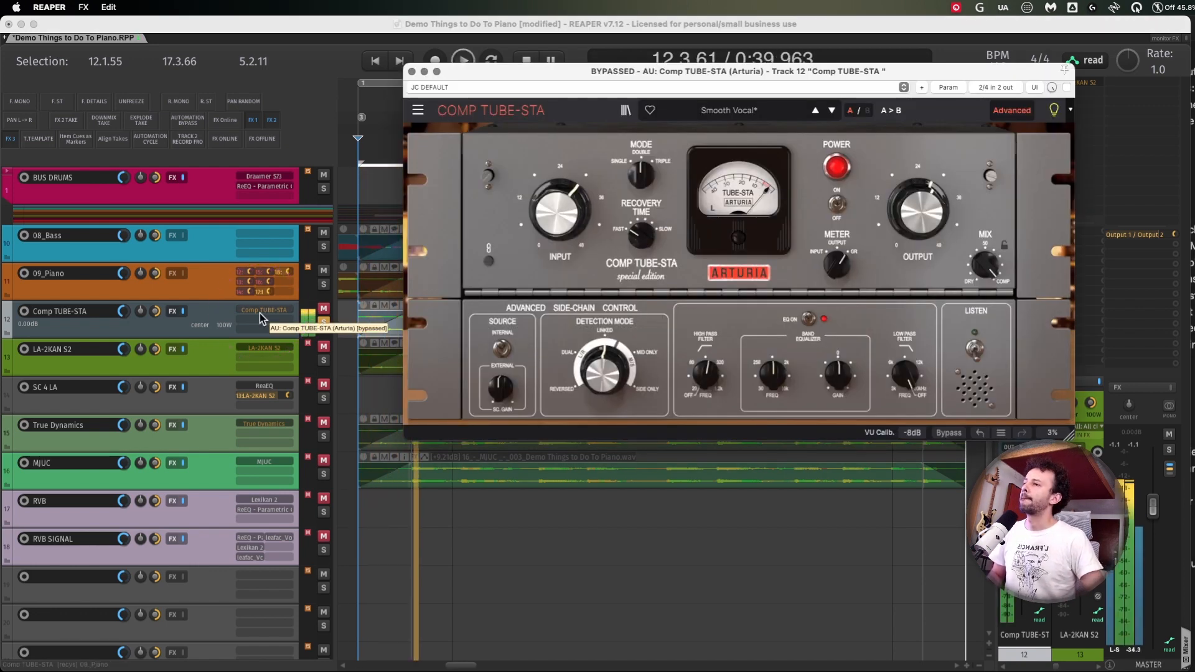
pyautogui.click(506, 109)
pyautogui.moveTo(544, 74); pyautogui.dragTo(484, 92)
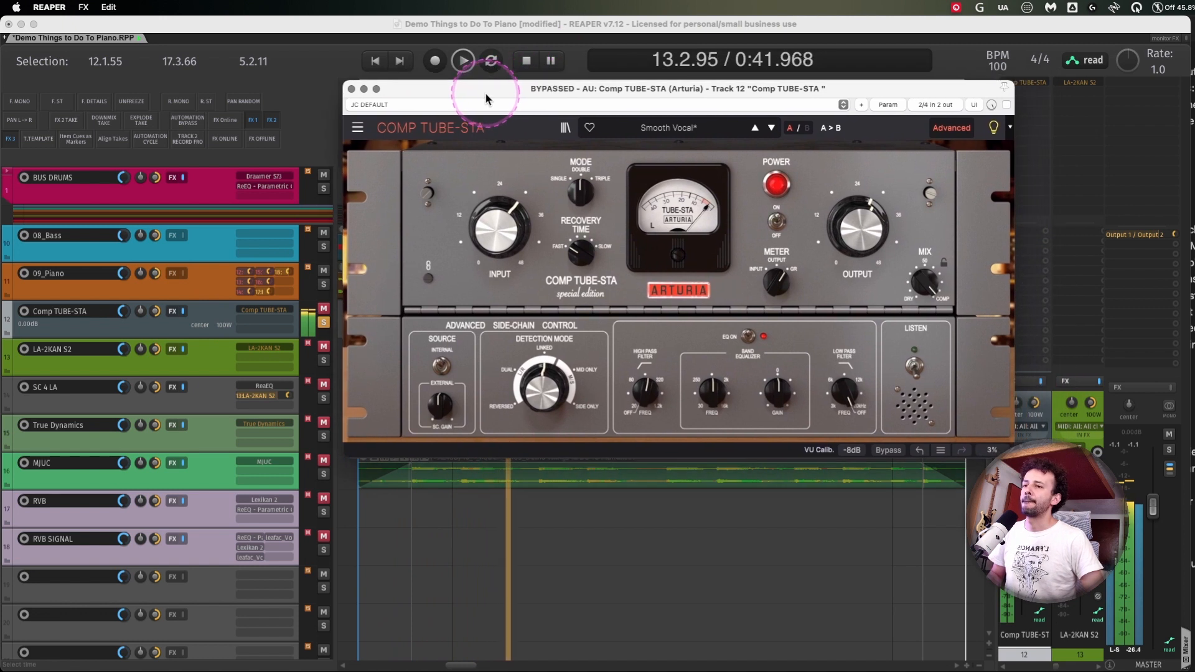
pyautogui.click(353, 91)
# Audition the rendered LA-2KAN S2 piano item in solo with its bypassed compressor window shown.
pyautogui.click(492, 195)
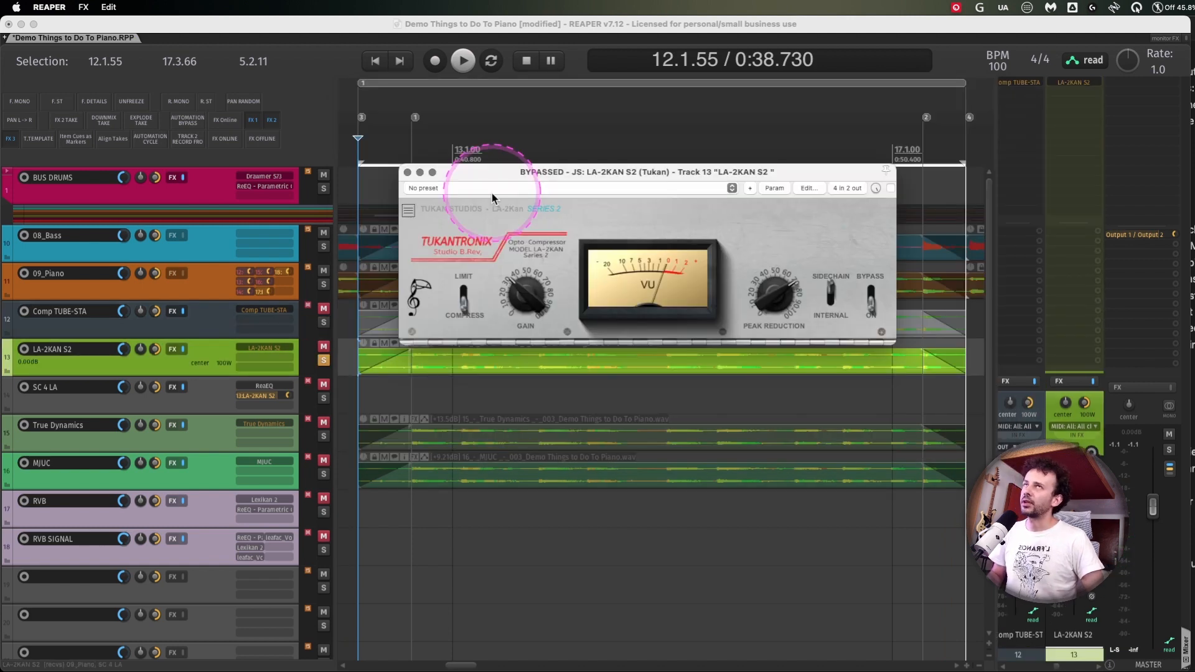
pyautogui.press('space')
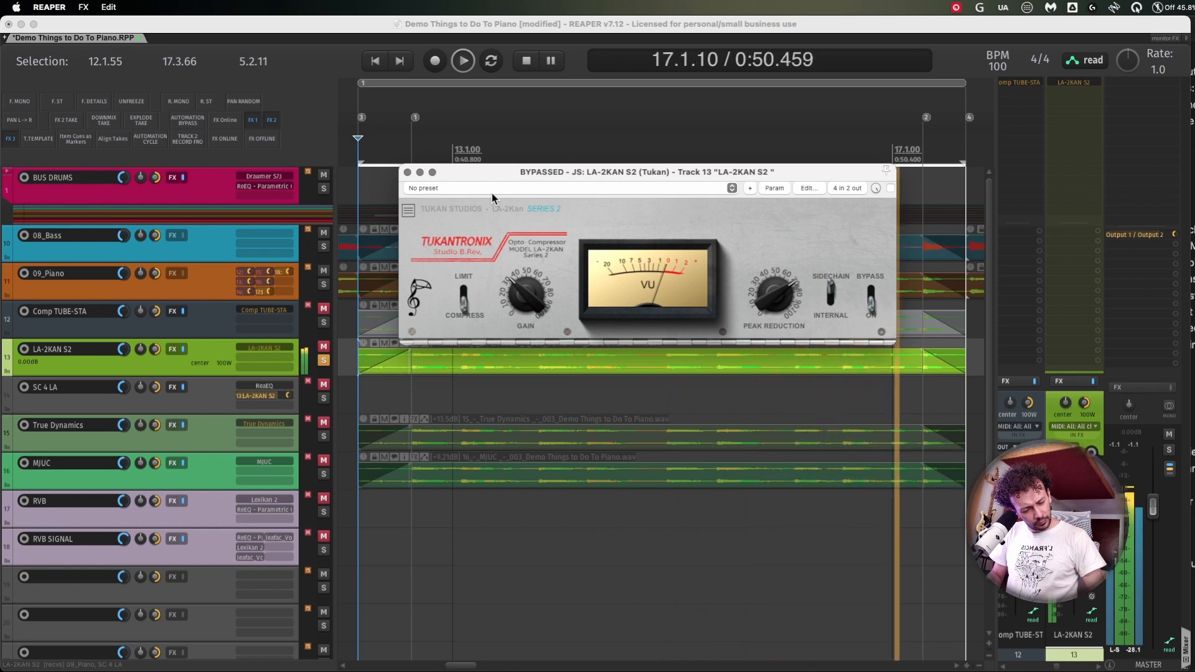
pyautogui.press('space')
# Audition the rendered True Dynamics piano item in solo with its bypassed compressor window shown.
pyautogui.click(207, 425)
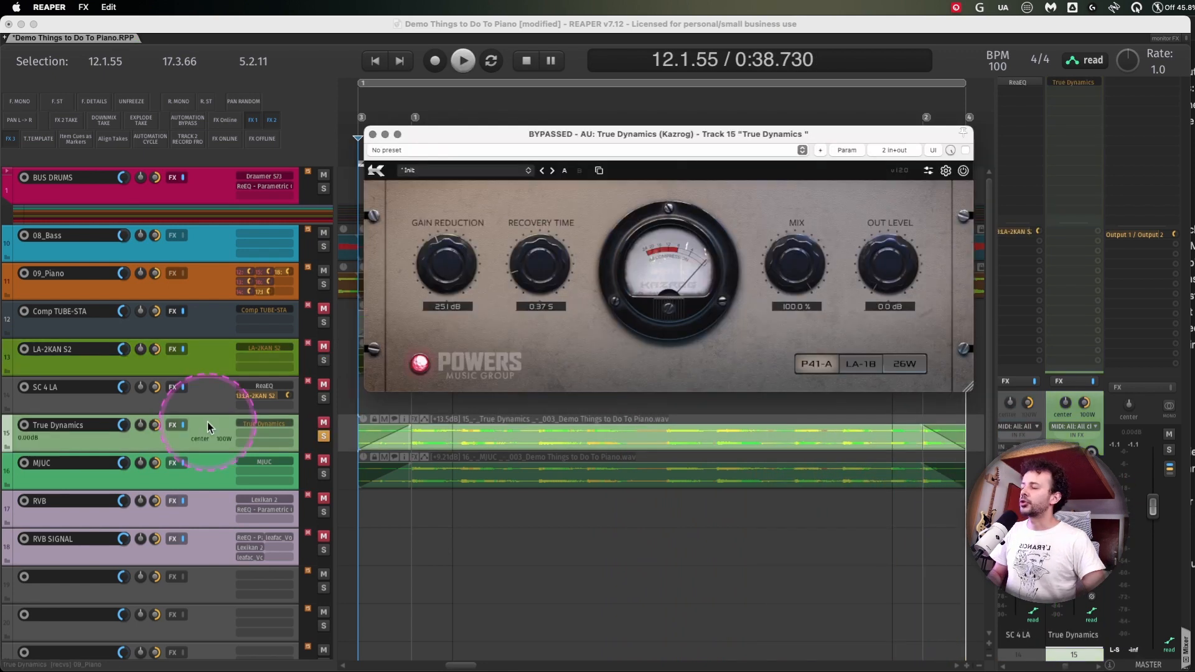
pyautogui.press('space')
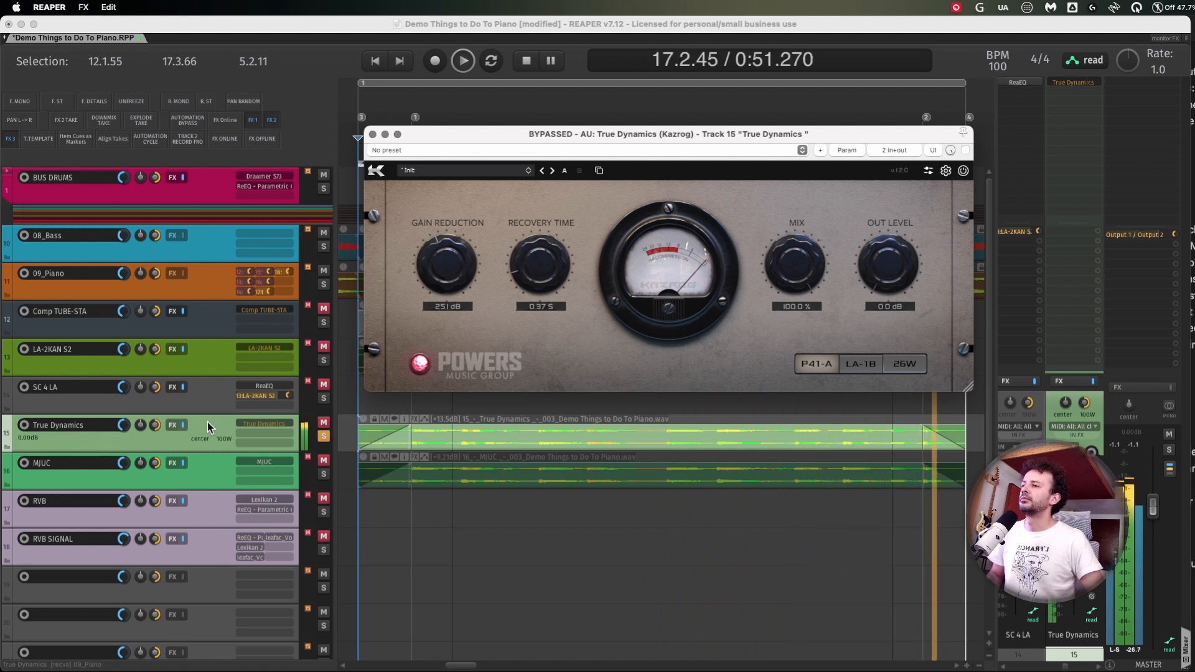
pyautogui.click(406, 36)
pyautogui.press('space')
# Switch to the MJUC track, move its compressor window clear of the item and audition the rendered piano.
pyautogui.press('Down')
pyautogui.moveTo(880, 205); pyautogui.dragTo(702, 156)
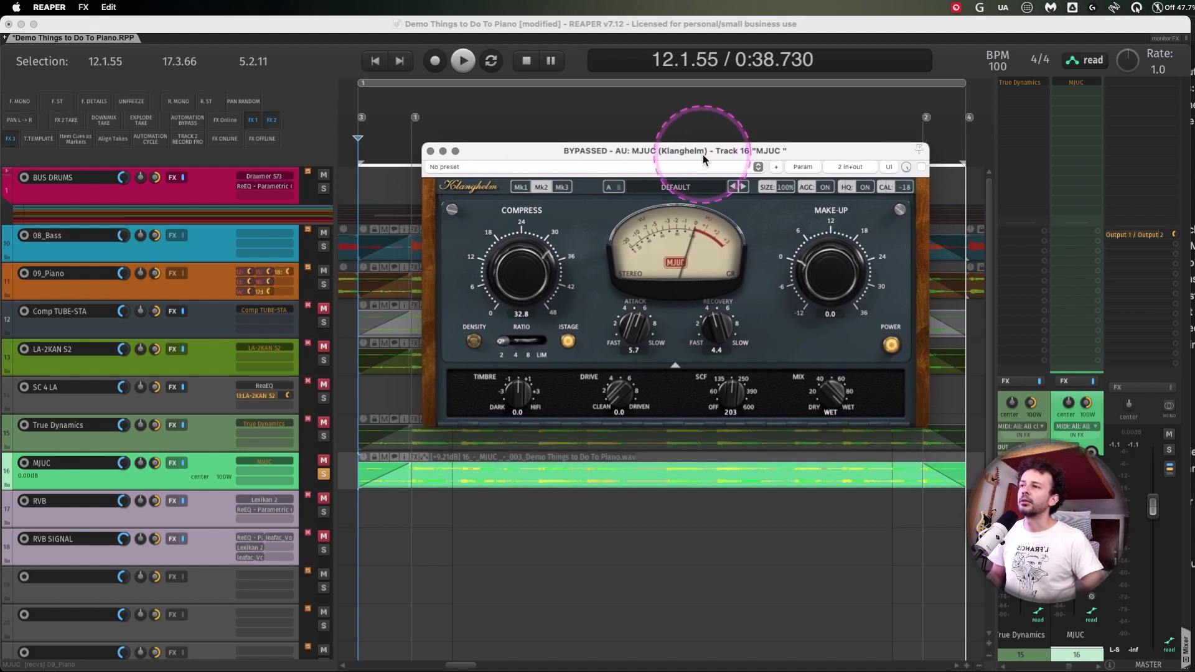
pyautogui.press('space')
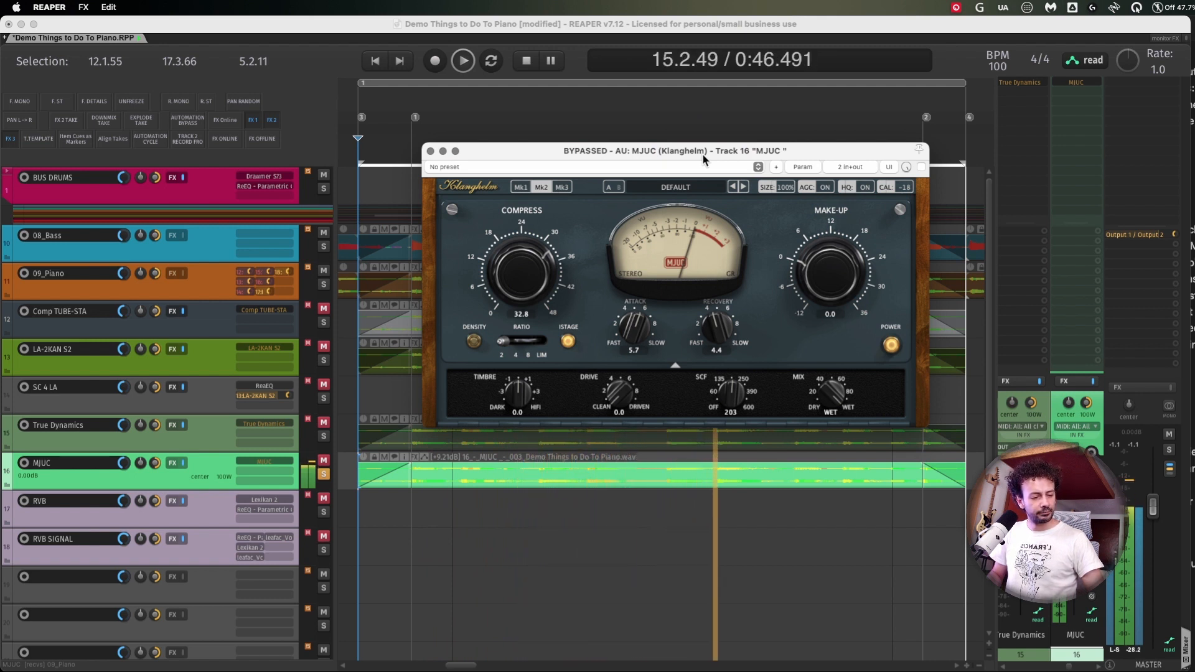
# Listen to the rest of the rendered MJUC piano item, then stop playback and unsolo the track.
pyautogui.click(702, 153)
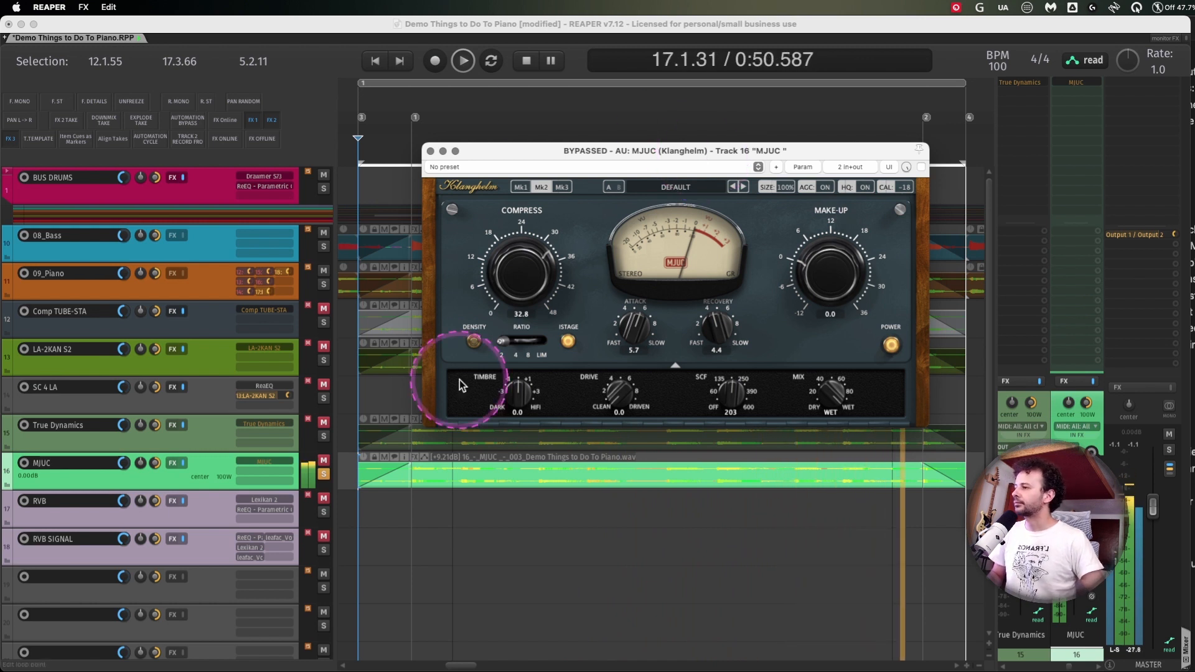
pyautogui.press('space')
pyautogui.click(323, 475)
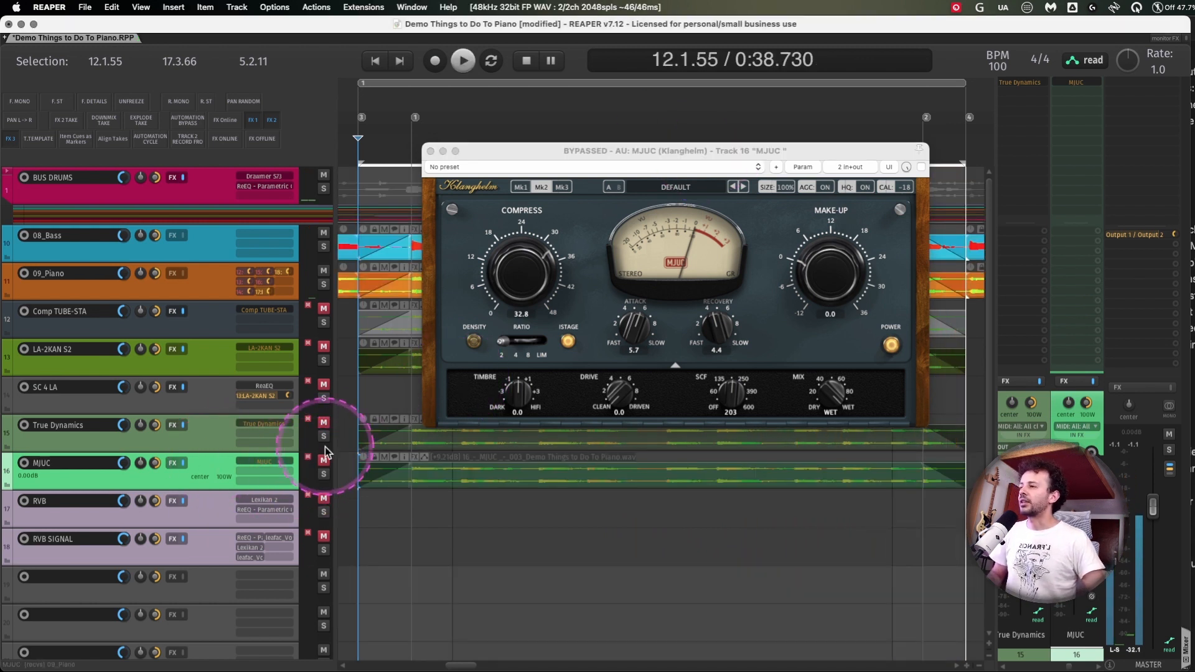
# Close the MJUC compressor window and audition the rendered Comp TUBE-STA piano in solo with its own compressor window shown.
pyautogui.click(215, 319)
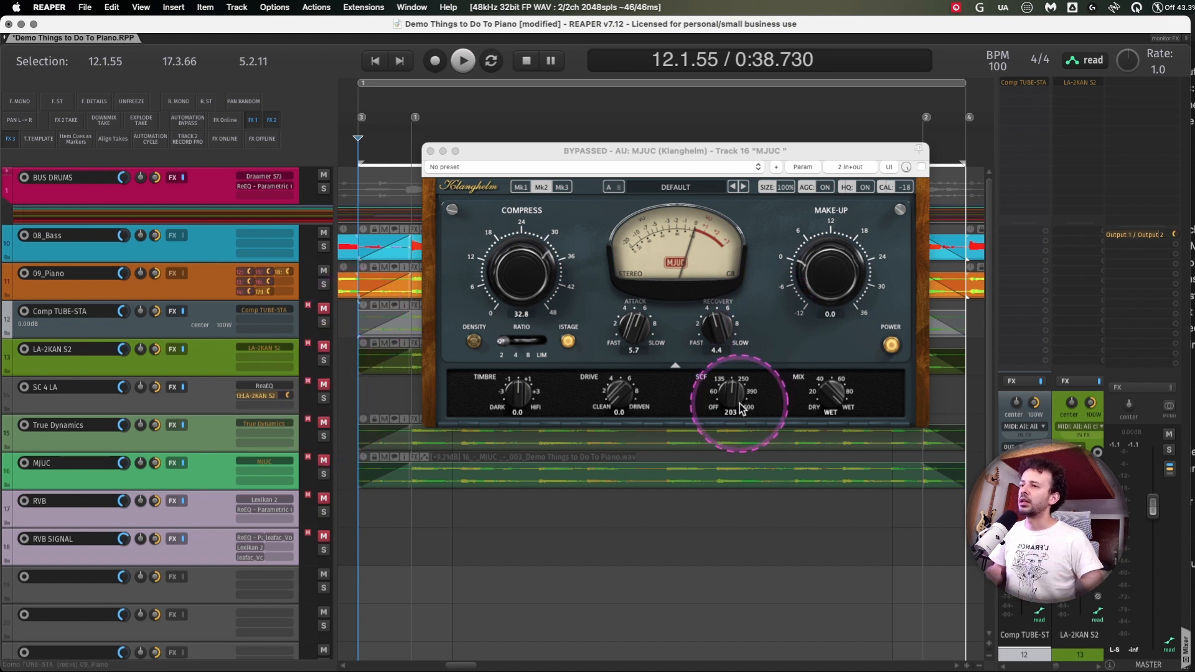
pyautogui.click(215, 469)
pyautogui.press('f')
pyautogui.click(203, 322)
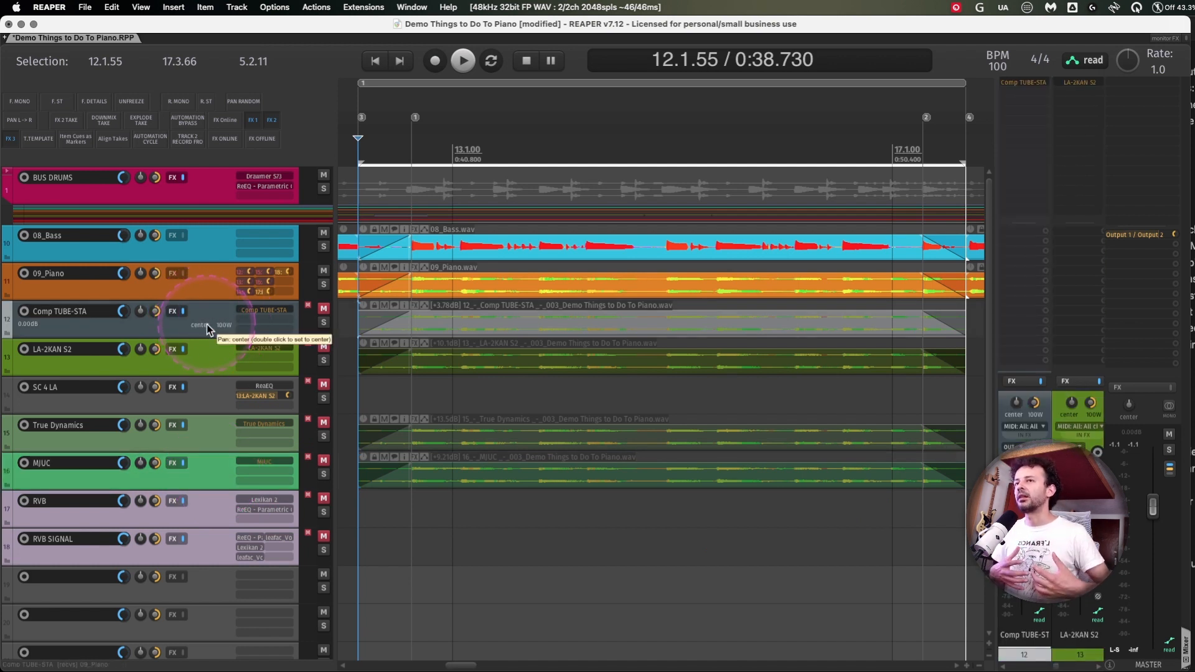
pyautogui.press('f')
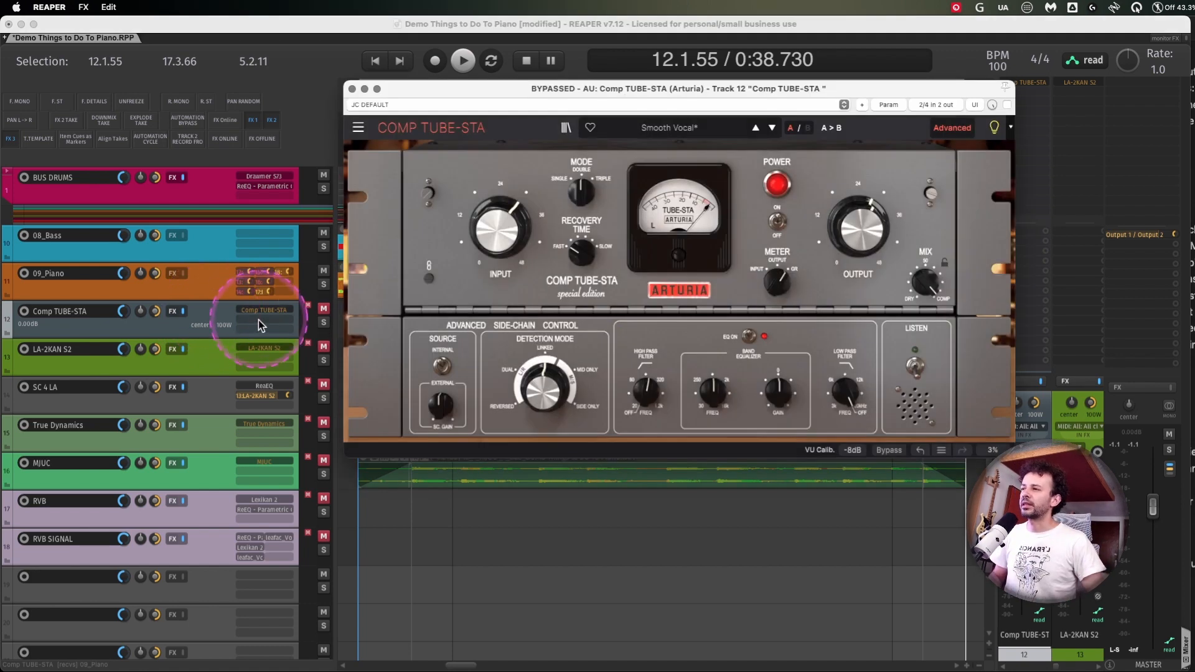
pyautogui.press('f')
pyautogui.press('f')
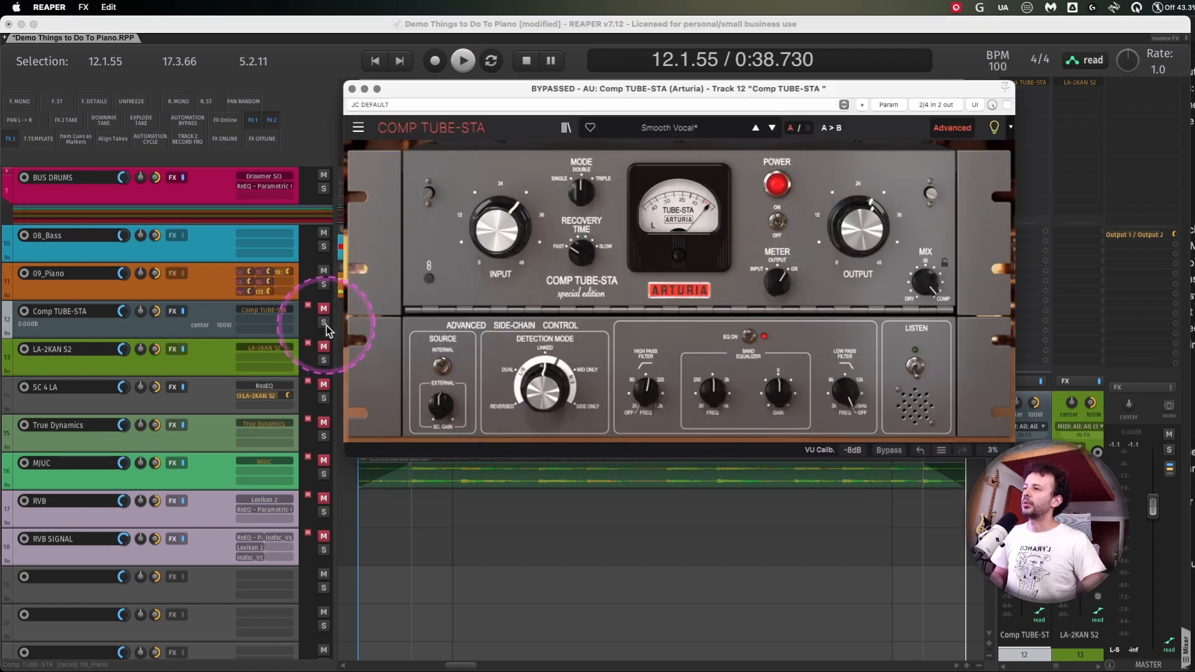
pyautogui.click(324, 322)
pyautogui.press('space')
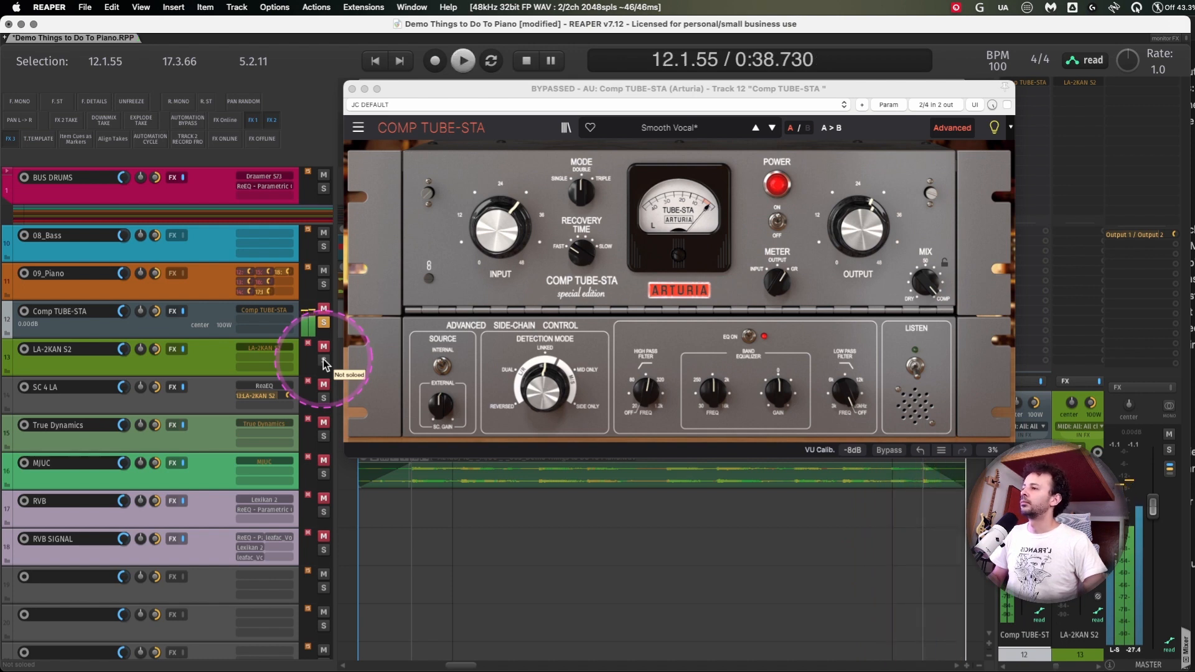
# Audition the rendered LA-2KAN S2 and True Dynamics piano items in turn, each in solo with its bypassed compressor window shown.
pyautogui.click(267, 345)
pyautogui.press('space')
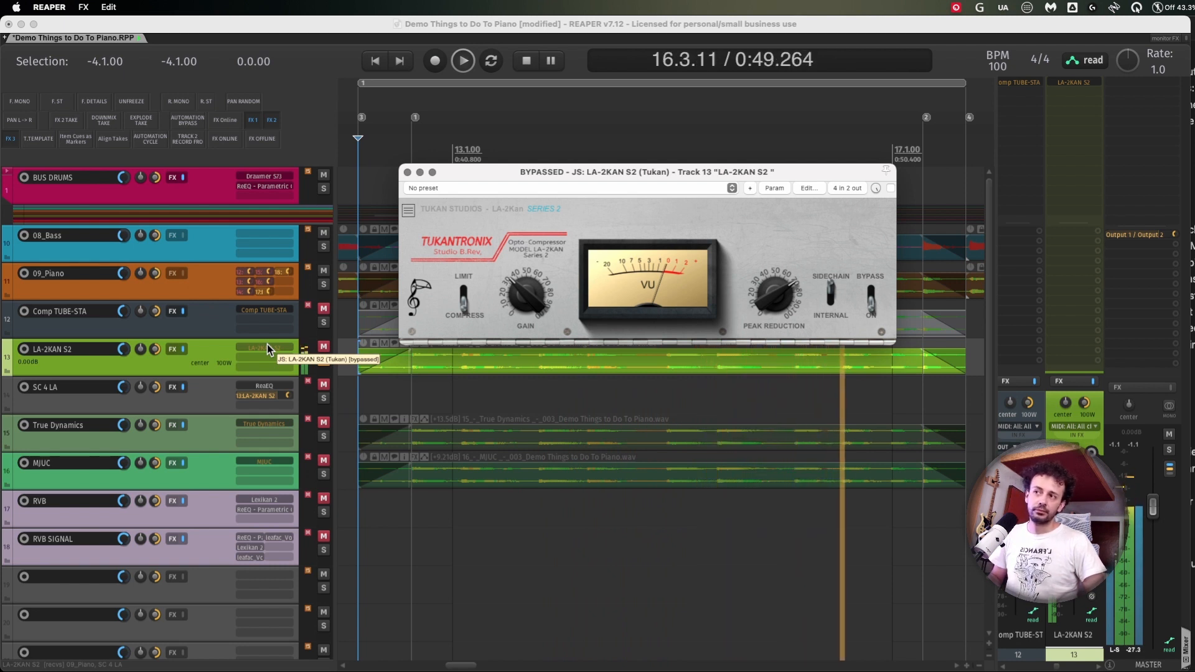
pyautogui.click(323, 360)
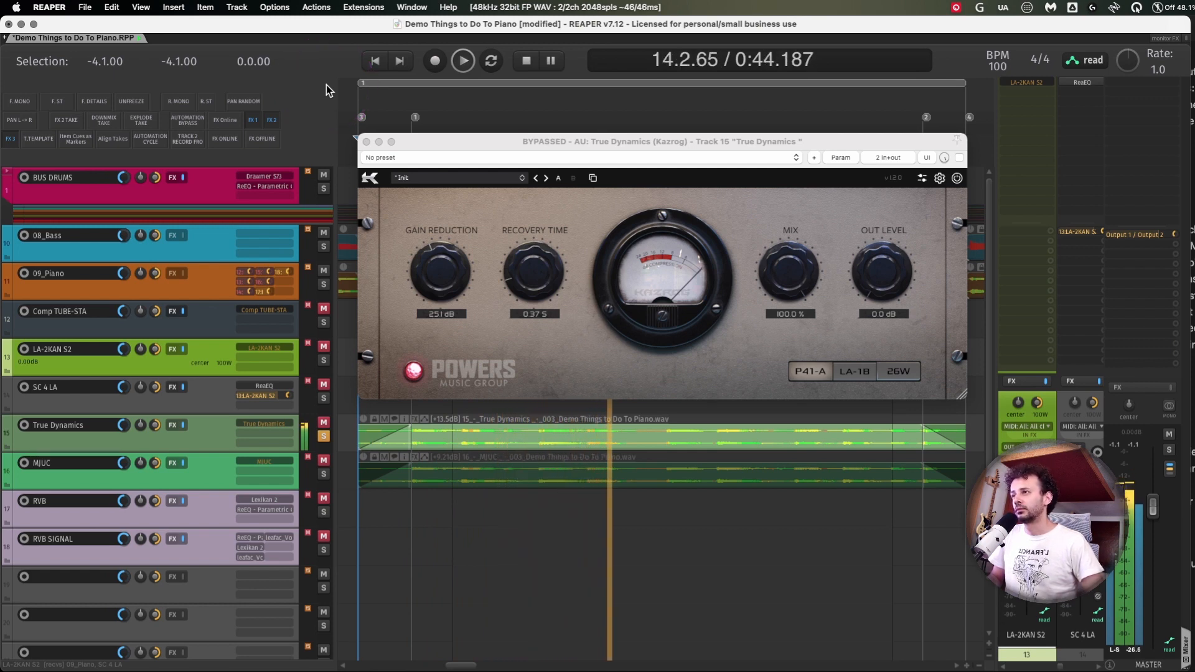
pyautogui.click(326, 85)
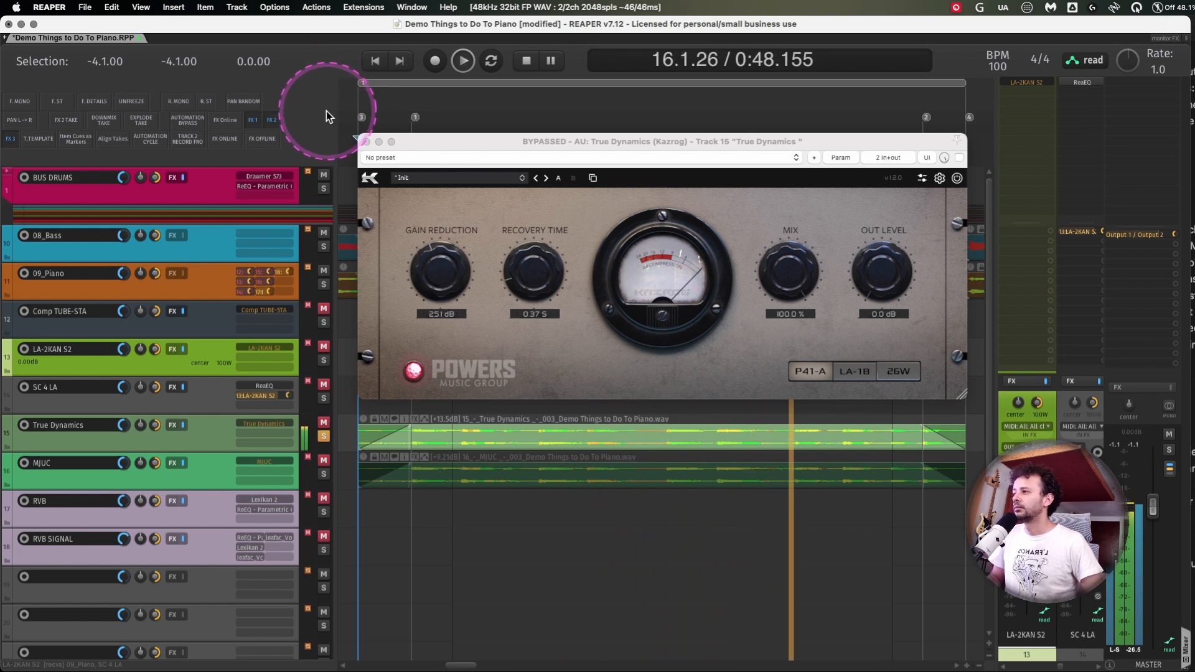
pyautogui.click(366, 142)
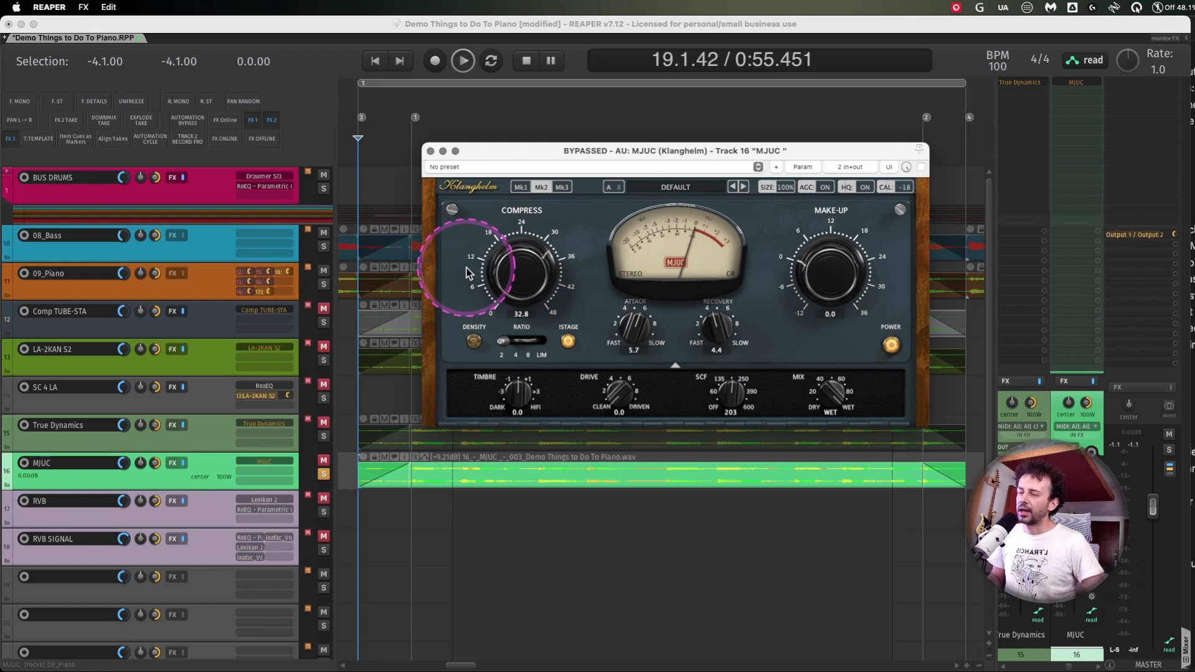
# Audition the rendered MJUC piano item once more in solo, then stop playback and unsolo the track.
pyautogui.press('space')
pyautogui.press('space')
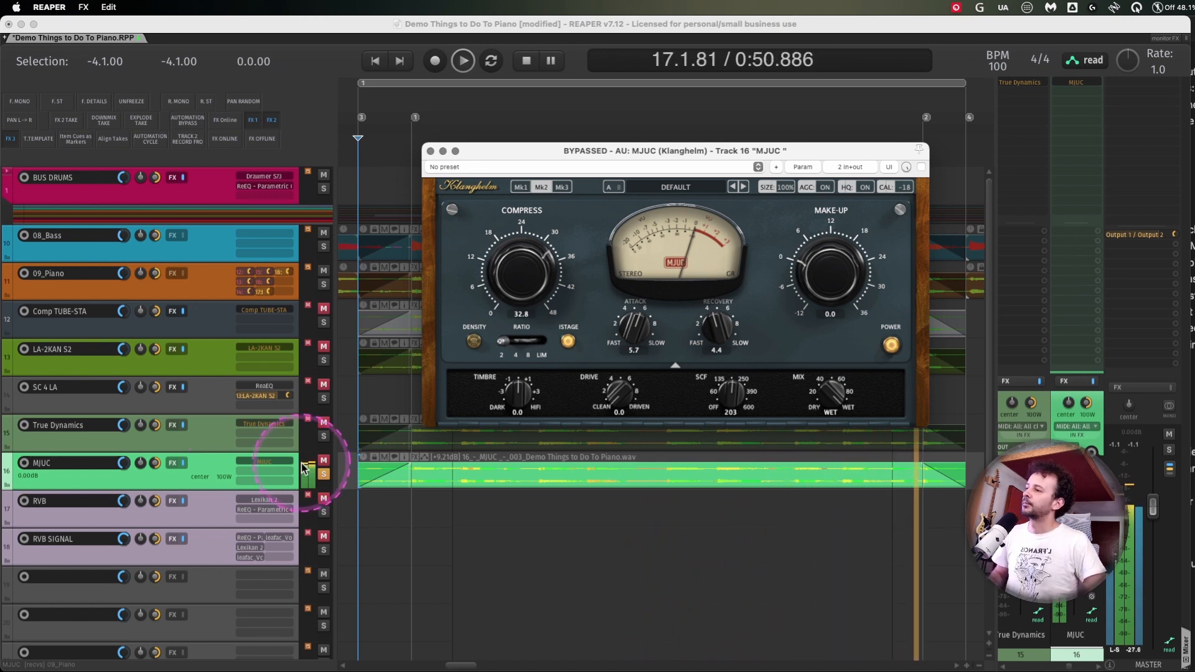
pyautogui.click(322, 476)
pyautogui.press('space')
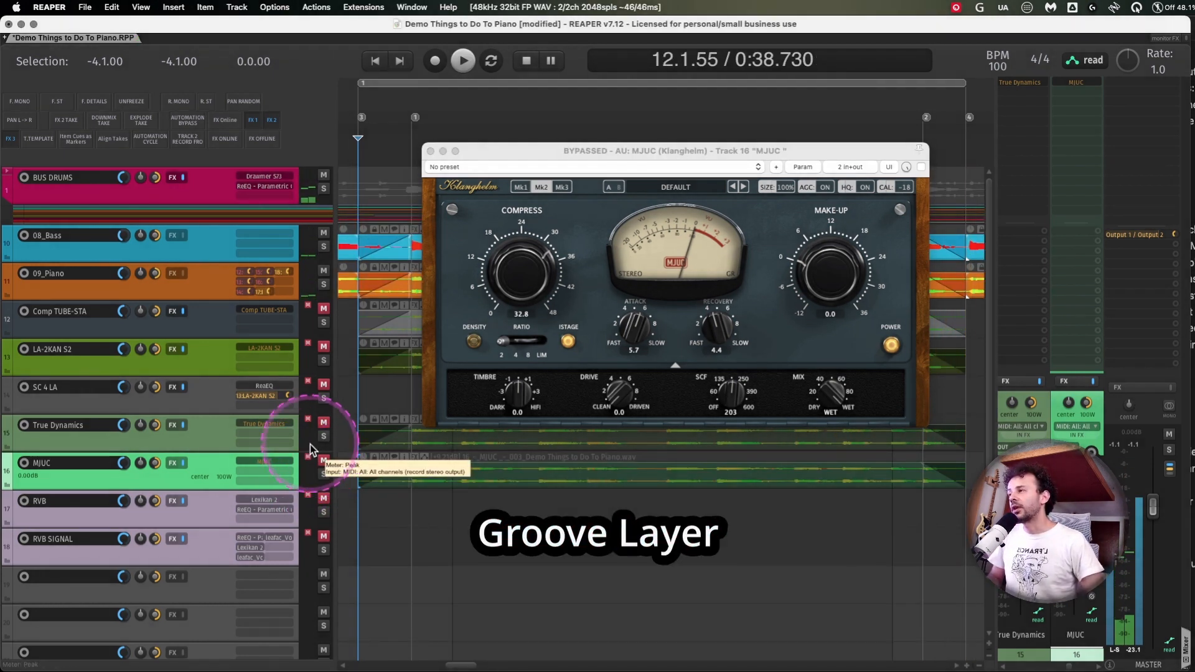
# Widen the mixer to show the compressor tracks' channels and close the MJUC compressor window.
pyautogui.click(199, 280)
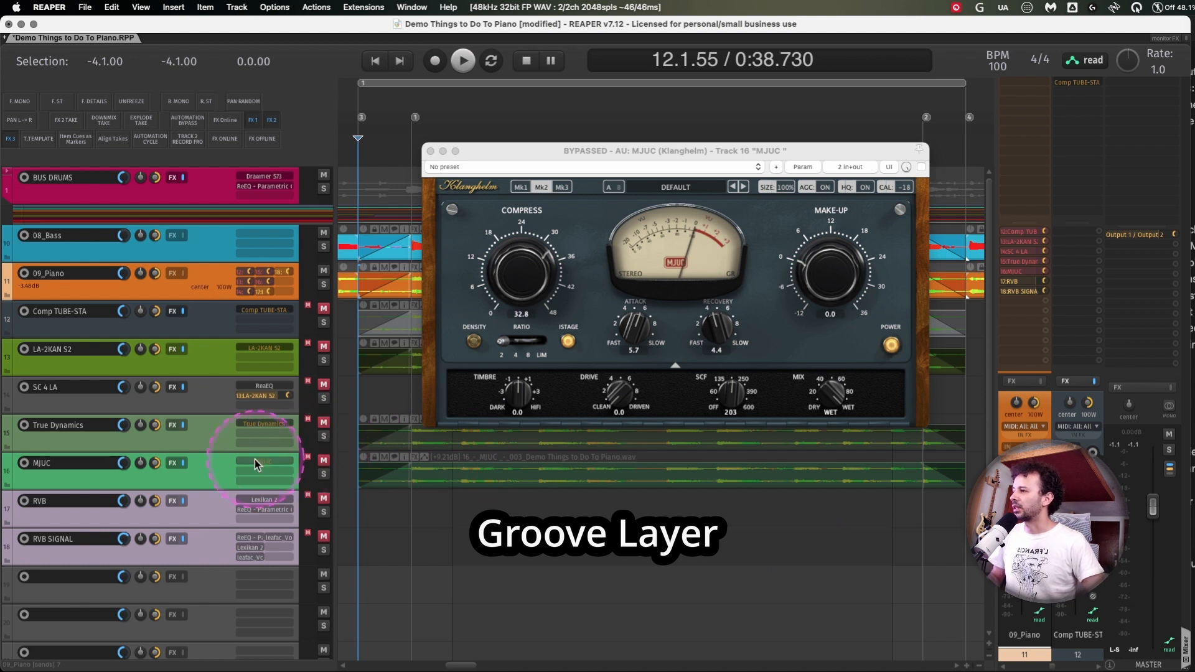
pyautogui.click(207, 437)
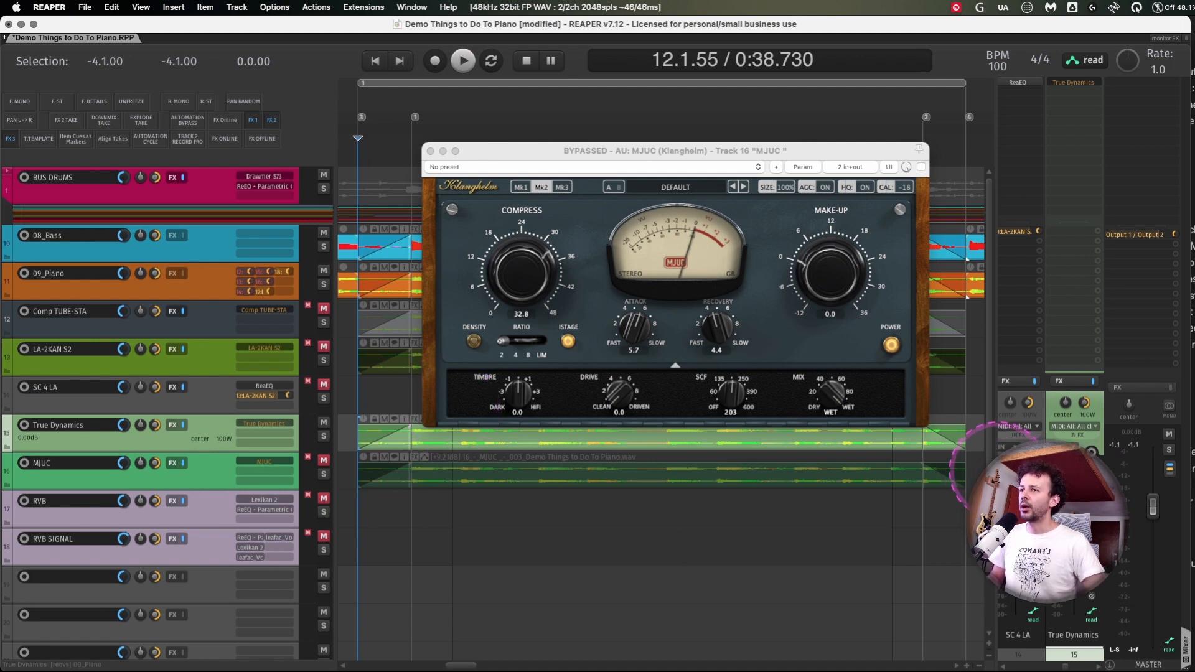
pyautogui.moveTo(993, 464); pyautogui.dragTo(809, 475)
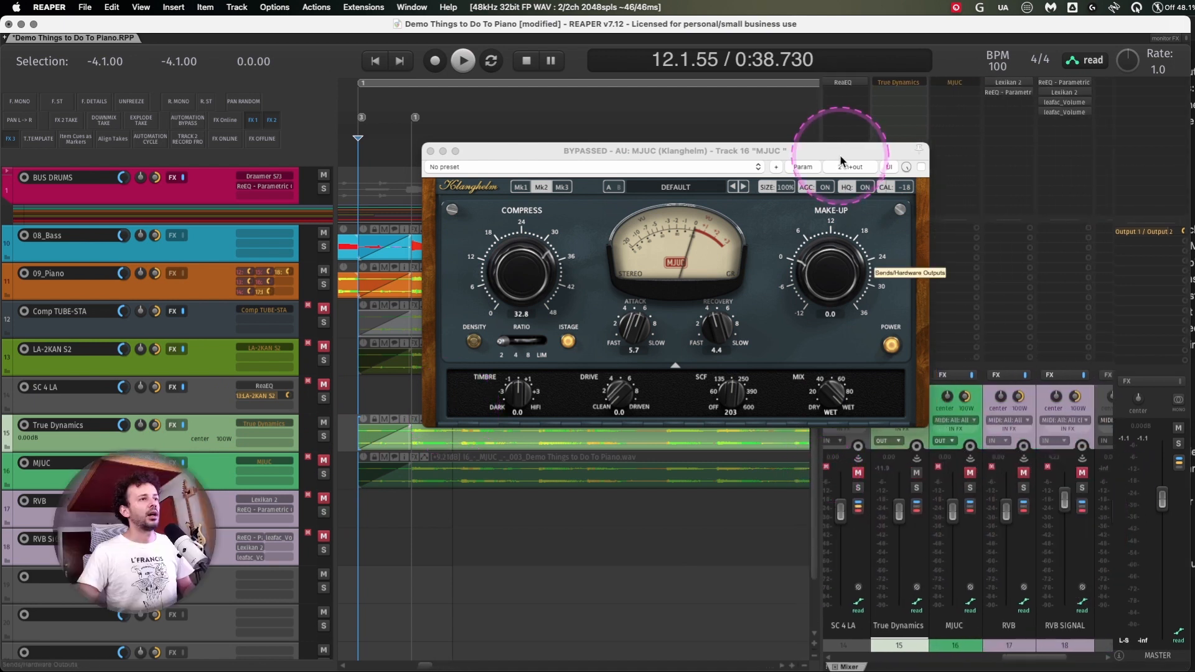
pyautogui.click(840, 153)
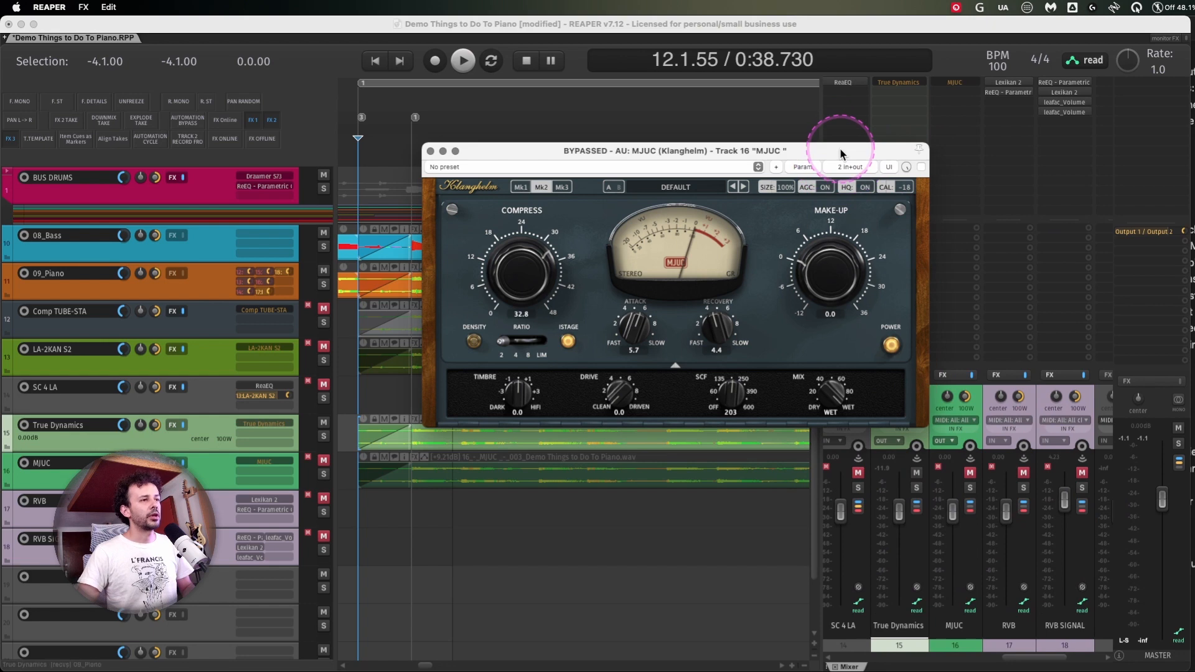
pyautogui.click(430, 151)
pyautogui.hscroll(-3, 987, 467)
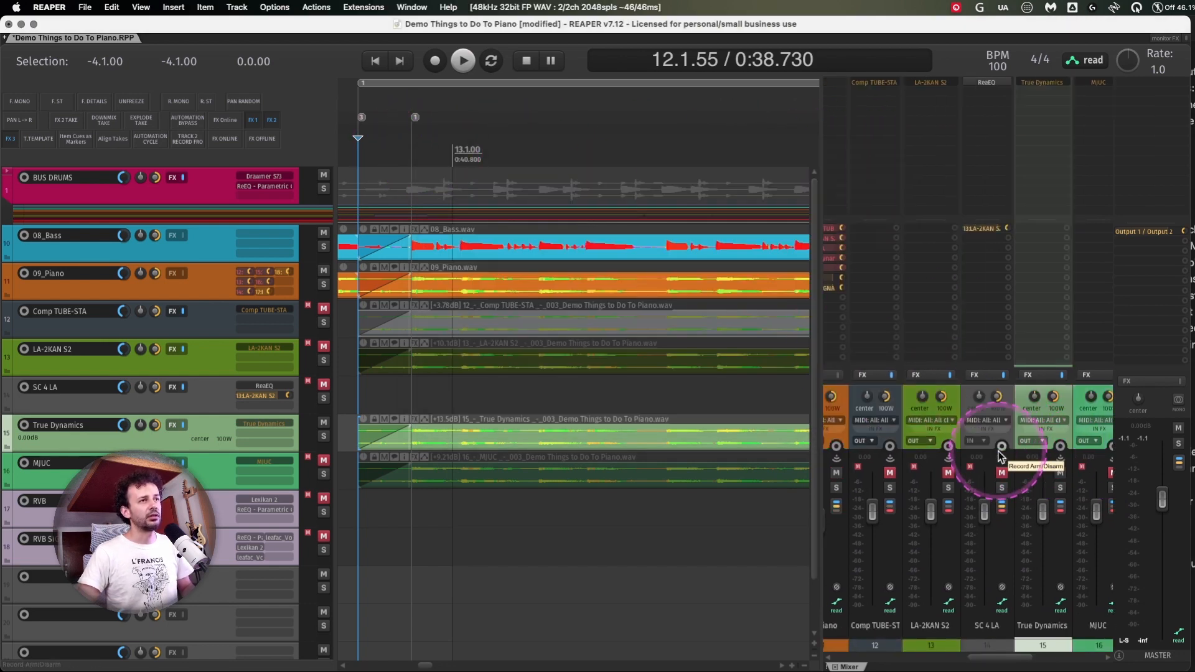
pyautogui.hscroll(1, 998, 457)
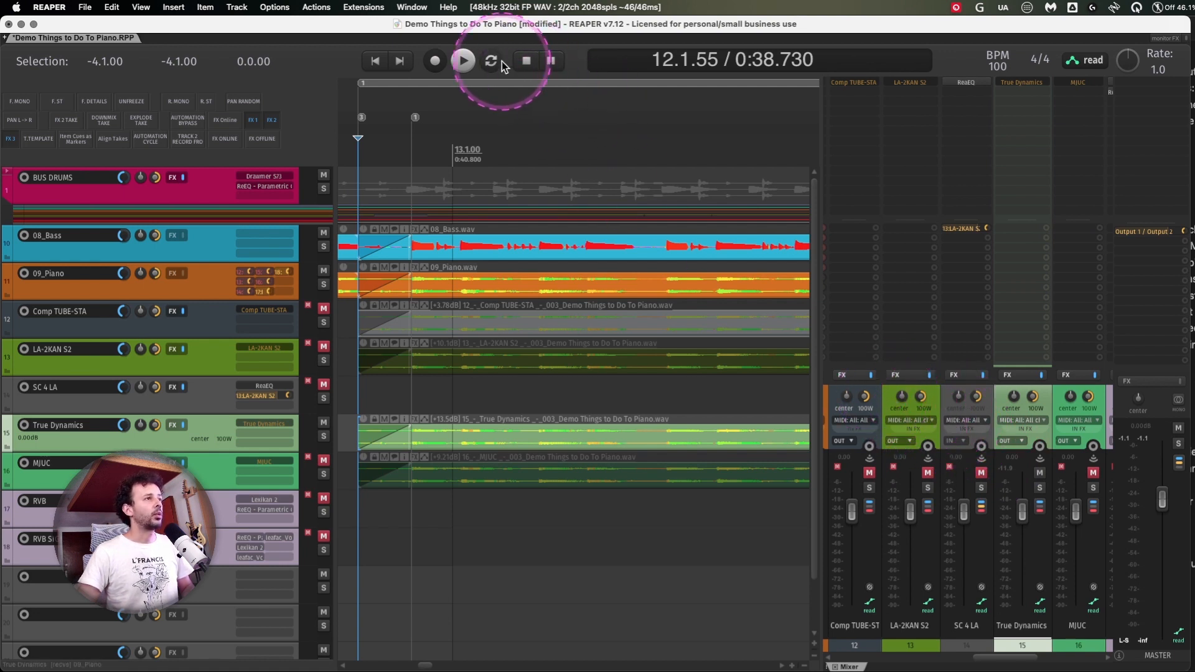
# Turn on repeat for the section from 12.1.55 to 17.3.66 and move the SC 4 LA track below MJUC.
pyautogui.click(561, 82)
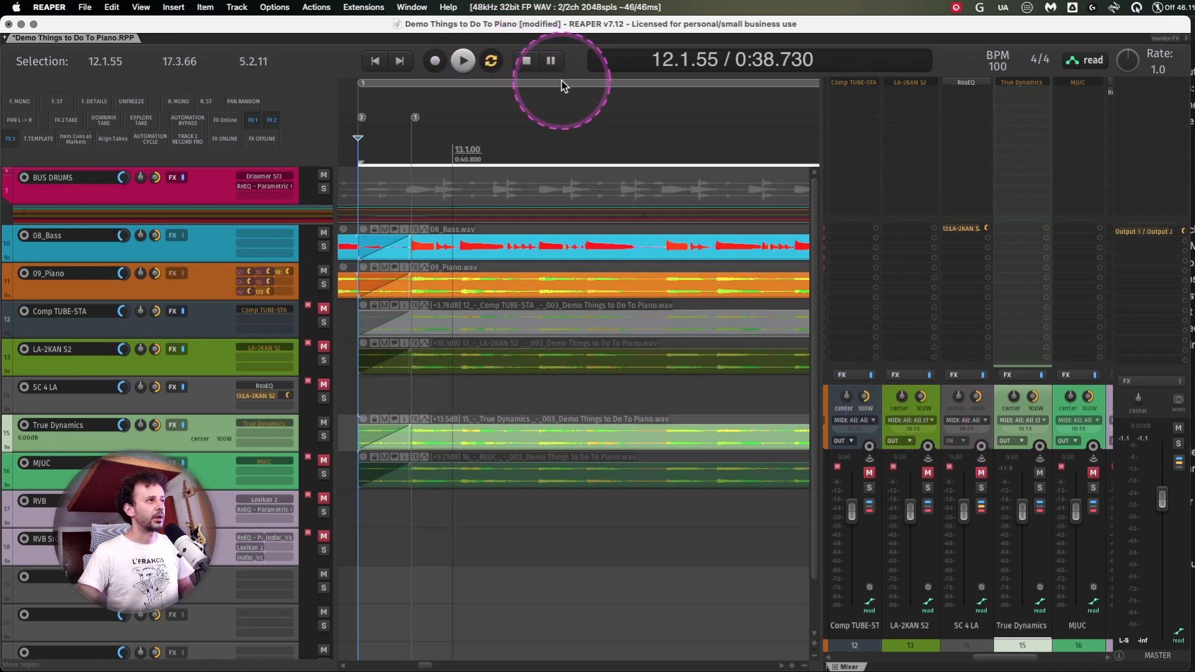
pyautogui.click(884, 387)
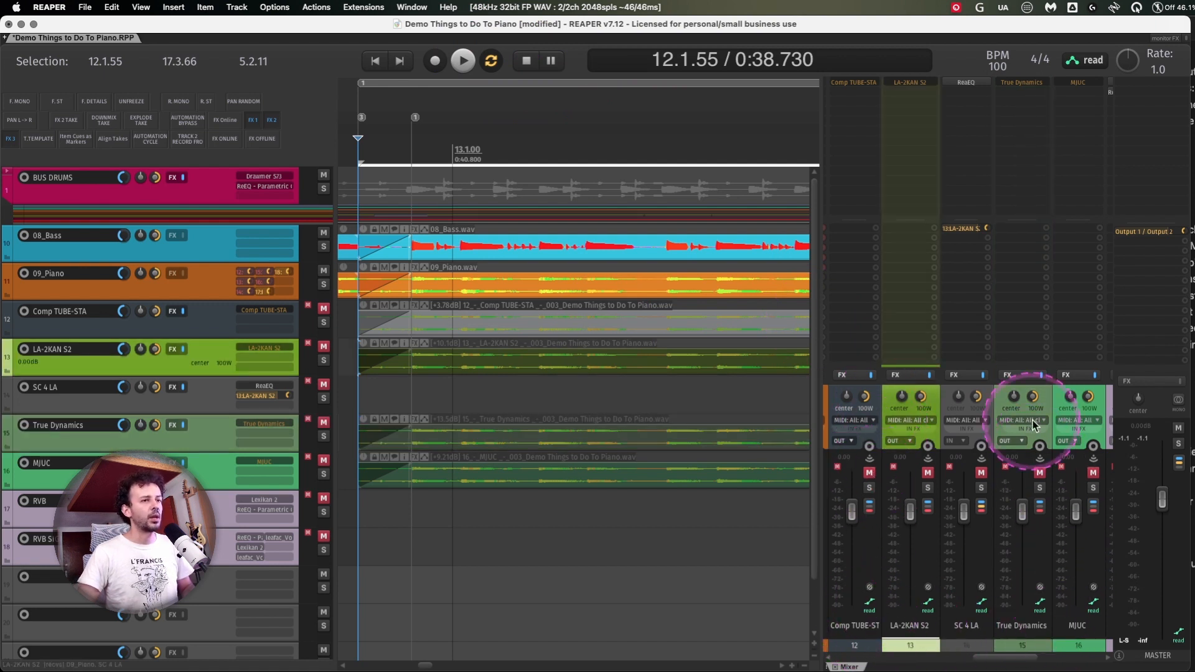
pyautogui.click(1062, 399)
pyautogui.keyDown('shift'); pyautogui.click(1039, 398); pyautogui.keyUp('shift')
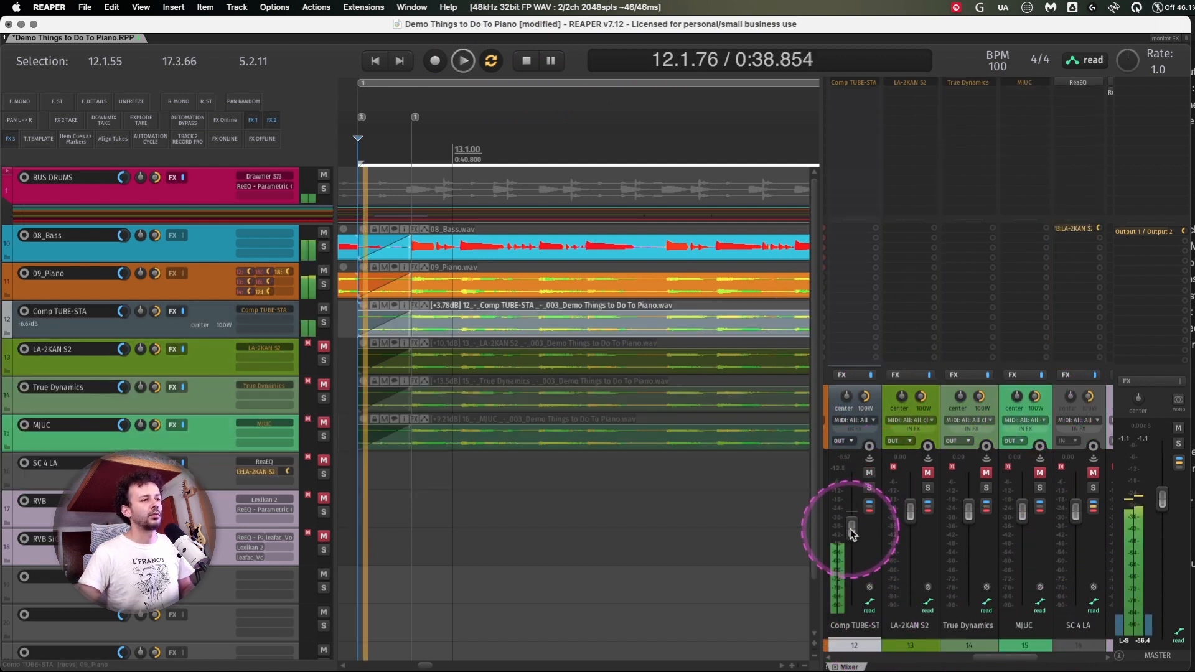
# Lower the Comp TUBE-STA layer's volume during looped playback, then mute it and unmute LA-2KAN S2.
pyautogui.moveTo(853, 526); pyautogui.dragTo(855, 537)
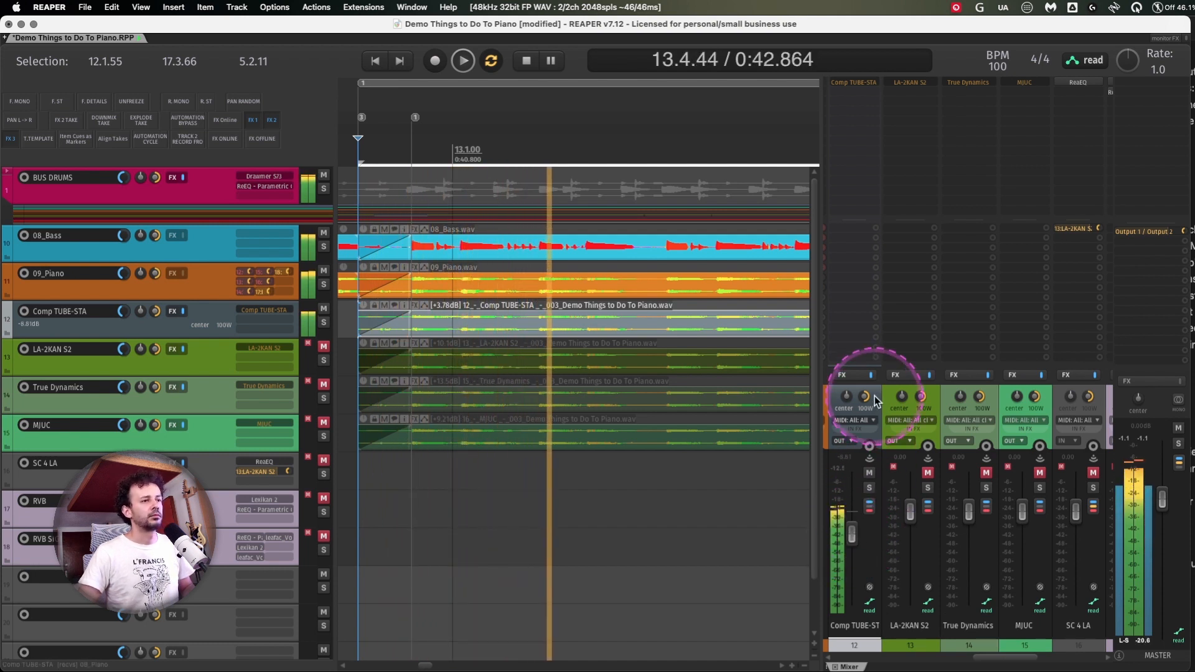
pyautogui.click(889, 402)
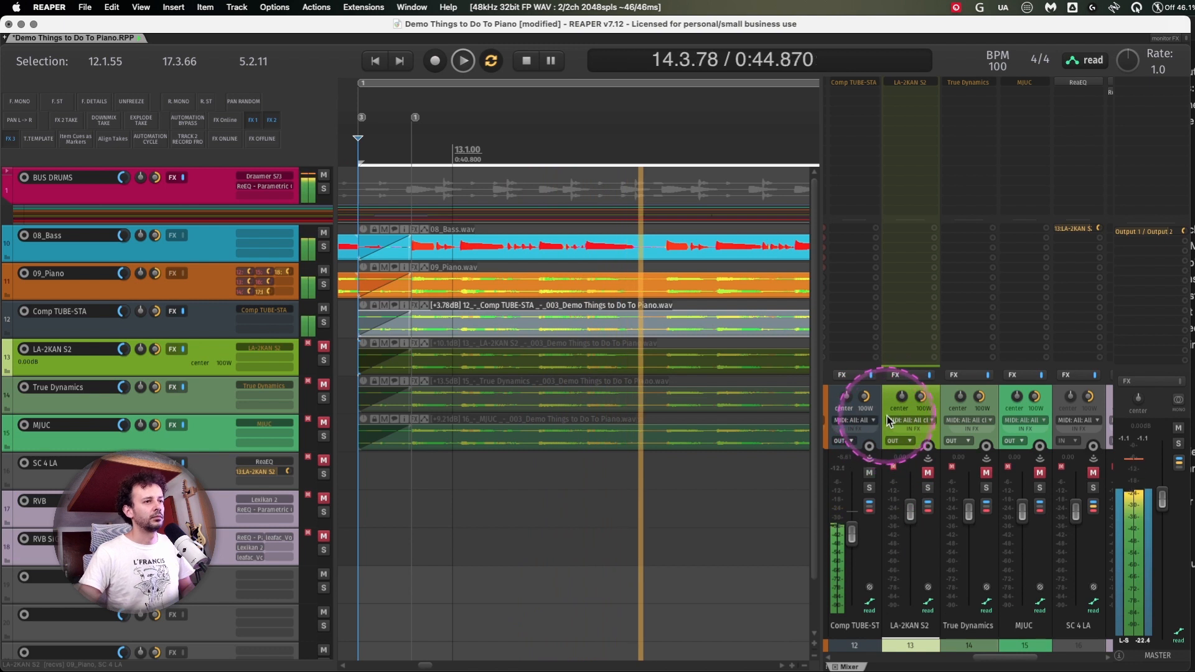
pyautogui.click(866, 397)
# Lower LA-2KAN S2 to about -8.53 dB and True Dynamics to about -4.33 dB, then switch the audible layer to True Dynamics.
pyautogui.moveTo(906, 518); pyautogui.dragTo(968, 523)
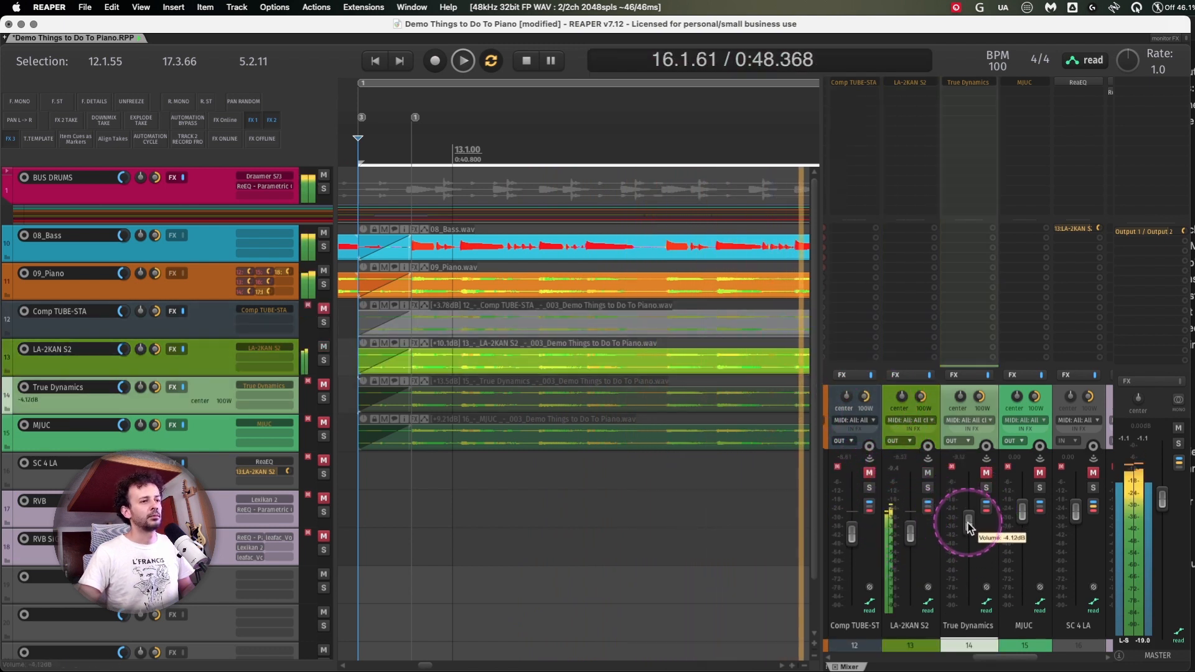
pyautogui.keyDown('super'); pyautogui.click(935, 398); pyautogui.keyUp('super')
pyautogui.click(990, 415)
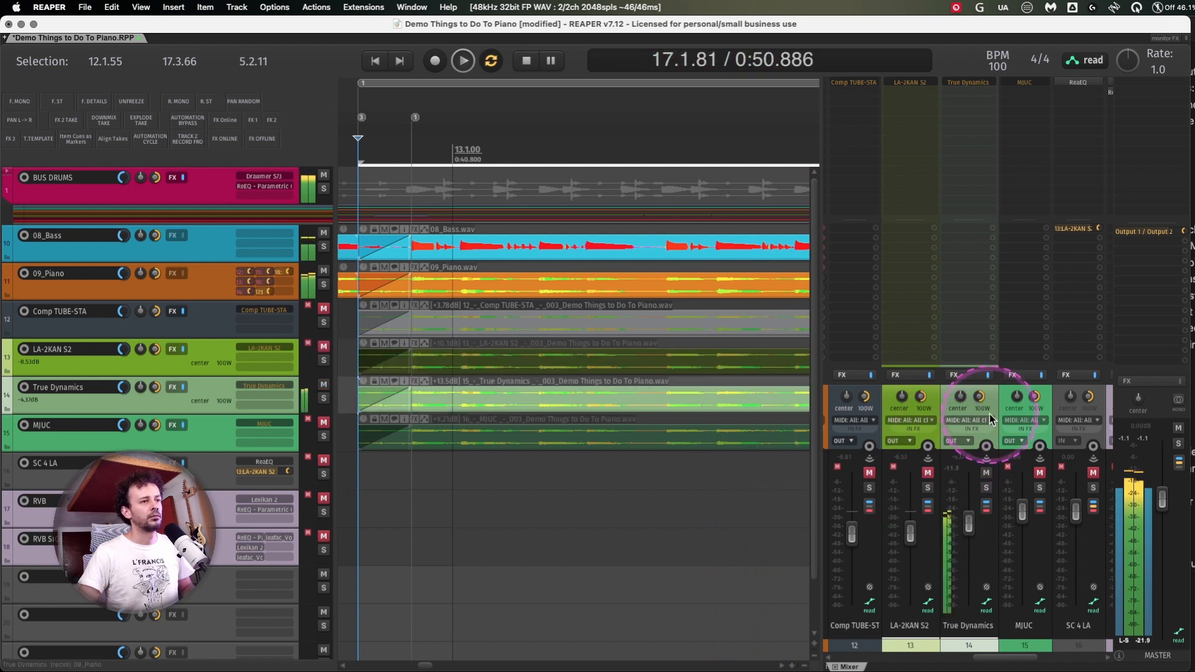
# Swap mutes between True Dynamics and MJUC to compare them, lowering MJUC to about -9.84 dB and True Dynamics to about -4.85 dB.
pyautogui.click(1007, 402)
pyautogui.moveTo(1024, 512)
pyautogui.mouseDown()
pyautogui.moveTo(1024, 529)
pyautogui.moveTo(969, 521)
pyautogui.moveTo(1023, 535)
pyautogui.mouseUp()
pyautogui.click(985, 408)
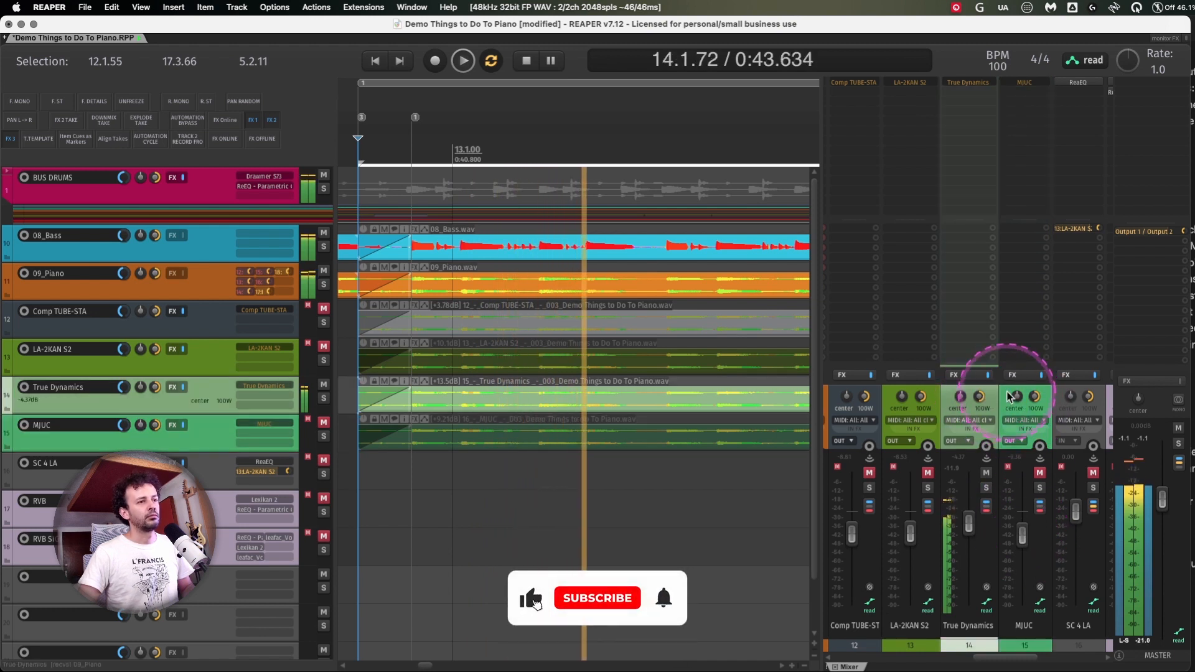
pyautogui.keyDown('shift'); pyautogui.click(1007, 412); pyautogui.keyUp('shift')
pyautogui.press('F5')
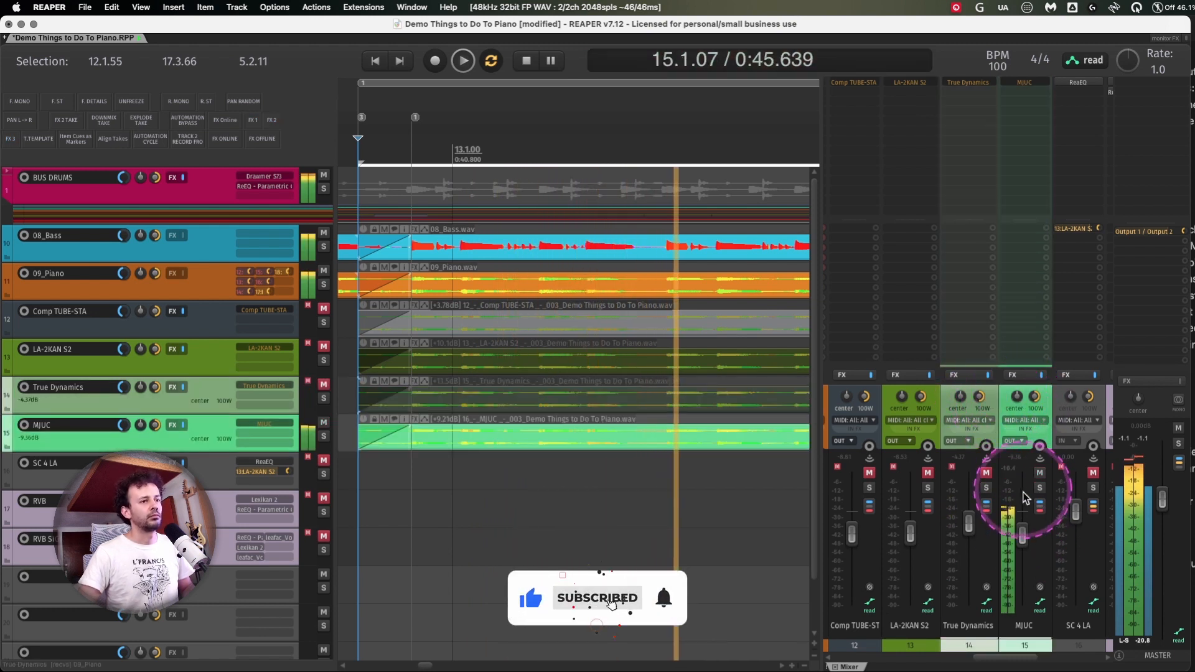
pyautogui.moveTo(1023, 534); pyautogui.dragTo(1022, 536)
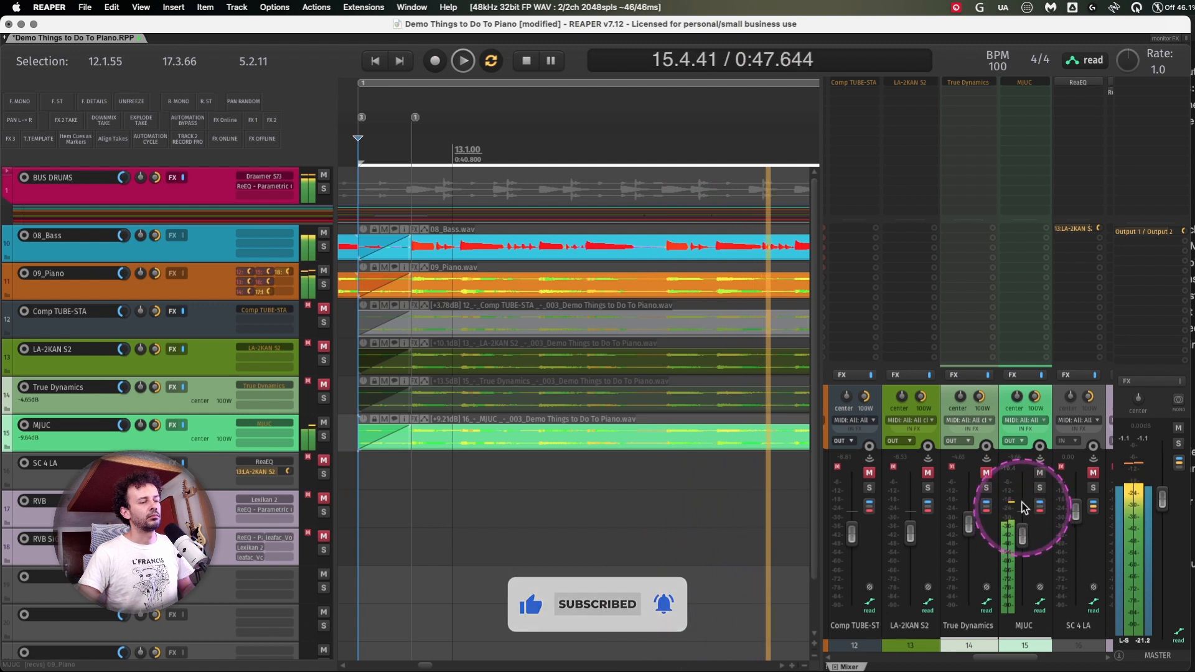
# Stop the looped playback and make True Dynamics the active piano layer in place of MJUC.
pyautogui.click(1001, 408)
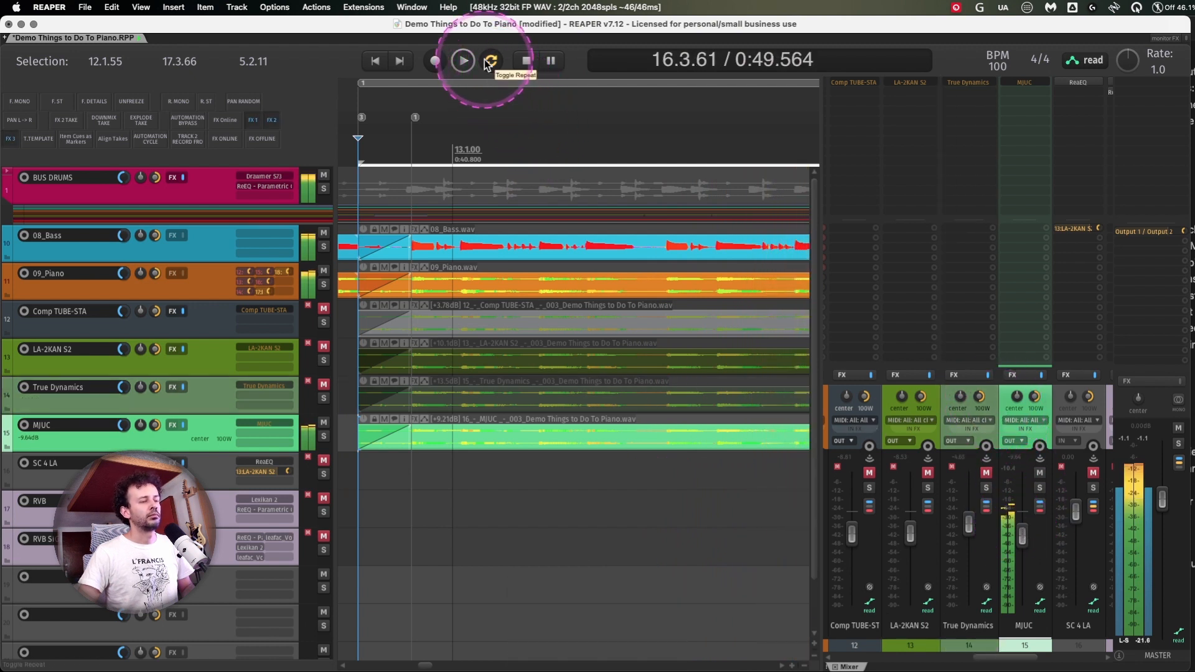
pyautogui.press('space')
pyautogui.press('F5')
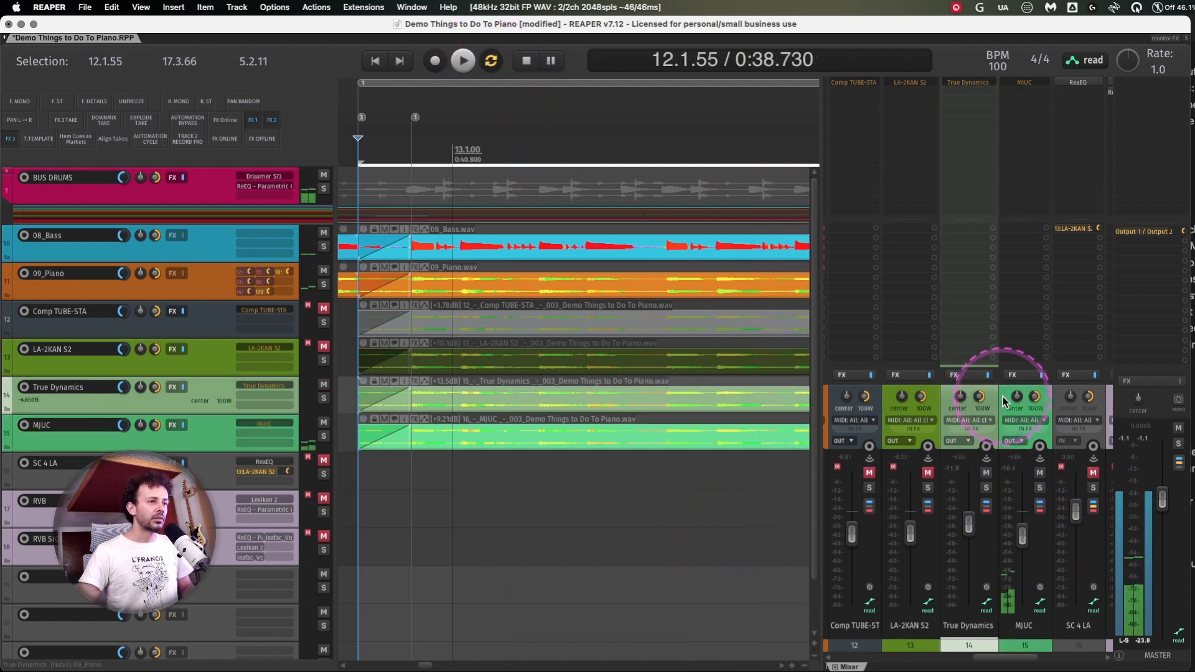
# Mute the 09_Piano sends to RVB and RVB SIGNAL, and create a post-fader send from True Dynamics to RVB.
pyautogui.hscroll(3, 691, 470)
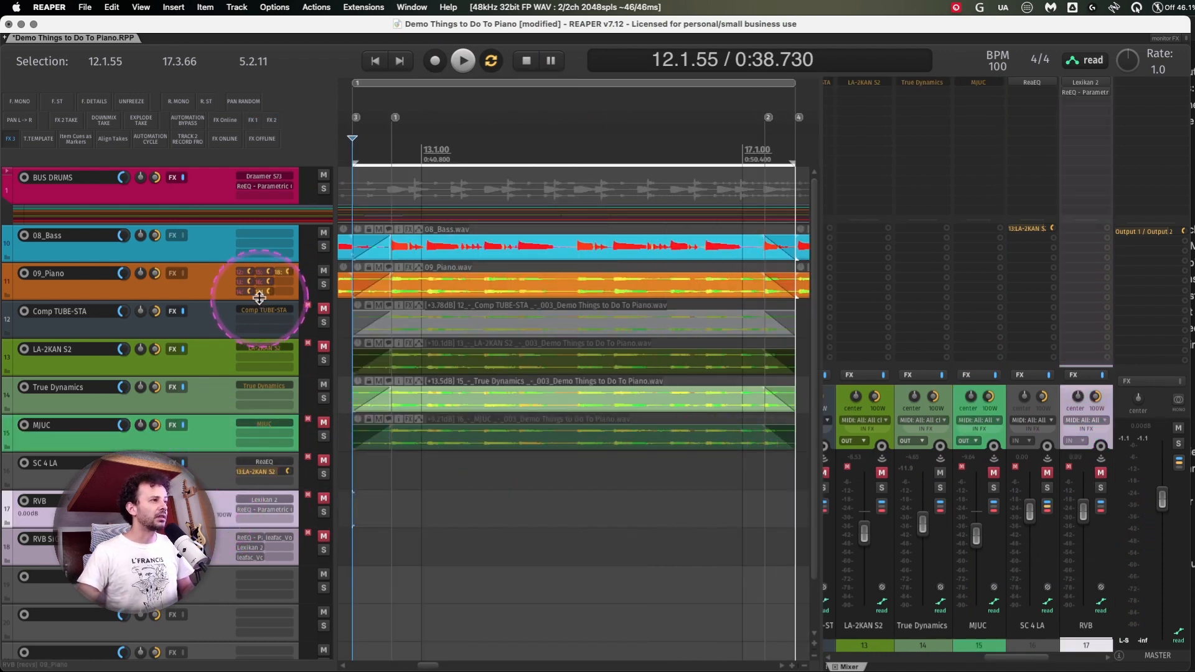
pyautogui.click(259, 293)
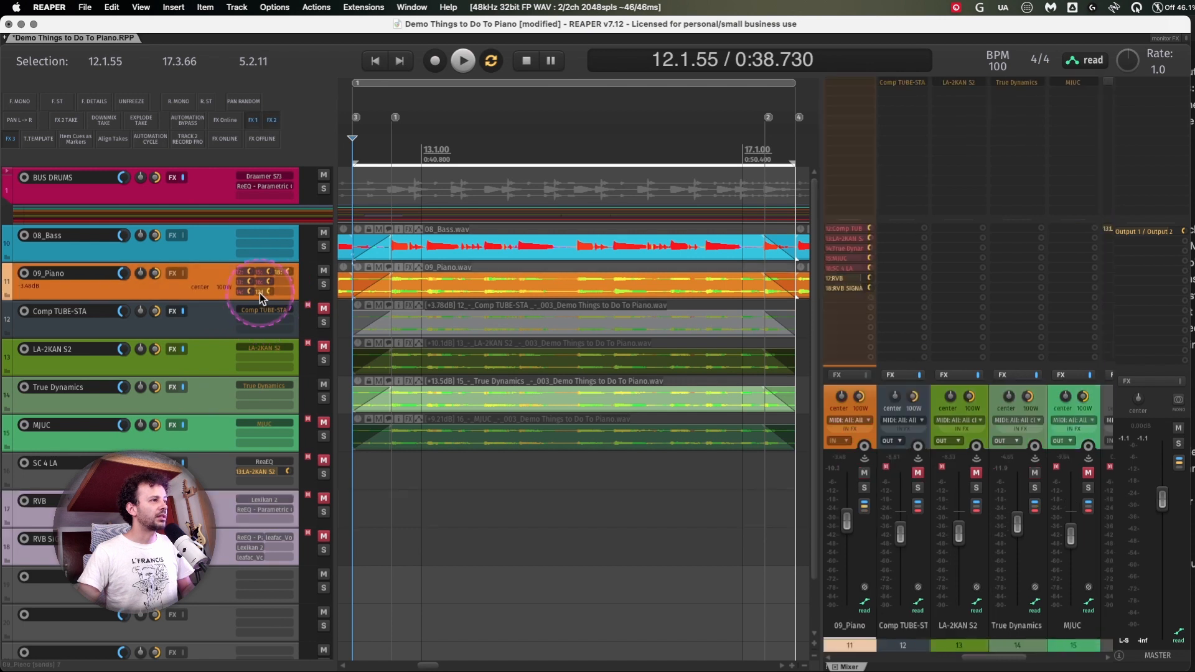
pyautogui.click(265, 398)
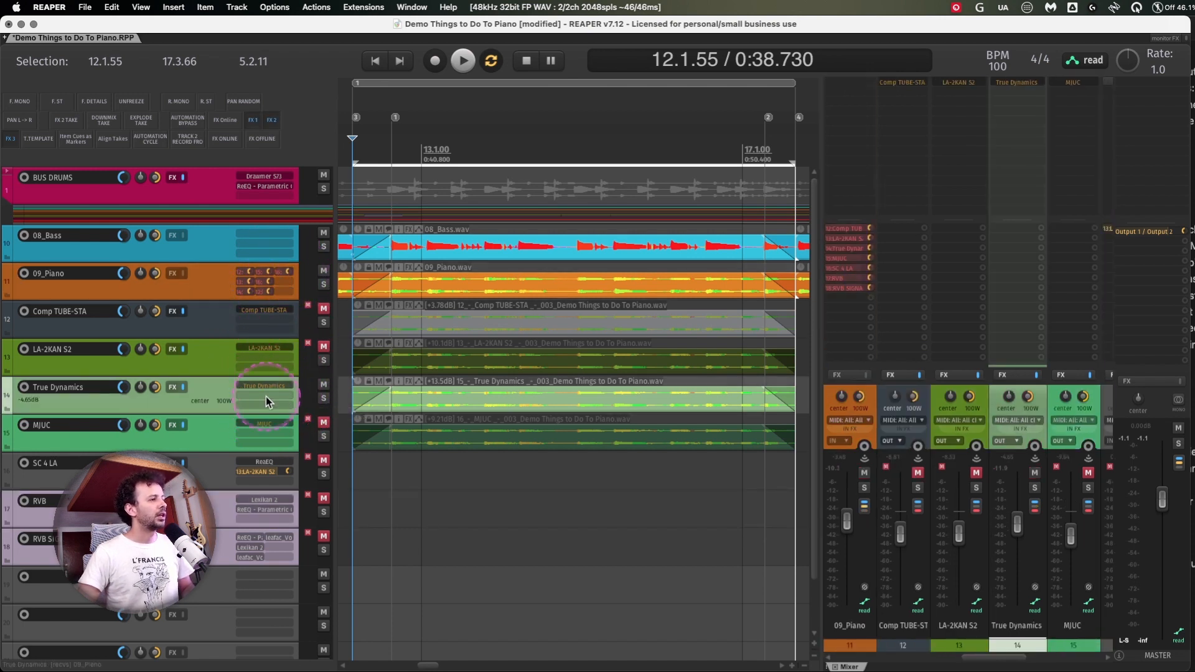
pyautogui.moveTo(249, 523); pyautogui.dragTo(254, 520)
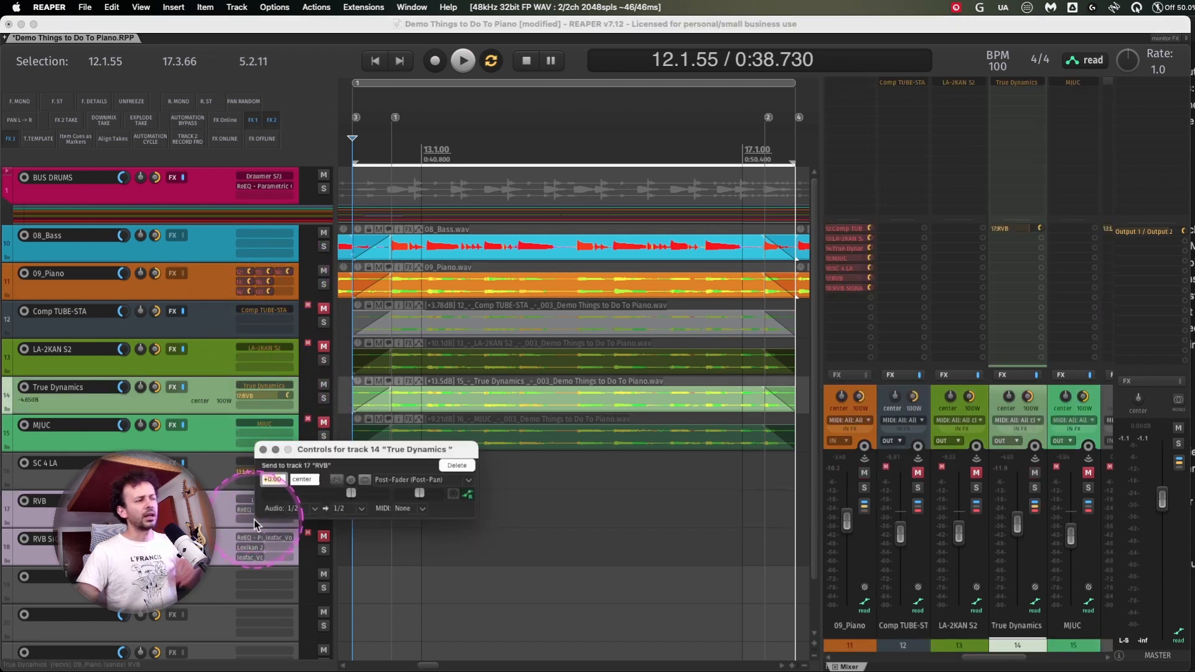
# Close the send settings and audition the loop with True Dynamics feeding RVB, lowering True Dynamics to about -5.4 dB.
pyautogui.click(262, 449)
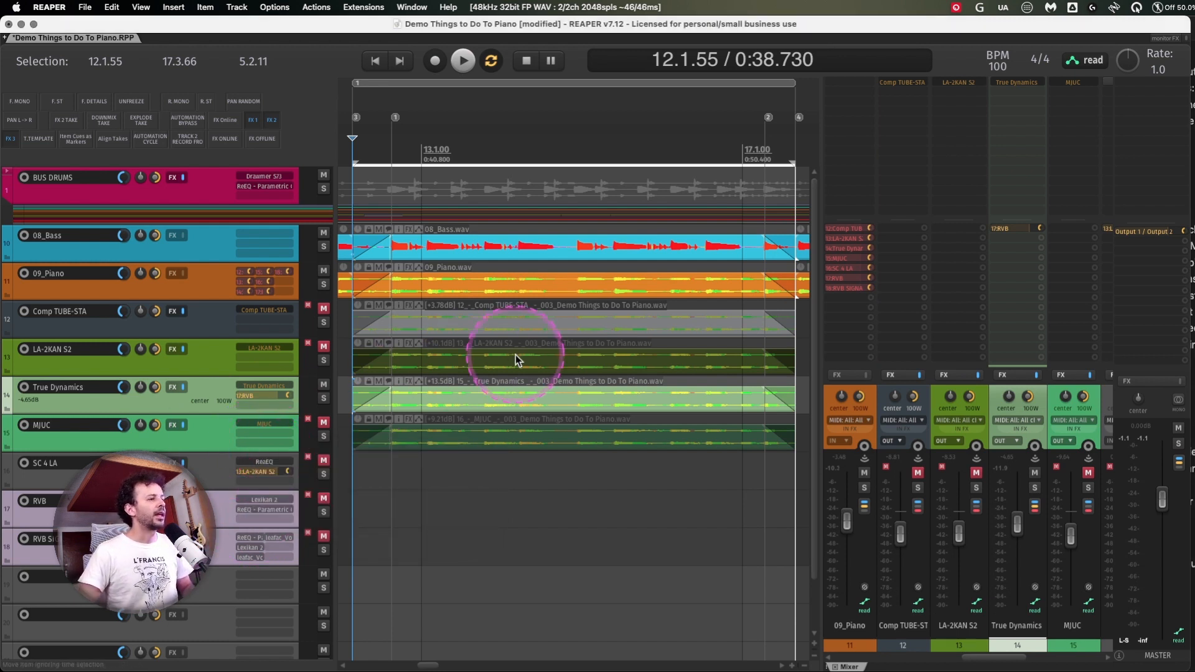
pyautogui.scroll(-1, 520, 354)
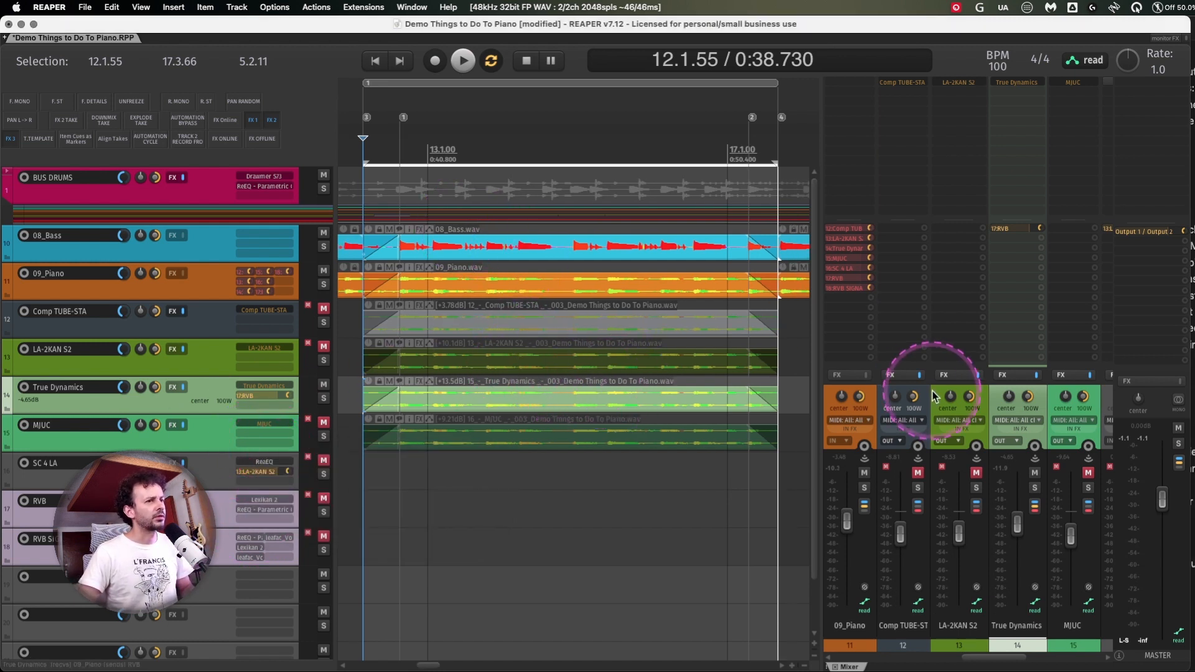
pyautogui.press('space')
pyautogui.moveTo(1018, 536); pyautogui.dragTo(1017, 533)
pyautogui.hscroll(1, 1031, 495)
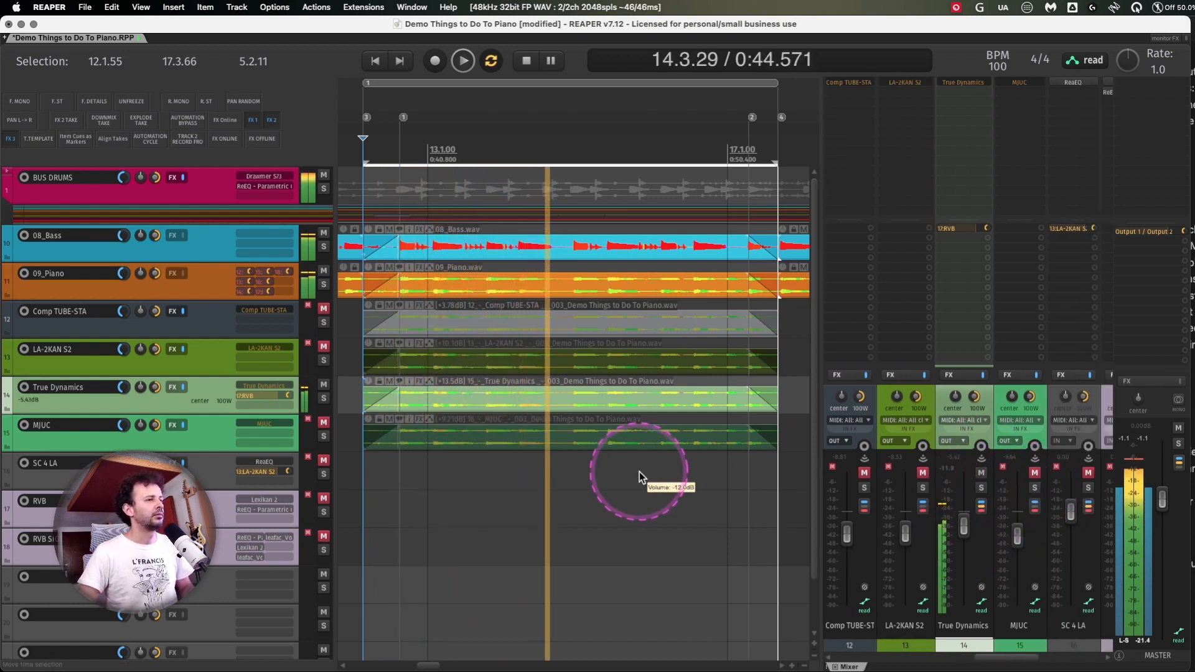
pyautogui.hscroll(-1, 640, 477)
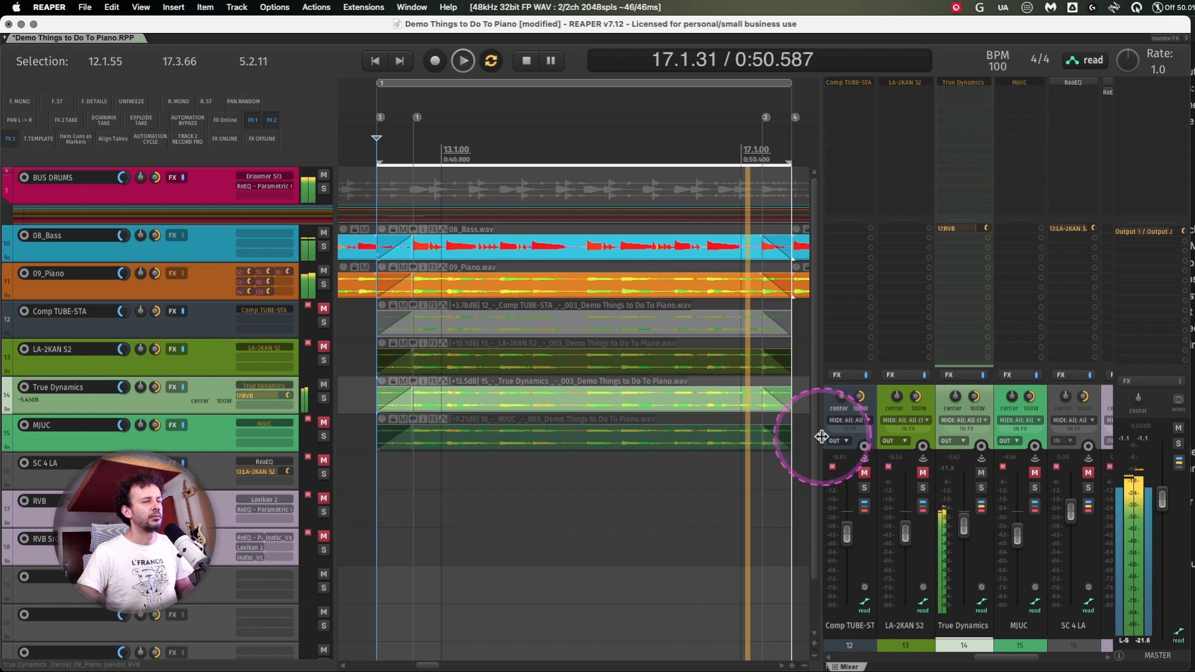
pyautogui.press('space')
# Audition the loop with True Dynamics muted and the 09_Piano send to RVB unmuted, and restore the True Dynamics reverb feed.
pyautogui.click(219, 350)
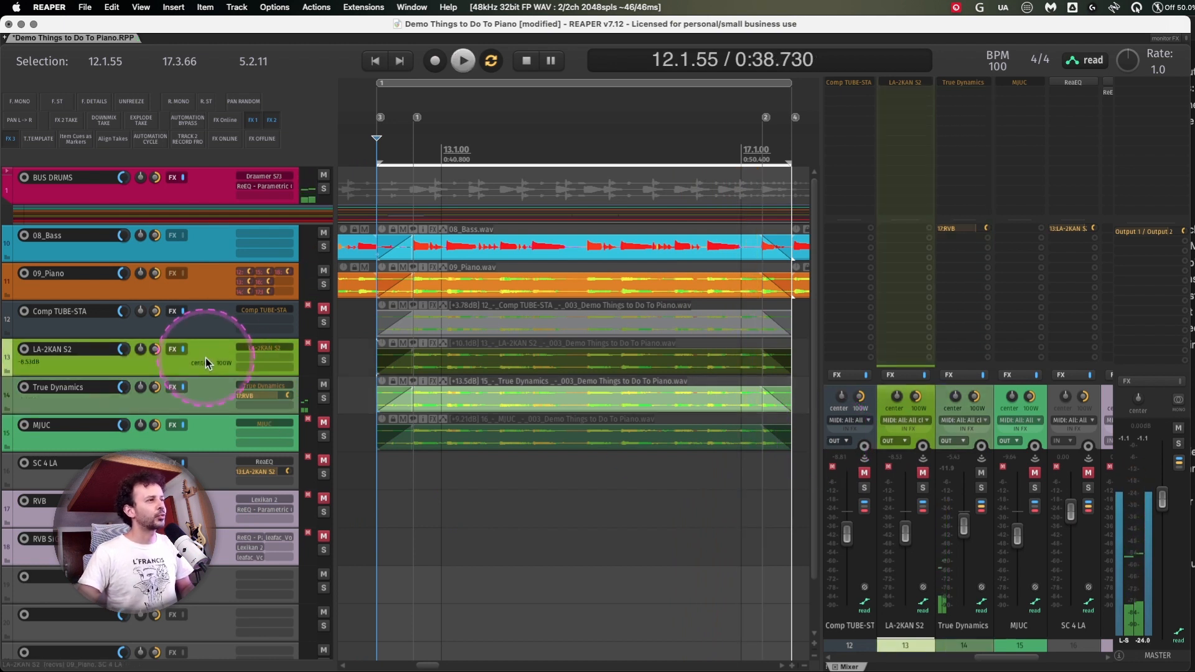
pyautogui.click(215, 394)
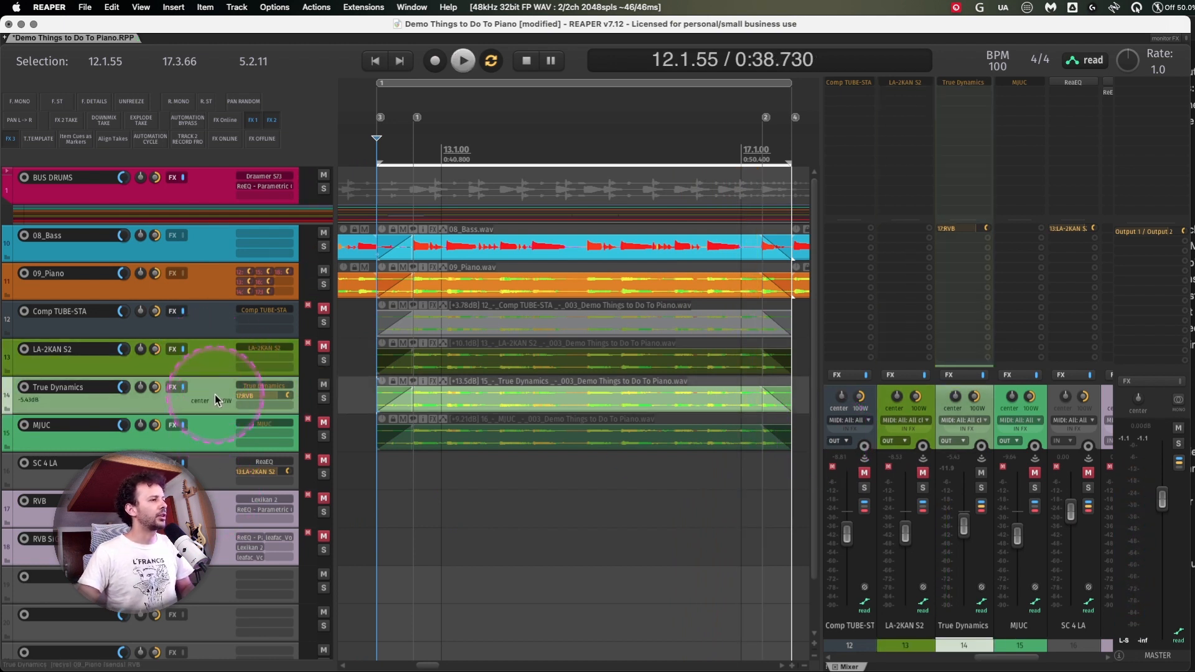
pyautogui.click(212, 288)
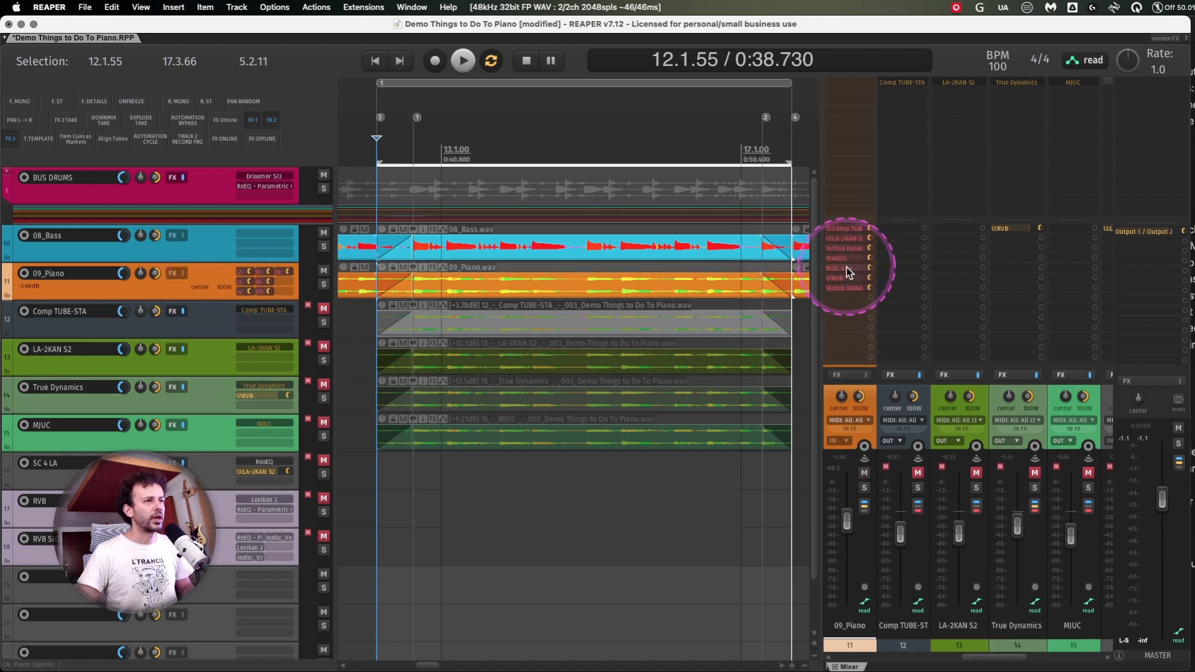
pyautogui.press('space')
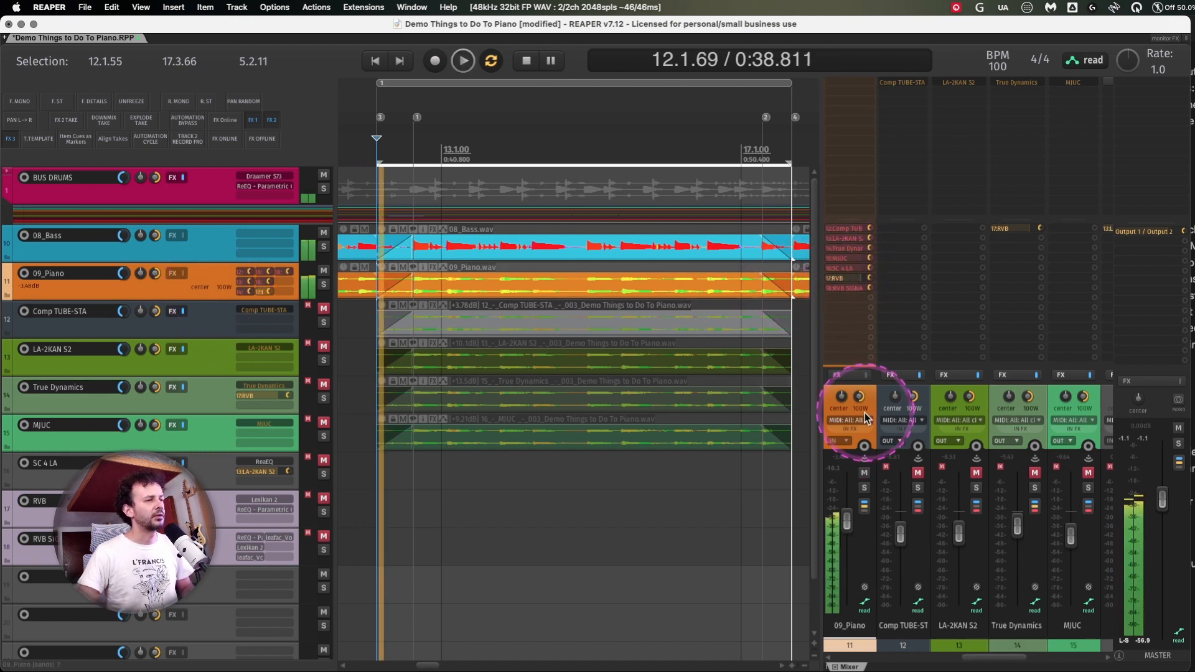
pyautogui.click(593, 446)
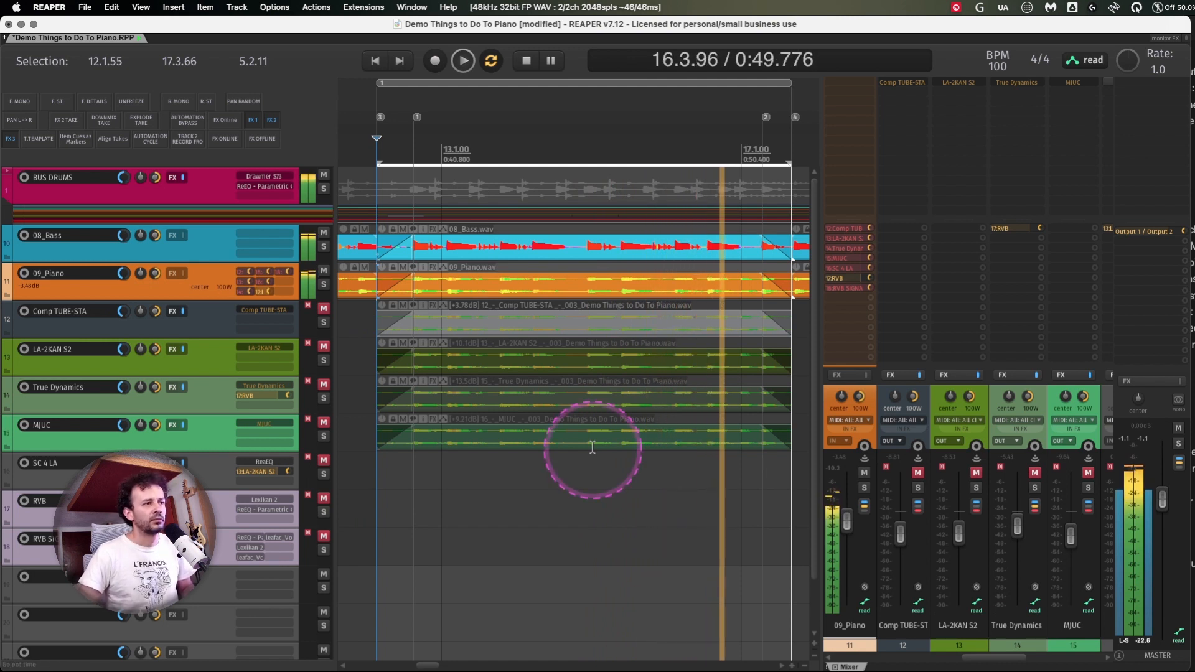
pyautogui.press('space')
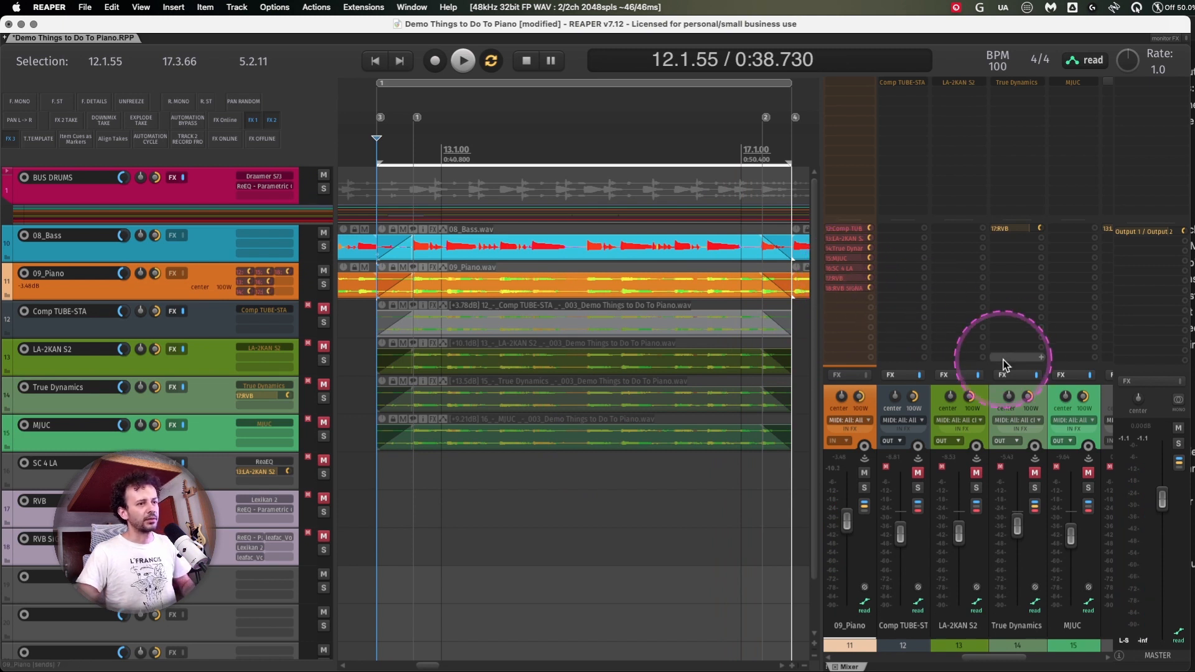
pyautogui.click(1045, 406)
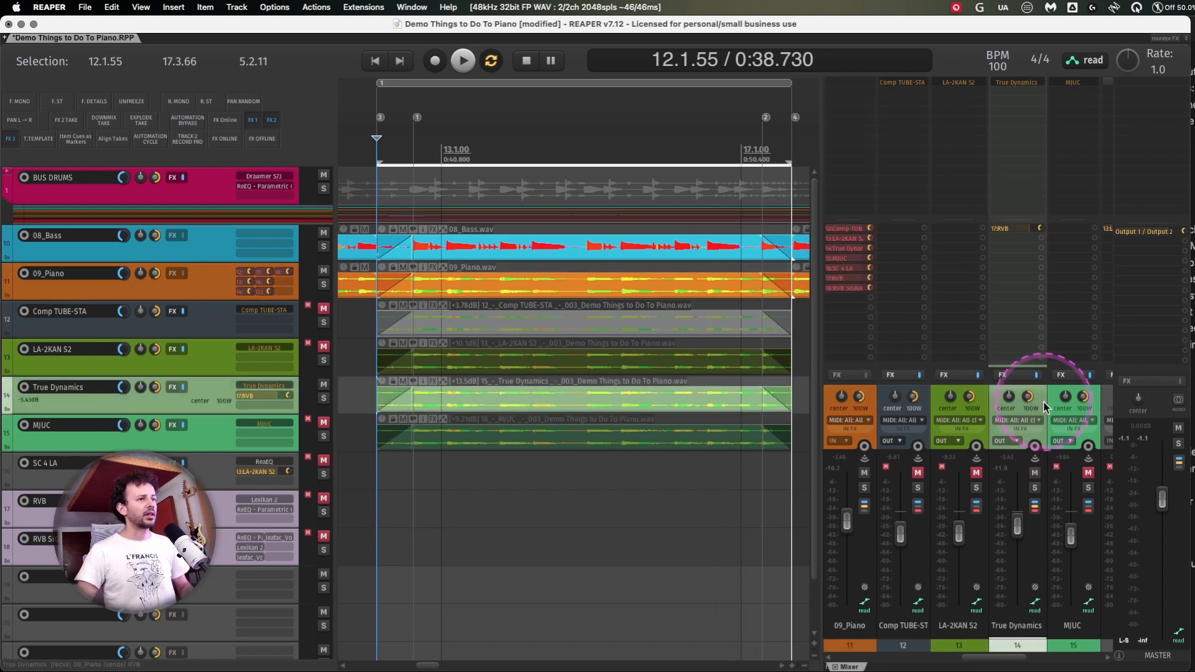
pyautogui.hscroll(1, 1044, 406)
pyautogui.hscroll(-1, 1044, 405)
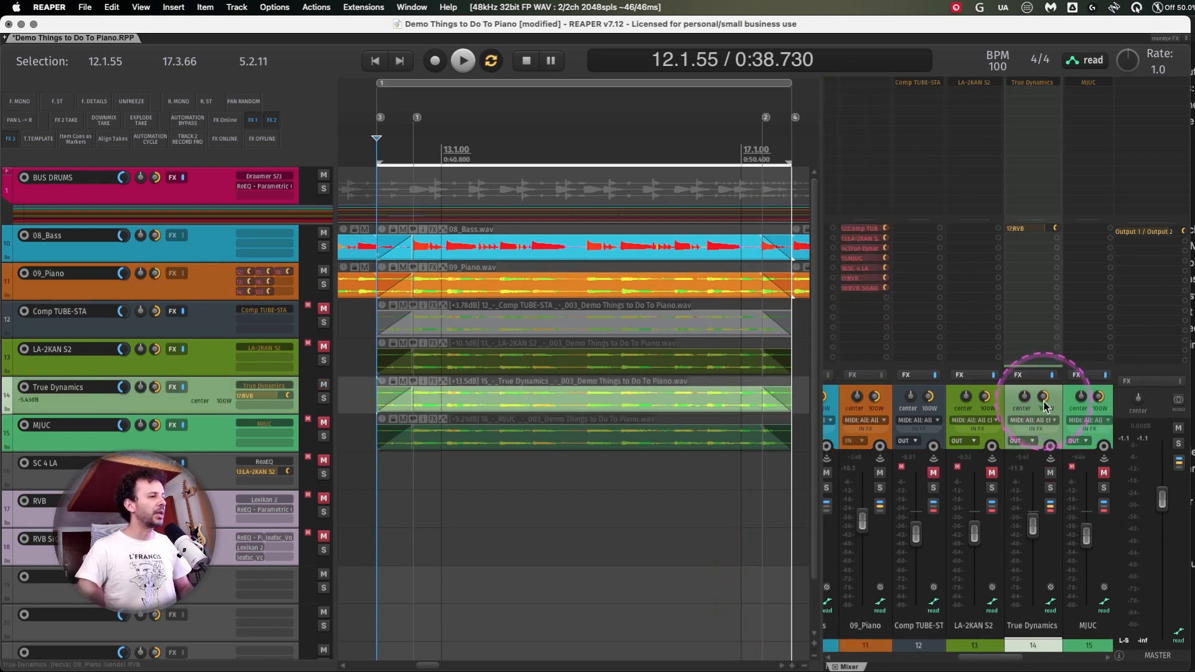
pyautogui.hscroll(1, 1044, 406)
pyautogui.hscroll(-1, 1044, 406)
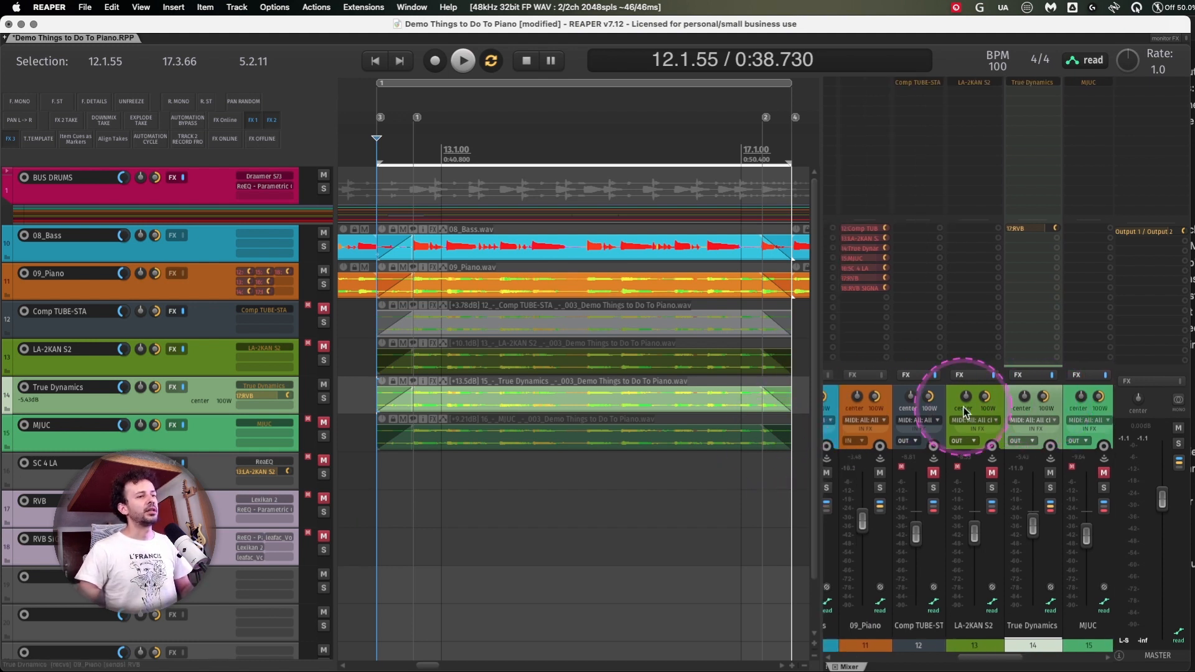
# Select the RVB reverb track.
pyautogui.hscroll(1, 963, 412)
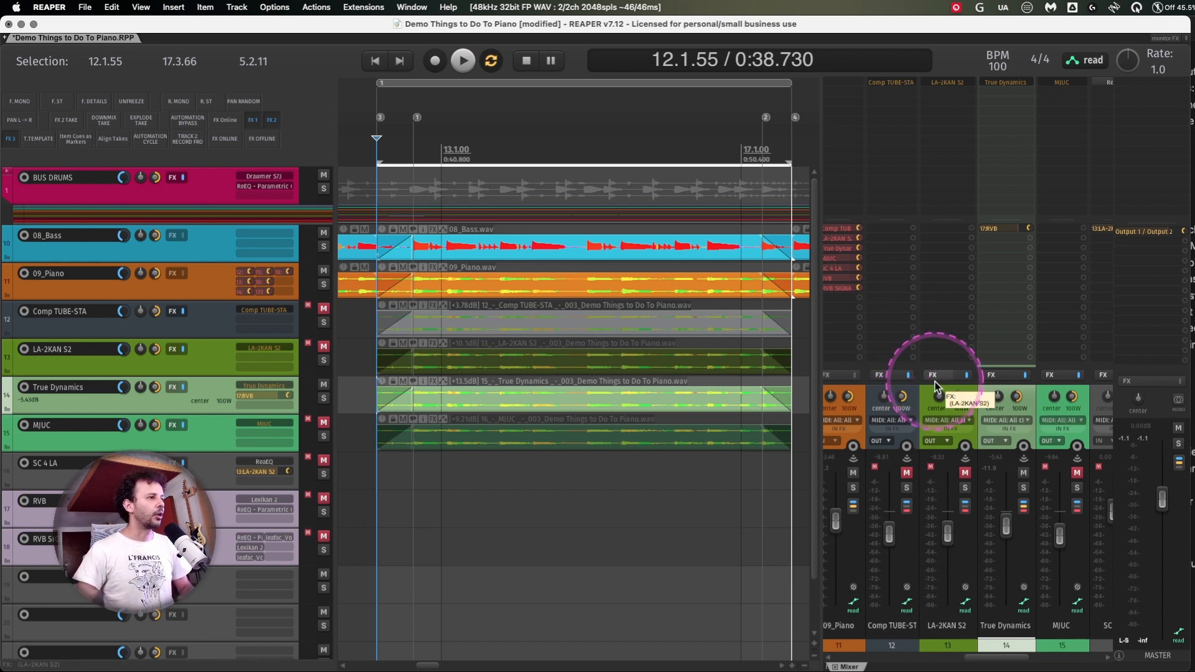
pyautogui.click(218, 514)
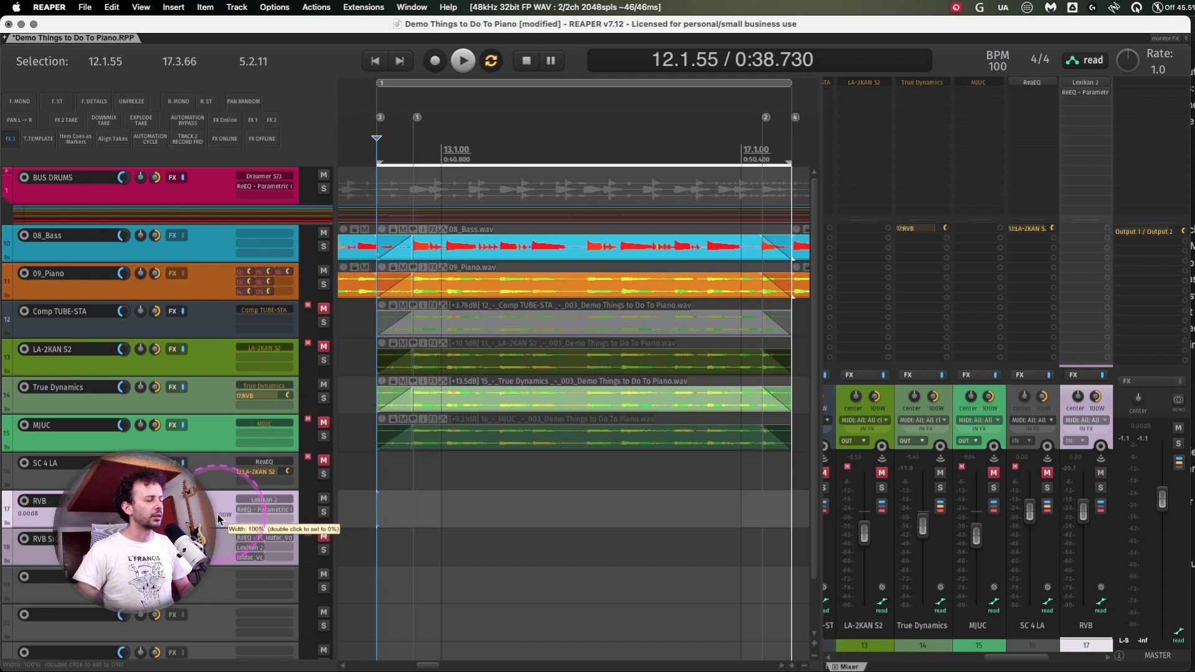